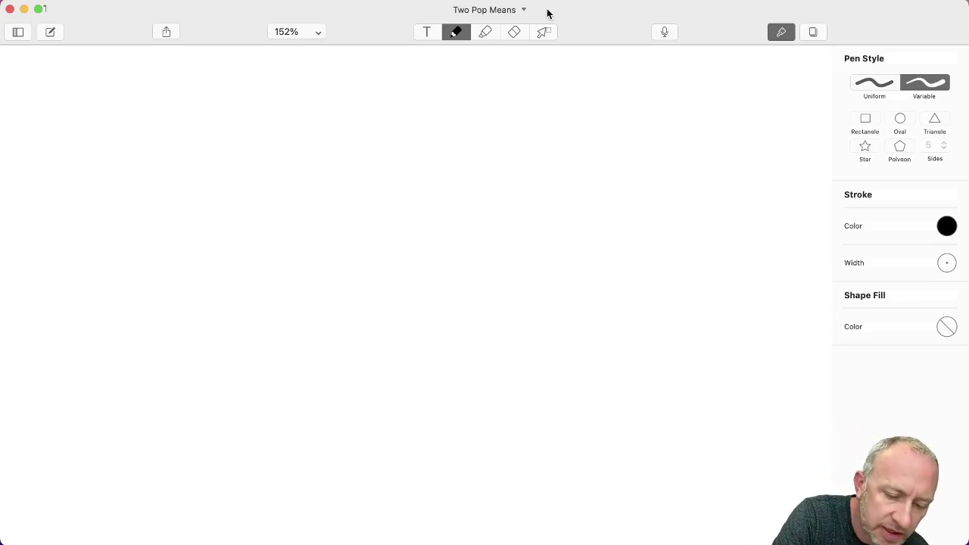
Step: Handwrite the title "Two Population Means" across the top of the blank page in black pen
{"action": "left_click_drag", "start_coordinate": [59, 81], "coordinate": [59, 113]}
{"action": "mouse_move", "coordinate": [41, 86]}
{"action": "left_mouse_down"}
{"action": "mouse_move", "coordinate": [75, 80]}
{"action": "mouse_move", "coordinate": [115, 96]}
{"action": "left_mouse_up"}
{"action": "mouse_move", "coordinate": [167, 76]}
{"action": "left_mouse_down"}
{"action": "mouse_move", "coordinate": [163, 108]}
{"action": "mouse_move", "coordinate": [163, 93]}
{"action": "left_mouse_up"}
{"action": "mouse_move", "coordinate": [192, 88]}
{"action": "left_mouse_down"}
{"action": "mouse_move", "coordinate": [204, 121]}
{"action": "mouse_move", "coordinate": [244, 106]}
{"action": "left_mouse_up"}
{"action": "mouse_move", "coordinate": [256, 62]}
{"action": "left_mouse_down"}
{"action": "mouse_move", "coordinate": [249, 106]}
{"action": "mouse_move", "coordinate": [274, 90]}
{"action": "mouse_move", "coordinate": [279, 105]}
{"action": "left_mouse_up"}
{"action": "mouse_move", "coordinate": [297, 62]}
{"action": "left_mouse_down"}
{"action": "mouse_move", "coordinate": [296, 108]}
{"action": "mouse_move", "coordinate": [302, 77]}
{"action": "left_mouse_up"}
{"action": "mouse_move", "coordinate": [321, 91]}
{"action": "left_mouse_down"}
{"action": "mouse_move", "coordinate": [321, 103]}
{"action": "mouse_move", "coordinate": [329, 94]}
{"action": "left_mouse_up"}
{"action": "mouse_move", "coordinate": [338, 105]}
{"action": "left_mouse_down"}
{"action": "mouse_move", "coordinate": [432, 65]}
{"action": "mouse_move", "coordinate": [447, 102]}
{"action": "left_mouse_up"}
{"action": "left_click", "coordinate": [386, 100]}
{"action": "left_click", "coordinate": [400, 85]}
{"action": "mouse_move", "coordinate": [469, 88]}
{"action": "left_mouse_down"}
{"action": "mouse_move", "coordinate": [463, 98]}
{"action": "mouse_move", "coordinate": [476, 101]}
{"action": "left_mouse_up"}
{"action": "mouse_move", "coordinate": [478, 94]}
{"action": "left_mouse_down"}
{"action": "mouse_move", "coordinate": [499, 102]}
{"action": "mouse_move", "coordinate": [488, 86]}
{"action": "mouse_move", "coordinate": [495, 102]}
{"action": "left_mouse_up"}
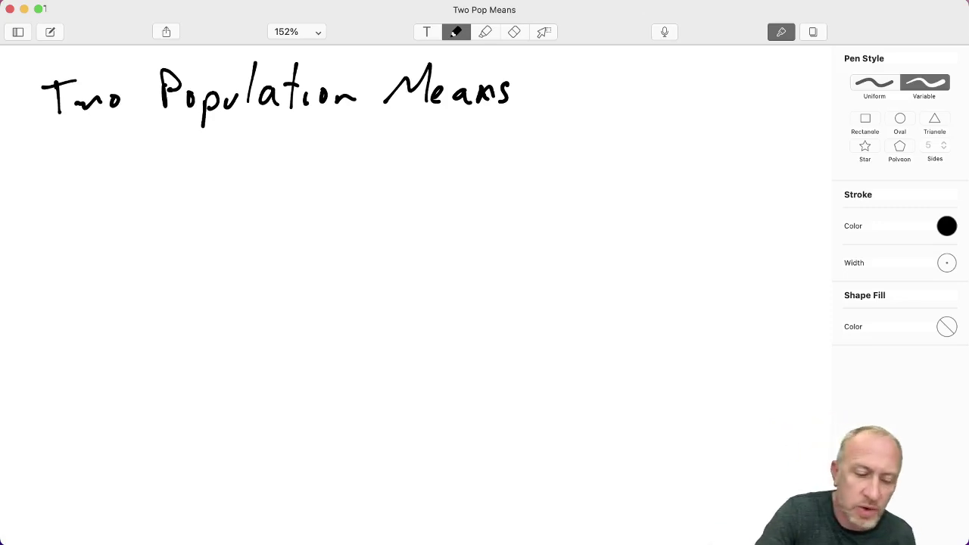
Step: Draw a branch arrow from "Population" to the handwritten word "Independent" and add two sub-branch arrows beneath it
{"action": "left_click_drag", "start_coordinate": [165, 112], "coordinate": [201, 210]}
{"action": "mouse_move", "coordinate": [245, 176]}
{"action": "left_mouse_down"}
{"action": "mouse_move", "coordinate": [245, 202]}
{"action": "mouse_move", "coordinate": [295, 204]}
{"action": "mouse_move", "coordinate": [308, 178]}
{"action": "mouse_move", "coordinate": [321, 196]}
{"action": "mouse_move", "coordinate": [382, 204]}
{"action": "mouse_move", "coordinate": [414, 176]}
{"action": "mouse_move", "coordinate": [416, 206]}
{"action": "mouse_move", "coordinate": [488, 182]}
{"action": "left_mouse_up"}
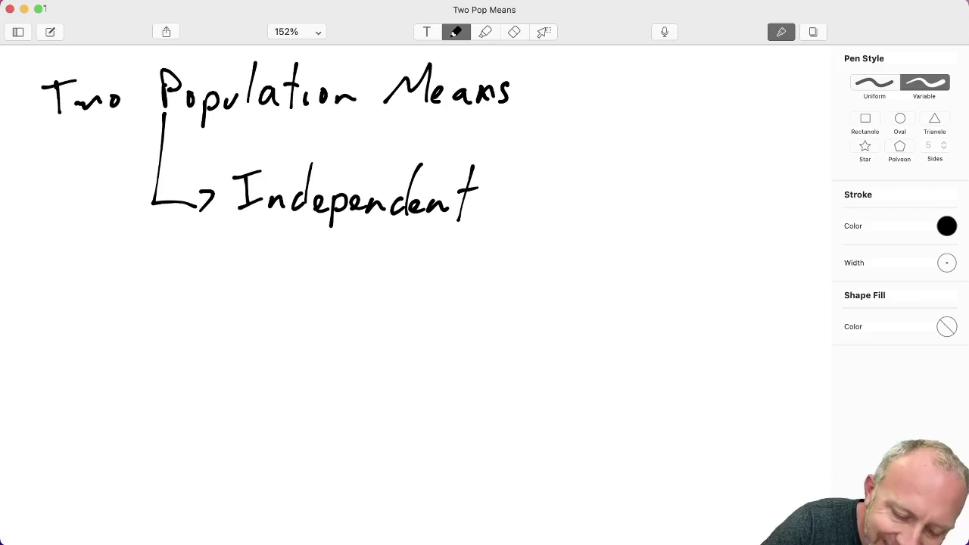
{"action": "mouse_move", "coordinate": [359, 219]}
{"action": "left_mouse_down"}
{"action": "mouse_move", "coordinate": [353, 265]}
{"action": "mouse_move", "coordinate": [412, 254]}
{"action": "mouse_move", "coordinate": [371, 324]}
{"action": "mouse_move", "coordinate": [403, 334]}
{"action": "left_mouse_up"}
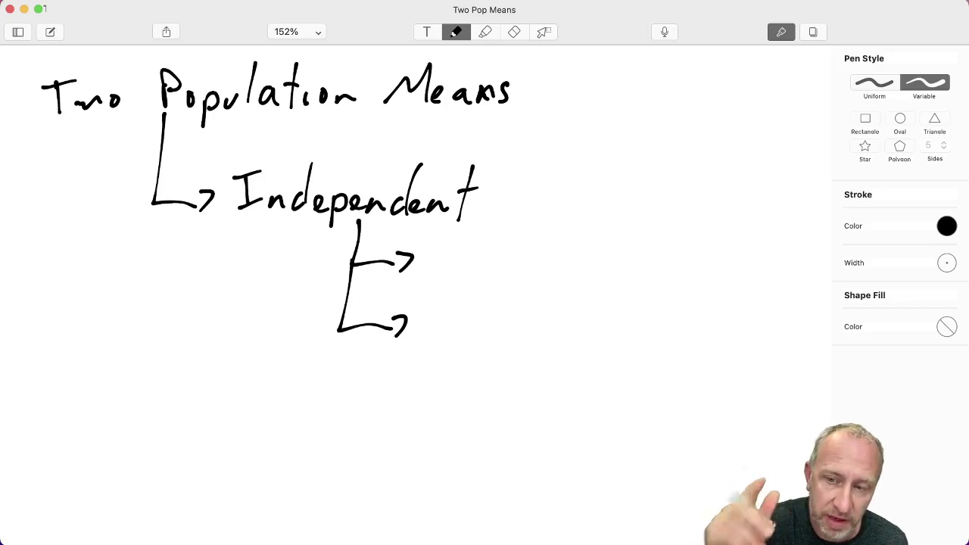
Step: Write "Assume σ₁² = σ₂²" beside the upper sub-branch of "Independent"
{"action": "mouse_move", "coordinate": [437, 272]}
{"action": "left_mouse_down"}
{"action": "mouse_move", "coordinate": [459, 236]}
{"action": "mouse_move", "coordinate": [468, 266]}
{"action": "left_mouse_up"}
{"action": "mouse_move", "coordinate": [449, 257]}
{"action": "left_mouse_down"}
{"action": "mouse_move", "coordinate": [488, 269]}
{"action": "mouse_move", "coordinate": [523, 256]}
{"action": "mouse_move", "coordinate": [546, 271]}
{"action": "left_mouse_up"}
{"action": "mouse_move", "coordinate": [549, 265]}
{"action": "left_mouse_down"}
{"action": "mouse_move", "coordinate": [609, 253]}
{"action": "mouse_move", "coordinate": [638, 239]}
{"action": "left_mouse_up"}
{"action": "left_click_drag", "start_coordinate": [624, 273], "coordinate": [622, 284]}
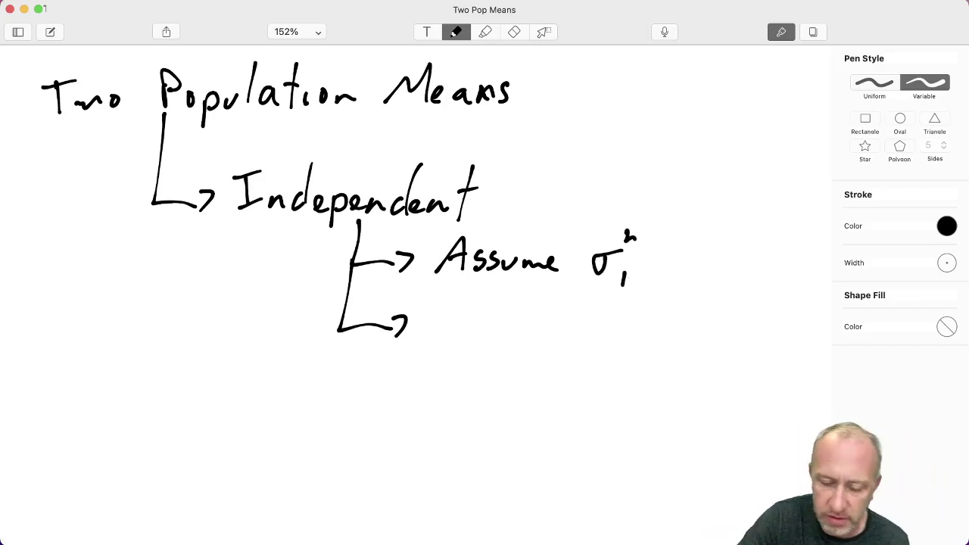
{"action": "left_click_drag", "start_coordinate": [654, 255], "coordinate": [674, 255]}
{"action": "mouse_move", "coordinate": [658, 267]}
{"action": "left_mouse_down"}
{"action": "mouse_move", "coordinate": [705, 252]}
{"action": "mouse_move", "coordinate": [721, 236]}
{"action": "mouse_move", "coordinate": [724, 286]}
{"action": "left_mouse_up"}
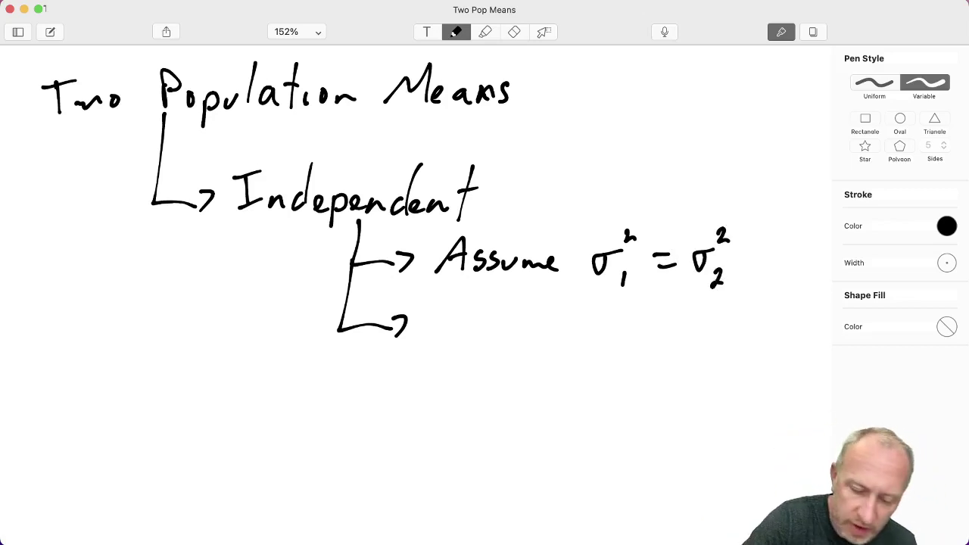
Step: Write "Cannot assume σ₁² = σ₂²" beside the lower sub-branch of "Independent"
{"action": "mouse_move", "coordinate": [451, 296]}
{"action": "left_mouse_down"}
{"action": "mouse_move", "coordinate": [443, 302]}
{"action": "mouse_move", "coordinate": [449, 335]}
{"action": "left_mouse_up"}
{"action": "mouse_move", "coordinate": [470, 318]}
{"action": "left_mouse_down"}
{"action": "mouse_move", "coordinate": [487, 334]}
{"action": "mouse_move", "coordinate": [517, 332]}
{"action": "left_mouse_up"}
{"action": "mouse_move", "coordinate": [533, 298]}
{"action": "left_mouse_down"}
{"action": "mouse_move", "coordinate": [530, 335]}
{"action": "mouse_move", "coordinate": [539, 315]}
{"action": "mouse_move", "coordinate": [601, 334]}
{"action": "mouse_move", "coordinate": [661, 327]}
{"action": "mouse_move", "coordinate": [676, 336]}
{"action": "mouse_move", "coordinate": [694, 313]}
{"action": "left_mouse_up"}
{"action": "mouse_move", "coordinate": [698, 304]}
{"action": "left_mouse_down"}
{"action": "mouse_move", "coordinate": [708, 312]}
{"action": "mouse_move", "coordinate": [697, 347]}
{"action": "mouse_move", "coordinate": [736, 322]}
{"action": "mouse_move", "coordinate": [739, 330]}
{"action": "mouse_move", "coordinate": [791, 314]}
{"action": "left_mouse_up"}
{"action": "left_click_drag", "start_coordinate": [771, 332], "coordinate": [780, 350]}
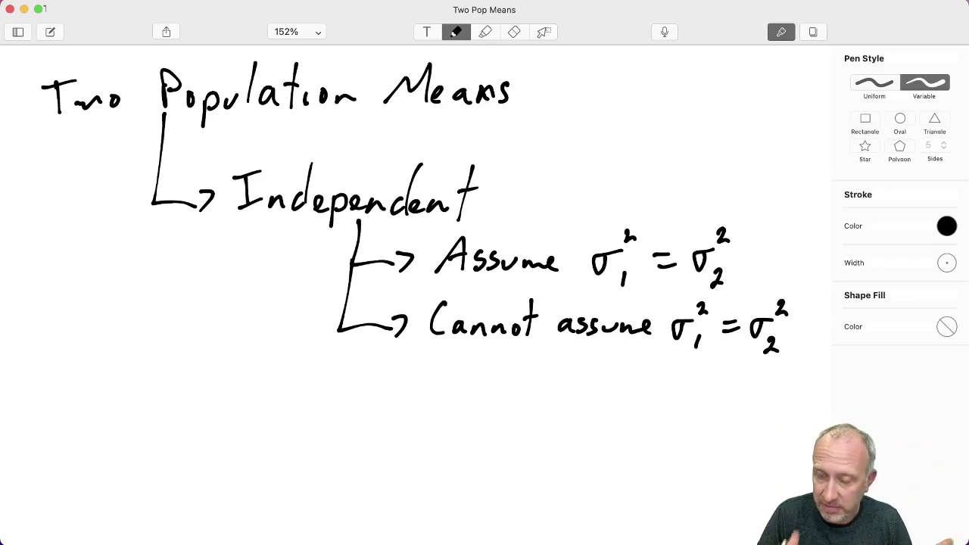
Step: Extend the main branch downward with a second arrow and label it "Matched Sample"
{"action": "mouse_move", "coordinate": [158, 206]}
{"action": "left_mouse_down"}
{"action": "mouse_move", "coordinate": [134, 371]}
{"action": "mouse_move", "coordinate": [194, 416]}
{"action": "mouse_move", "coordinate": [194, 436]}
{"action": "mouse_move", "coordinate": [264, 398]}
{"action": "mouse_move", "coordinate": [282, 432]}
{"action": "mouse_move", "coordinate": [312, 434]}
{"action": "left_mouse_up"}
{"action": "left_click_drag", "start_coordinate": [330, 377], "coordinate": [320, 433]}
{"action": "mouse_move", "coordinate": [305, 412]}
{"action": "left_mouse_down"}
{"action": "mouse_move", "coordinate": [330, 409]}
{"action": "mouse_move", "coordinate": [341, 436]}
{"action": "left_mouse_up"}
{"action": "left_click_drag", "start_coordinate": [360, 388], "coordinate": [371, 438]}
{"action": "left_click_drag", "start_coordinate": [379, 427], "coordinate": [395, 436]}
{"action": "left_click_drag", "start_coordinate": [414, 389], "coordinate": [413, 437]}
{"action": "mouse_move", "coordinate": [458, 391]}
{"action": "left_mouse_down"}
{"action": "mouse_move", "coordinate": [429, 435]}
{"action": "mouse_move", "coordinate": [481, 431]}
{"action": "left_mouse_up"}
{"action": "left_click_drag", "start_coordinate": [484, 423], "coordinate": [497, 432]}
{"action": "mouse_move", "coordinate": [500, 421]}
{"action": "left_mouse_down"}
{"action": "mouse_move", "coordinate": [499, 457]}
{"action": "mouse_move", "coordinate": [522, 433]}
{"action": "left_mouse_up"}
{"action": "mouse_move", "coordinate": [539, 389]}
{"action": "left_mouse_down"}
{"action": "mouse_move", "coordinate": [535, 438]}
{"action": "mouse_move", "coordinate": [552, 432]}
{"action": "left_mouse_up"}
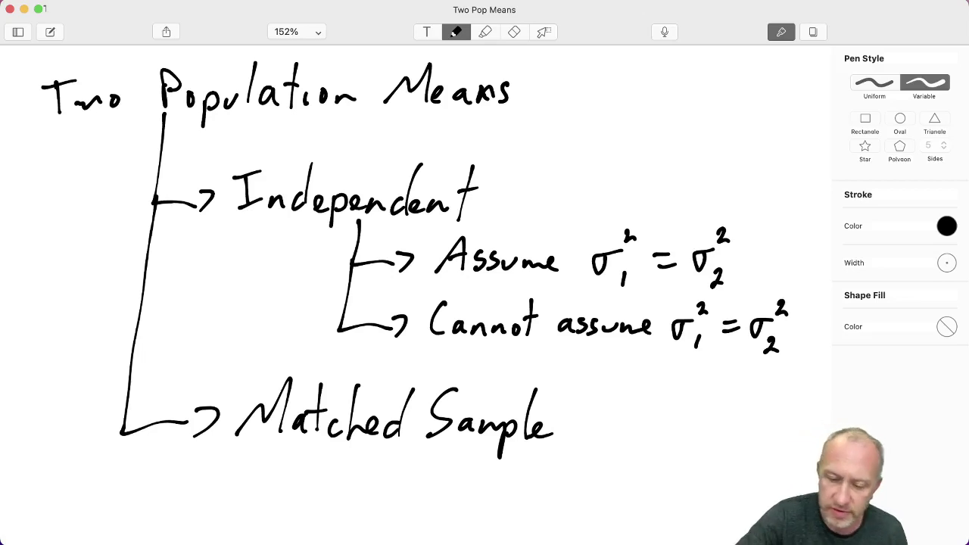
Step: Number the three cases in red: 1) for equal variances, 2) for variances not assumed equal, and 3) for Matched Sample
{"action": "left_click", "coordinate": [946, 226]}
{"action": "left_click", "coordinate": [893, 271]}
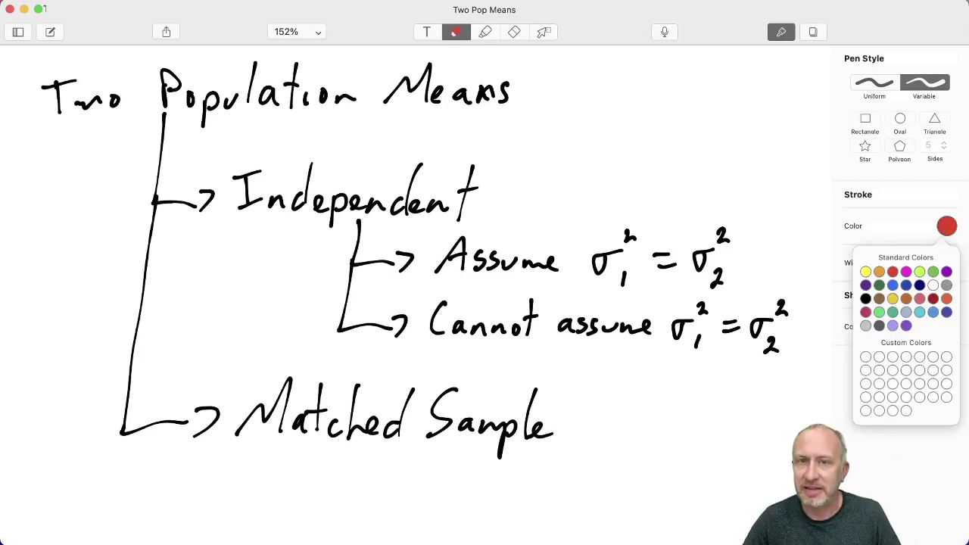
{"action": "left_click", "coordinate": [320, 259]}
{"action": "left_click_drag", "start_coordinate": [317, 254], "coordinate": [324, 277]}
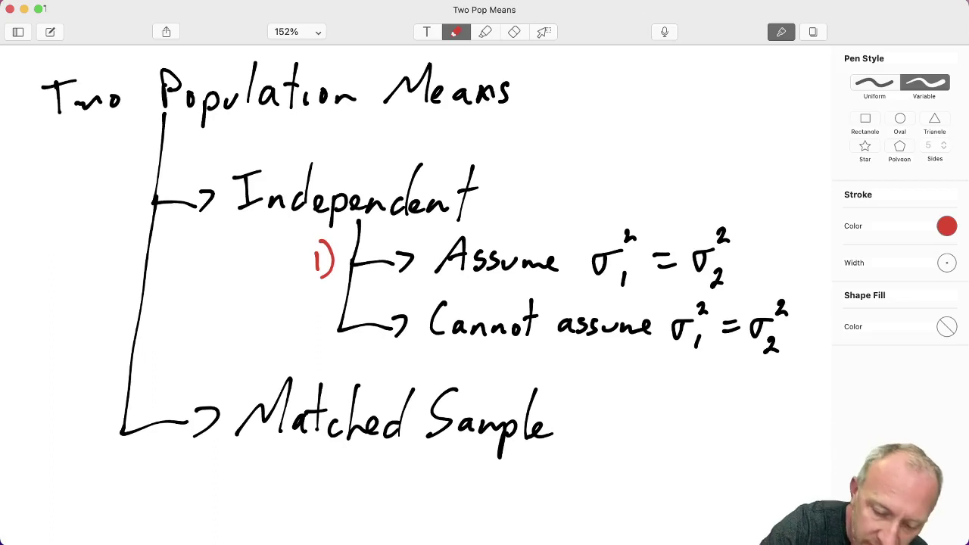
{"action": "left_click_drag", "start_coordinate": [306, 311], "coordinate": [317, 351]}
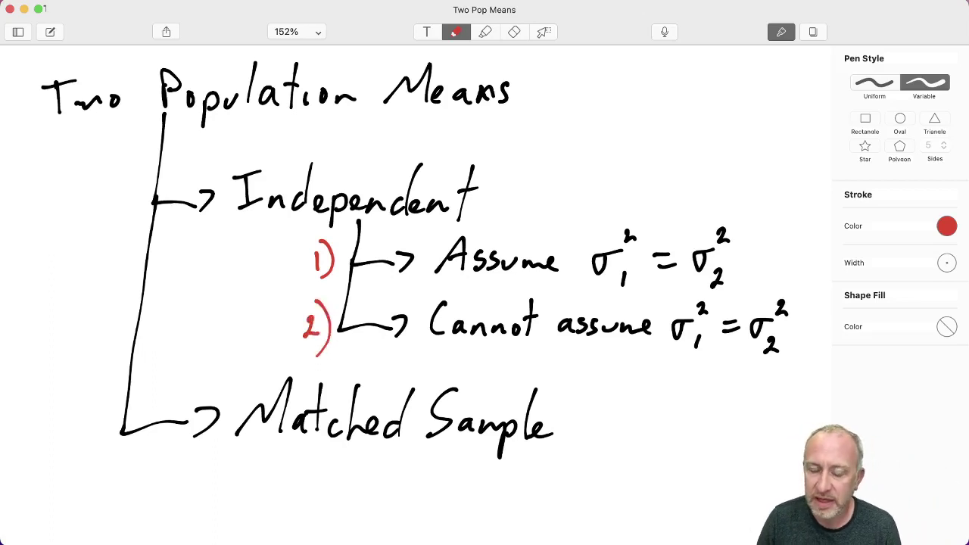
{"action": "mouse_move", "coordinate": [78, 421]}
{"action": "left_mouse_down"}
{"action": "mouse_move", "coordinate": [99, 427]}
{"action": "mouse_move", "coordinate": [85, 445]}
{"action": "left_mouse_up"}
{"action": "left_click_drag", "start_coordinate": [86, 397], "coordinate": [101, 463]}
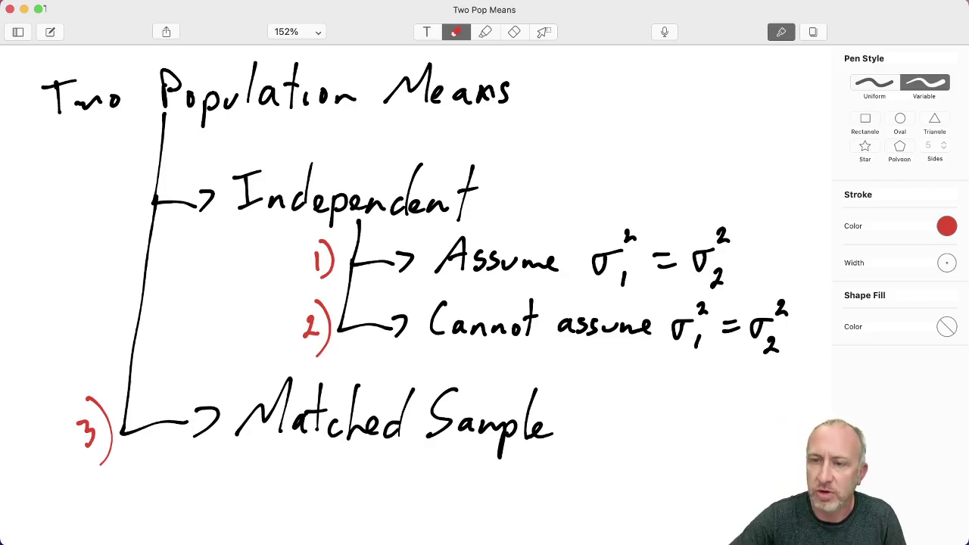
Step: Switch to Excel's "Two pop means" sheet and dismiss the open Data Analysis dialog
{"action": "key", "text": "ctrl+Up"}
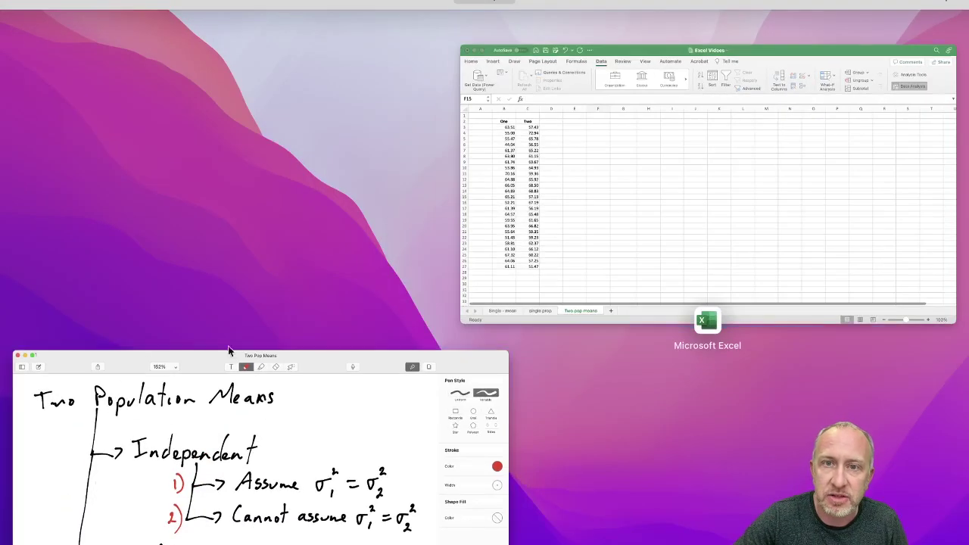
{"action": "left_click", "coordinate": [623, 307]}
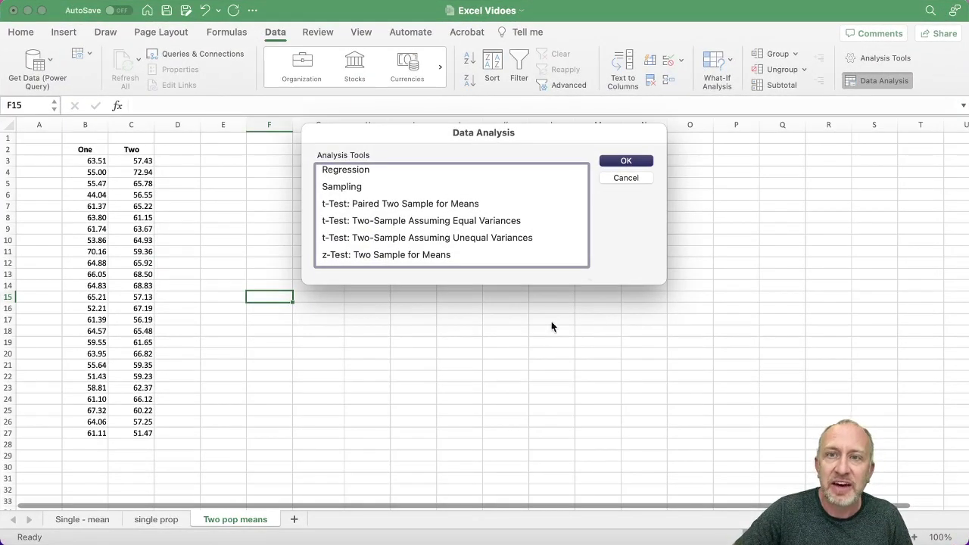
{"action": "left_click", "coordinate": [626, 178]}
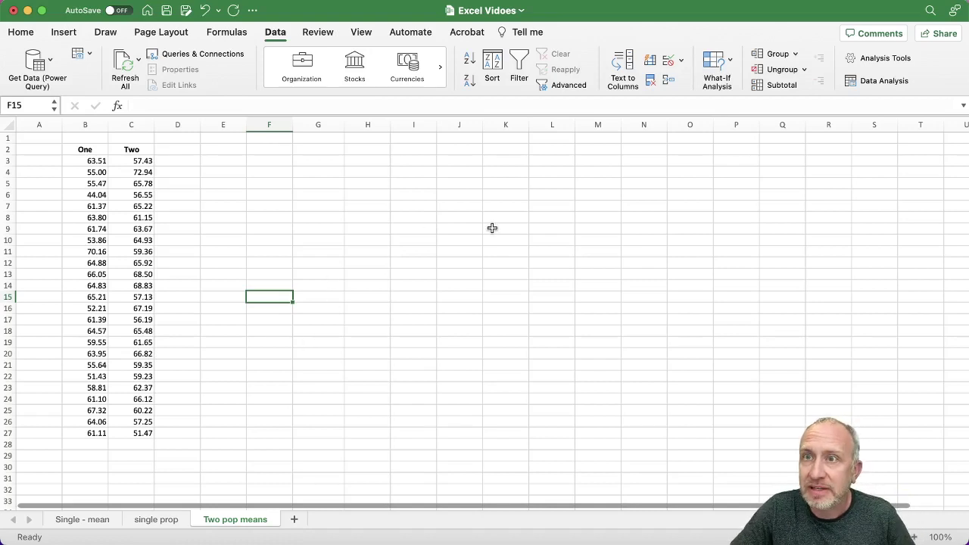
Step: Reopen Data Analysis and examine the available tools, including Descriptive Statistics, the three t-tests and the z-test
{"action": "left_click", "coordinate": [884, 81]}
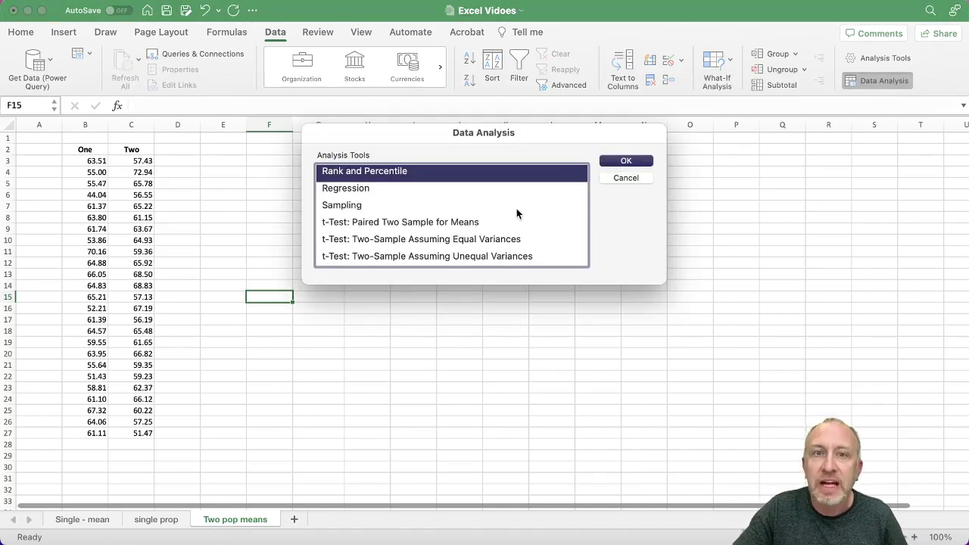
{"action": "scroll", "coordinate": [496, 231], "scroll_direction": "up", "scroll_amount": 10}
{"action": "scroll", "coordinate": [497, 229], "scroll_direction": "down", "scroll_amount": 3}
{"action": "scroll", "coordinate": [497, 229], "scroll_direction": "down", "scroll_amount": 8}
{"action": "scroll", "coordinate": [497, 228], "scroll_direction": "up", "scroll_amount": 3}
{"action": "scroll", "coordinate": [496, 227], "scroll_direction": "up", "scroll_amount": 5}
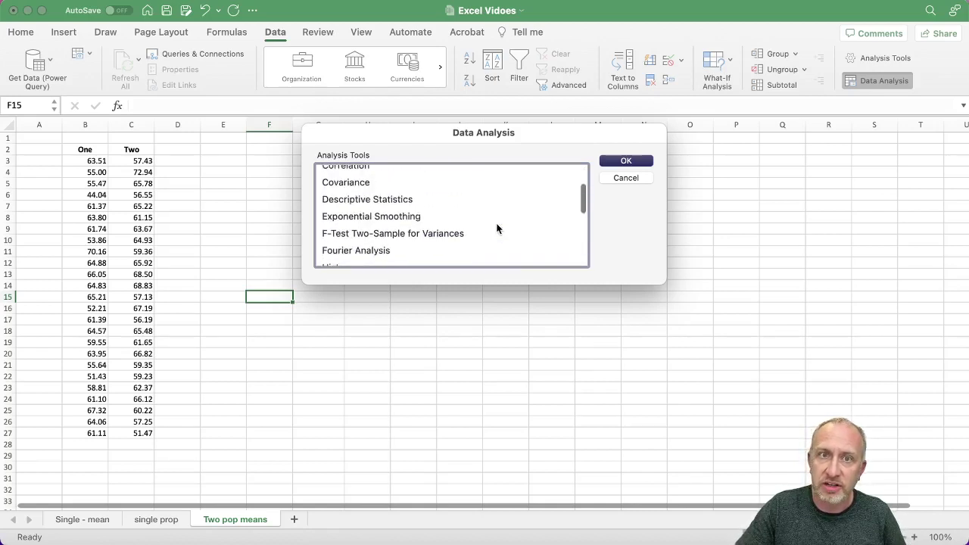
{"action": "left_click", "coordinate": [431, 231]}
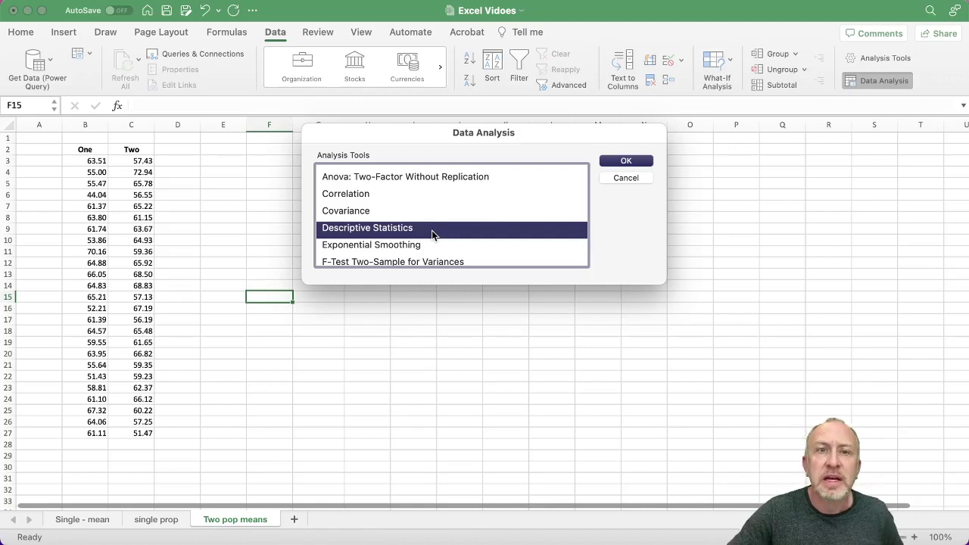
{"action": "scroll", "coordinate": [433, 230], "scroll_direction": "down", "scroll_amount": 5}
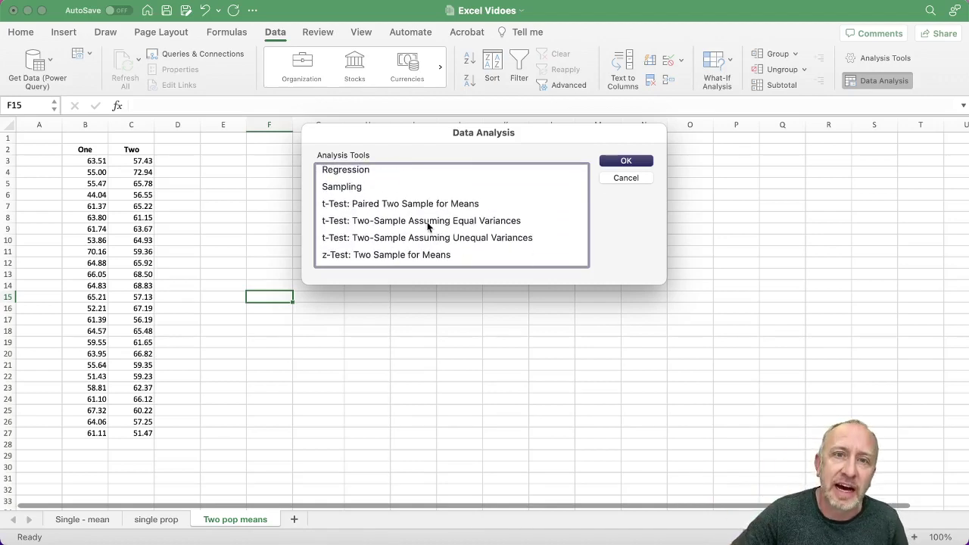
{"action": "left_click", "coordinate": [428, 208]}
{"action": "left_click", "coordinate": [430, 225]}
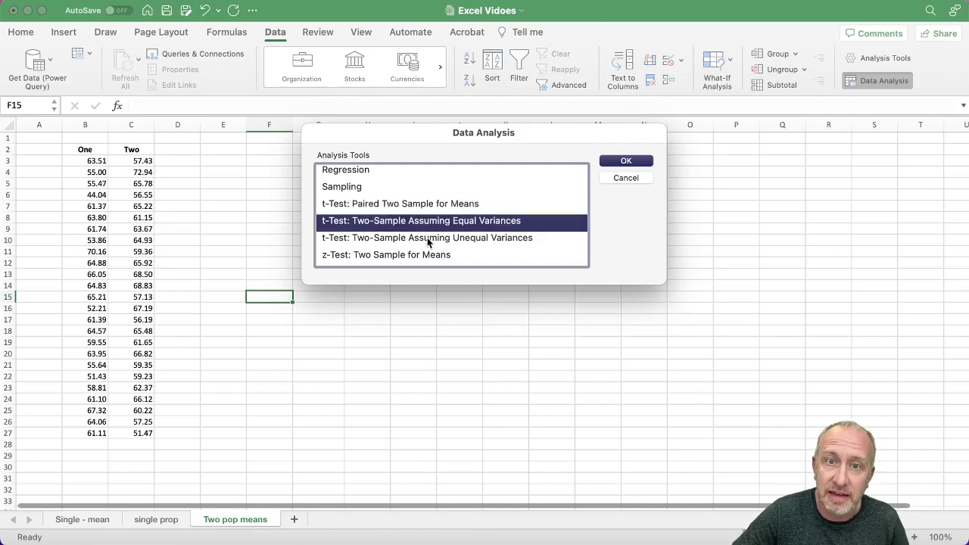
{"action": "left_click", "coordinate": [430, 240]}
{"action": "left_click", "coordinate": [429, 257]}
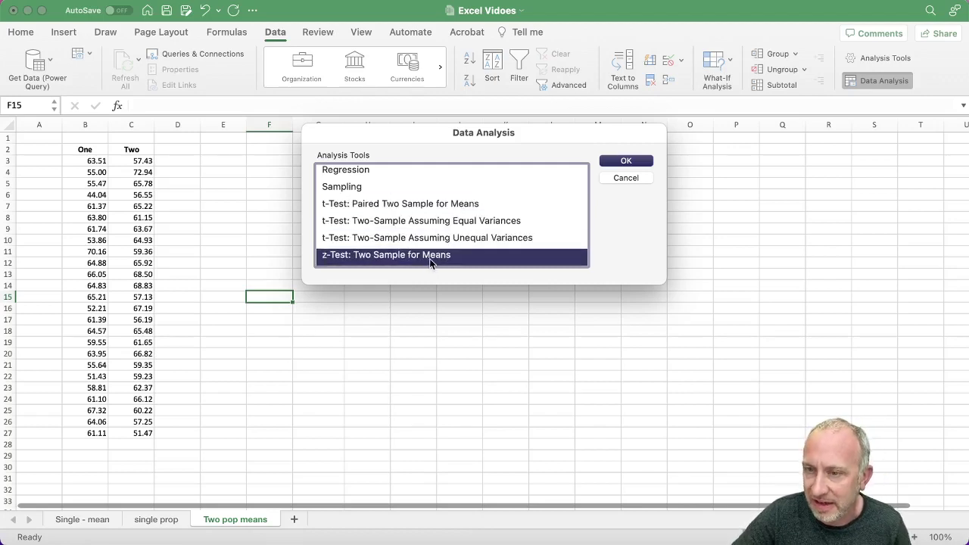
Step: Open the "t-Test: Two-Sample Assuming Equal Variances" tool from the analysis list
{"action": "left_click", "coordinate": [420, 220]}
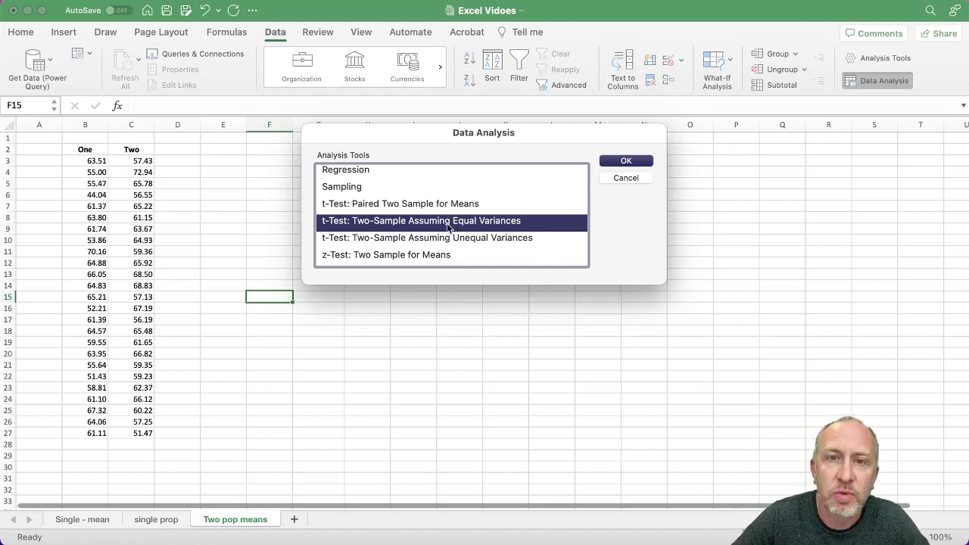
{"action": "left_click", "coordinate": [610, 161]}
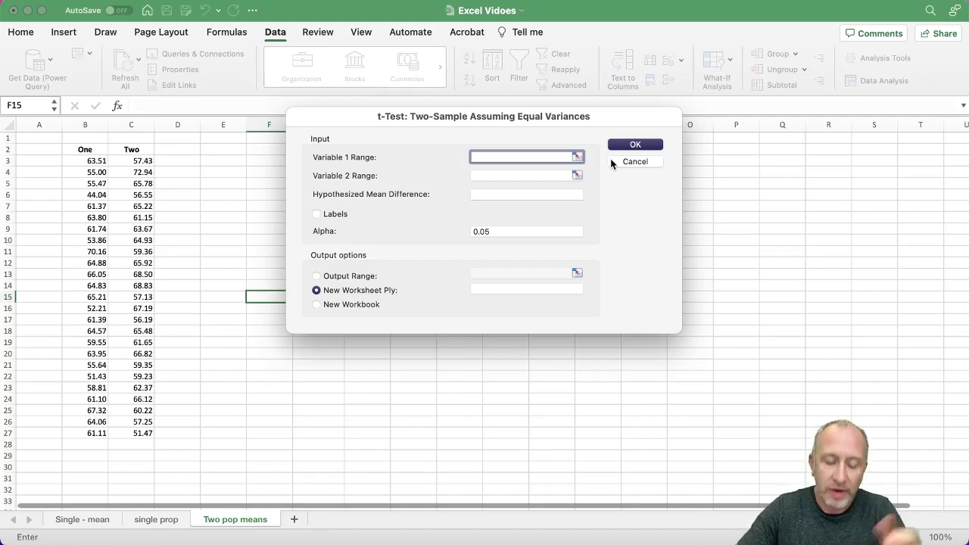
Step: Switch back to the "Two Pop Means" handwritten note and go to the blank area below the outline
{"action": "key", "text": "ctrl+Up"}
{"action": "left_click", "coordinate": [585, 399]}
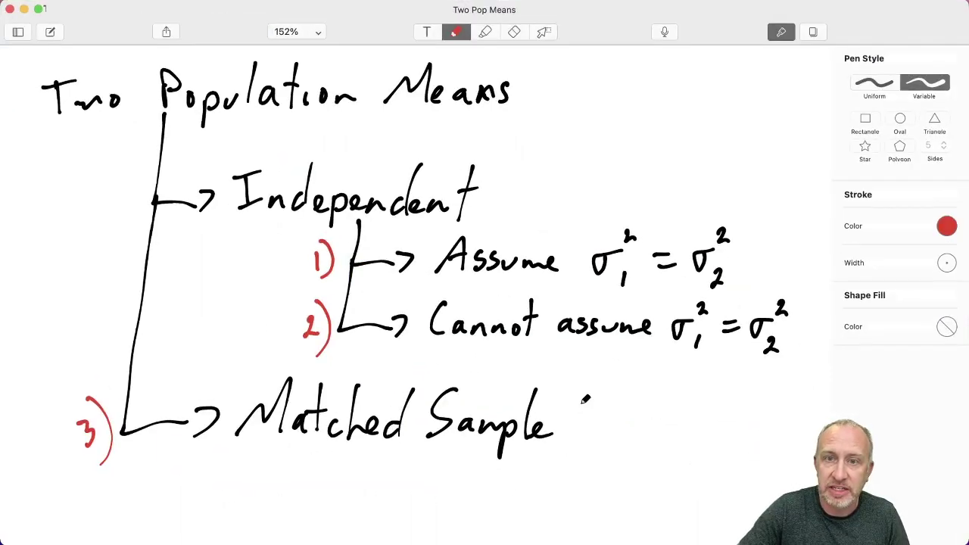
{"action": "scroll", "coordinate": [585, 399], "scroll_direction": "down", "scroll_amount": 10}
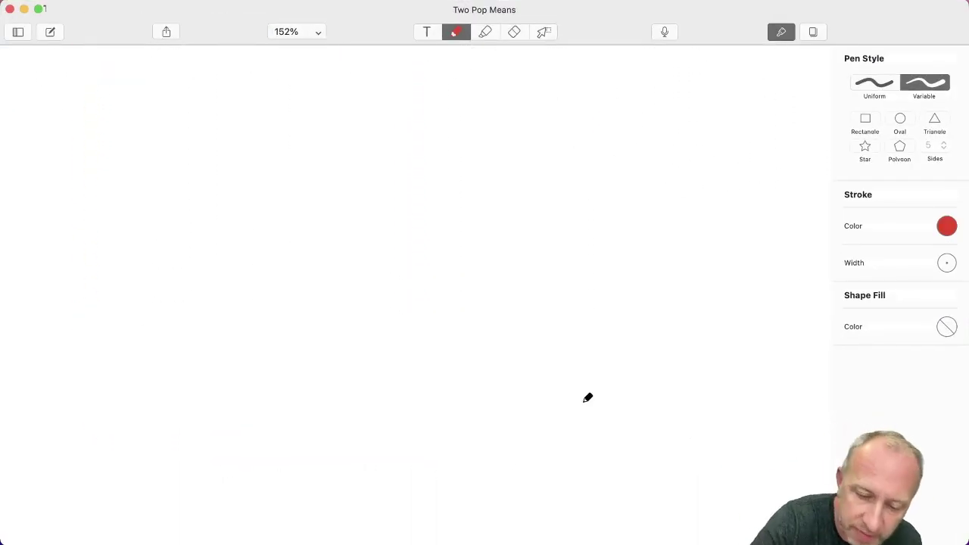
Step: Change the pen colour to black and write the null hypothesis "H₀: μ₁ − μ₂ ≥ 0"
{"action": "left_click", "coordinate": [947, 226]}
{"action": "left_click", "coordinate": [866, 298]}
{"action": "mouse_move", "coordinate": [117, 128]}
{"action": "left_mouse_down"}
{"action": "mouse_move", "coordinate": [116, 159]}
{"action": "mouse_move", "coordinate": [135, 159]}
{"action": "left_mouse_up"}
{"action": "left_click_drag", "start_coordinate": [137, 119], "coordinate": [139, 184]}
{"action": "left_click", "coordinate": [155, 159]}
{"action": "left_click", "coordinate": [155, 182]}
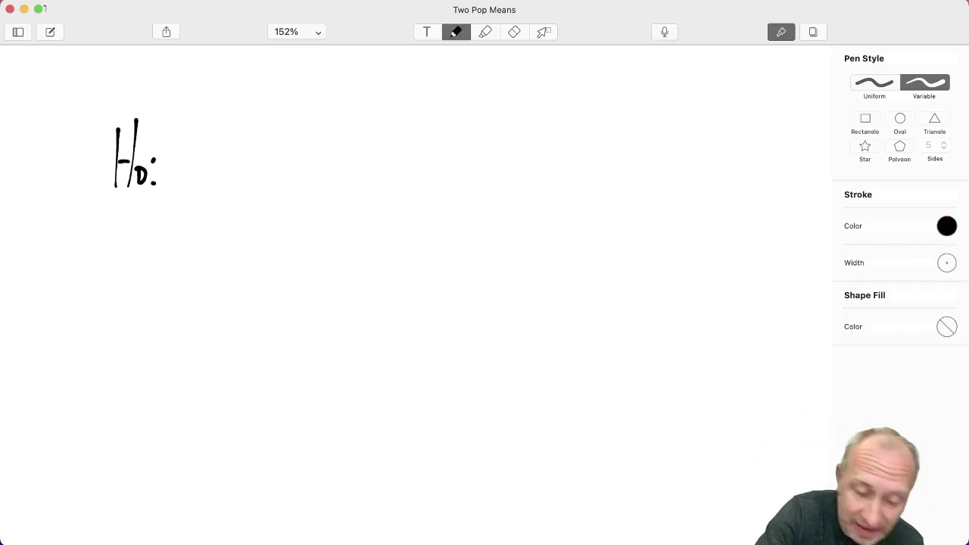
{"action": "left_click_drag", "start_coordinate": [188, 159], "coordinate": [162, 223]}
{"action": "mouse_move", "coordinate": [182, 176]}
{"action": "left_mouse_down"}
{"action": "mouse_move", "coordinate": [191, 164]}
{"action": "mouse_move", "coordinate": [201, 206]}
{"action": "left_mouse_up"}
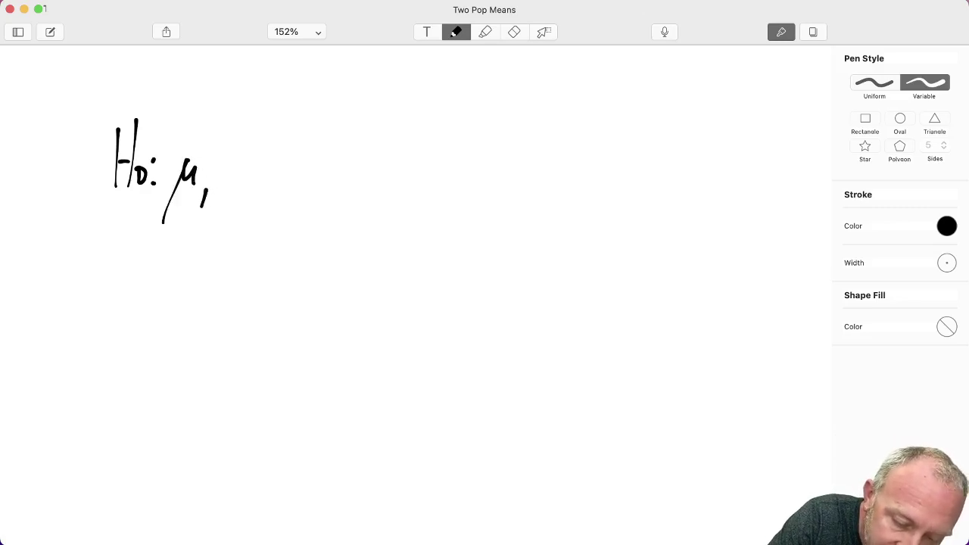
{"action": "left_click_drag", "start_coordinate": [227, 176], "coordinate": [248, 175]}
{"action": "mouse_move", "coordinate": [272, 164]}
{"action": "left_mouse_down"}
{"action": "mouse_move", "coordinate": [250, 212]}
{"action": "mouse_move", "coordinate": [290, 183]}
{"action": "mouse_move", "coordinate": [300, 186]}
{"action": "mouse_move", "coordinate": [297, 200]}
{"action": "left_mouse_up"}
{"action": "mouse_move", "coordinate": [318, 157]}
{"action": "left_mouse_down"}
{"action": "mouse_move", "coordinate": [331, 162]}
{"action": "mouse_move", "coordinate": [316, 182]}
{"action": "left_mouse_up"}
{"action": "left_click_drag", "start_coordinate": [315, 189], "coordinate": [343, 184]}
{"action": "left_click_drag", "start_coordinate": [373, 155], "coordinate": [371, 157]}
Step: Write the alternative hypothesis "Ha: μ₁ − μ₂ < 0" under the null hypothesis
{"action": "mouse_move", "coordinate": [114, 224]}
{"action": "left_mouse_down"}
{"action": "mouse_move", "coordinate": [109, 278]}
{"action": "mouse_move", "coordinate": [132, 278]}
{"action": "left_mouse_up"}
{"action": "mouse_move", "coordinate": [112, 257]}
{"action": "left_mouse_down"}
{"action": "mouse_move", "coordinate": [134, 254]}
{"action": "mouse_move", "coordinate": [148, 278]}
{"action": "mouse_move", "coordinate": [159, 256]}
{"action": "left_mouse_up"}
{"action": "left_click_drag", "start_coordinate": [158, 277], "coordinate": [166, 302]}
{"action": "left_click_drag", "start_coordinate": [183, 255], "coordinate": [204, 277]}
{"action": "mouse_move", "coordinate": [205, 281]}
{"action": "left_mouse_down"}
{"action": "mouse_move", "coordinate": [201, 294]}
{"action": "mouse_move", "coordinate": [246, 266]}
{"action": "mouse_move", "coordinate": [250, 307]}
{"action": "left_mouse_up"}
{"action": "left_click_drag", "start_coordinate": [274, 255], "coordinate": [303, 288]}
{"action": "mouse_move", "coordinate": [347, 247]}
{"action": "left_mouse_down"}
{"action": "mouse_move", "coordinate": [320, 263]}
{"action": "mouse_move", "coordinate": [349, 275]}
{"action": "left_mouse_up"}
{"action": "mouse_move", "coordinate": [375, 252]}
{"action": "left_mouse_down"}
{"action": "mouse_move", "coordinate": [369, 276]}
{"action": "mouse_move", "coordinate": [376, 253]}
{"action": "left_mouse_up"}
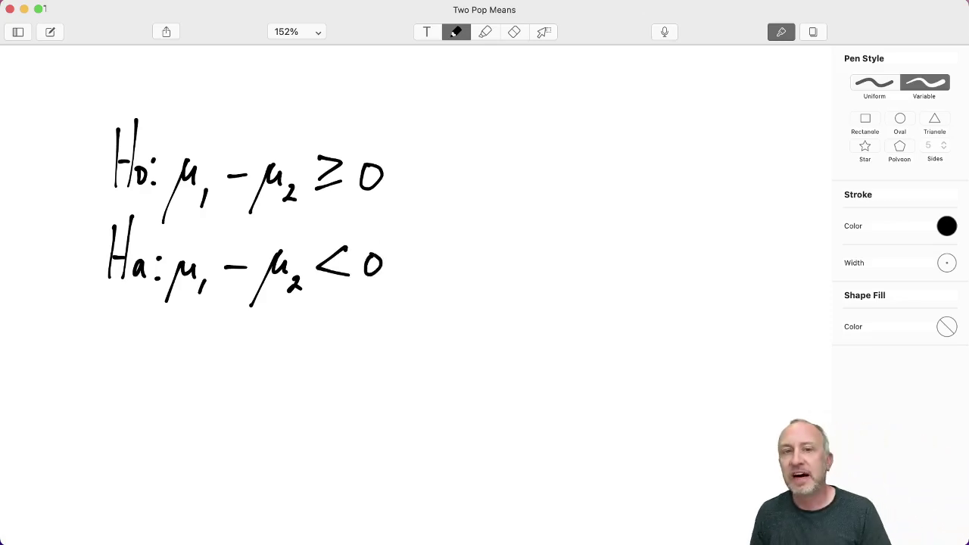
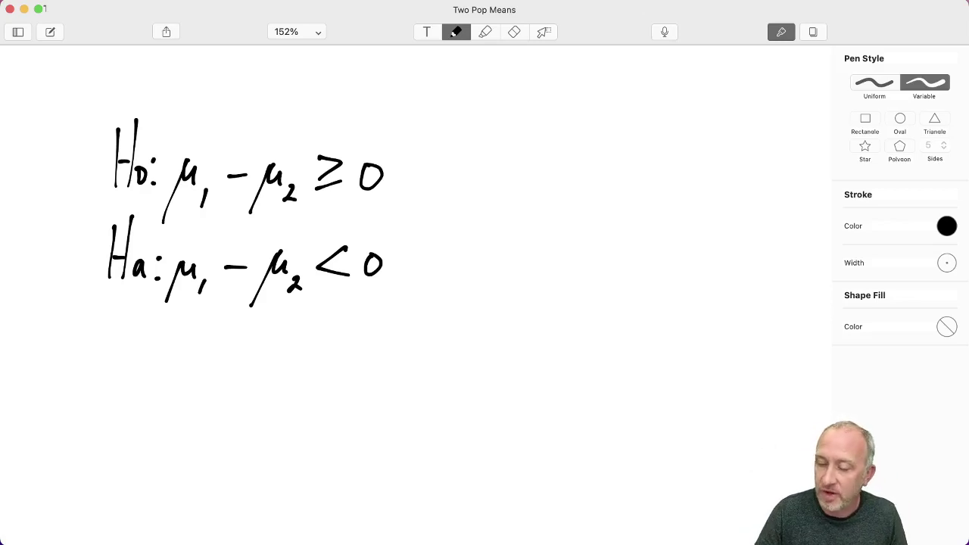
Step: Erase the inequality signs and the subscripts 1 and 2 from both hypotheses
{"action": "left_click", "coordinate": [514, 31]}
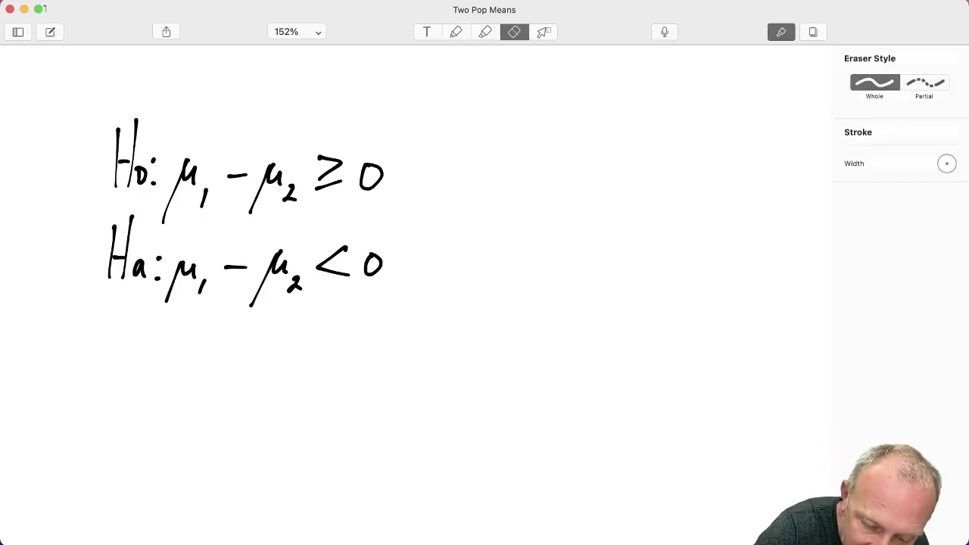
{"action": "left_click_drag", "start_coordinate": [330, 168], "coordinate": [333, 262]}
{"action": "left_click", "coordinate": [455, 32]}
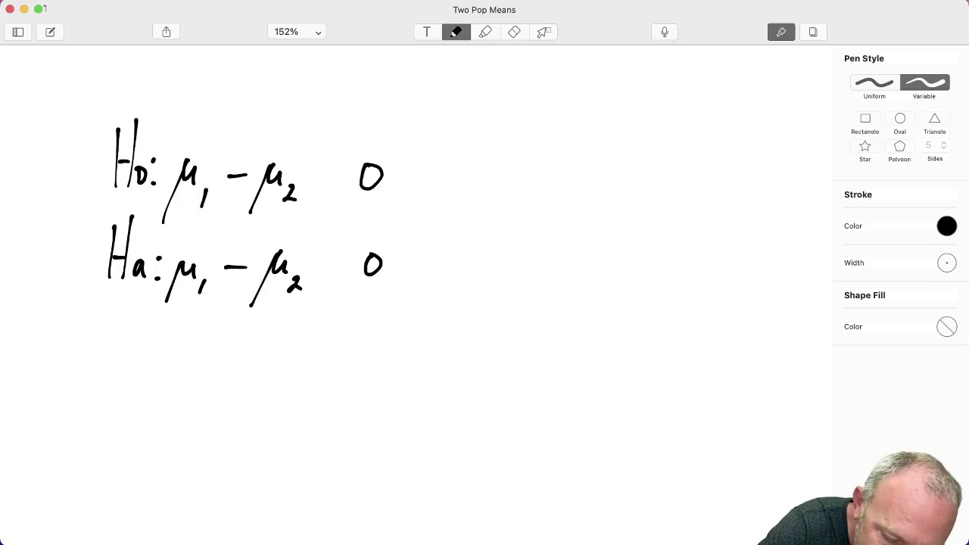
{"action": "key", "text": "e"}
{"action": "left_click", "coordinate": [205, 197]}
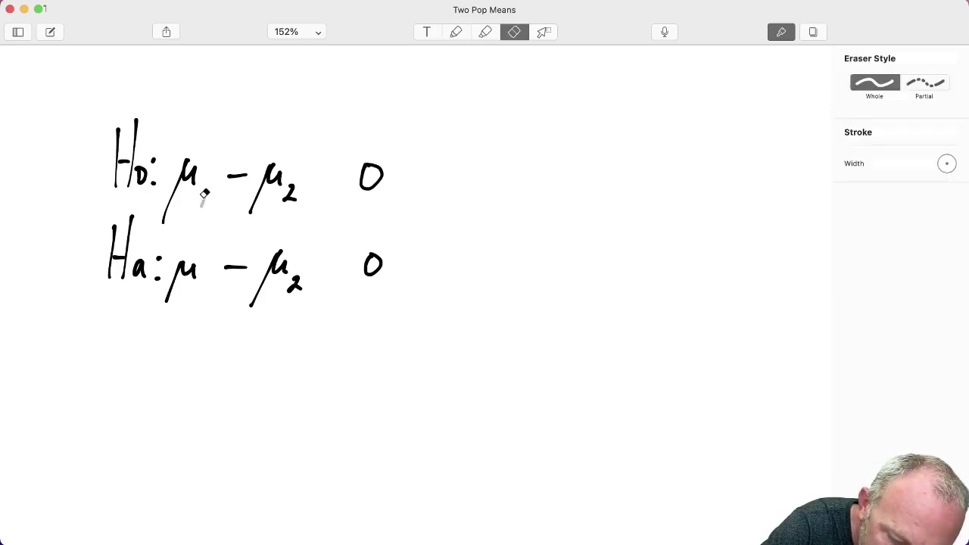
{"action": "left_click", "coordinate": [294, 193]}
{"action": "left_click", "coordinate": [295, 284]}
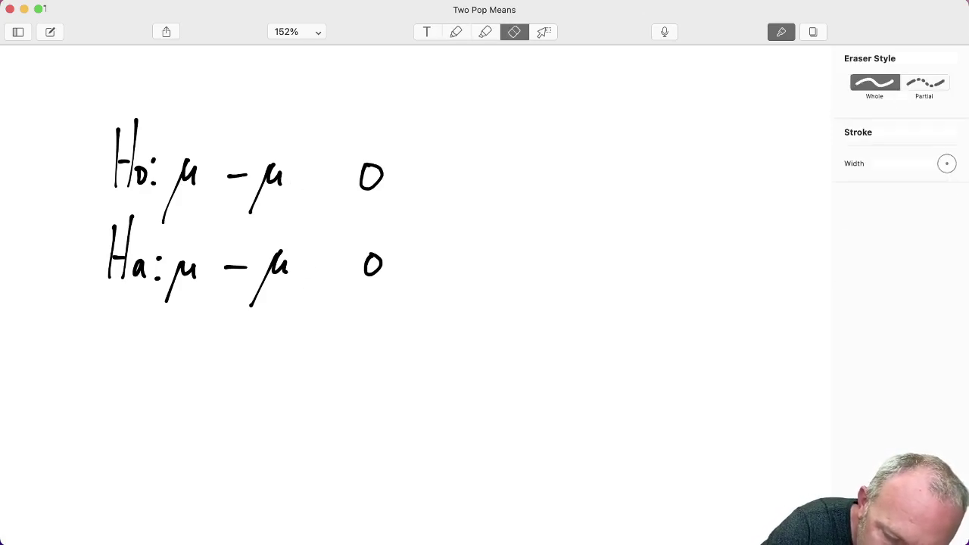
Step: Complete the hypotheses with subscripts R and W and new signs as "H₀: μR − μW ≤ 0" and "Ha: μR − μW > 0"
{"action": "left_click", "coordinate": [455, 32]}
{"action": "left_click_drag", "start_coordinate": [196, 191], "coordinate": [214, 201]}
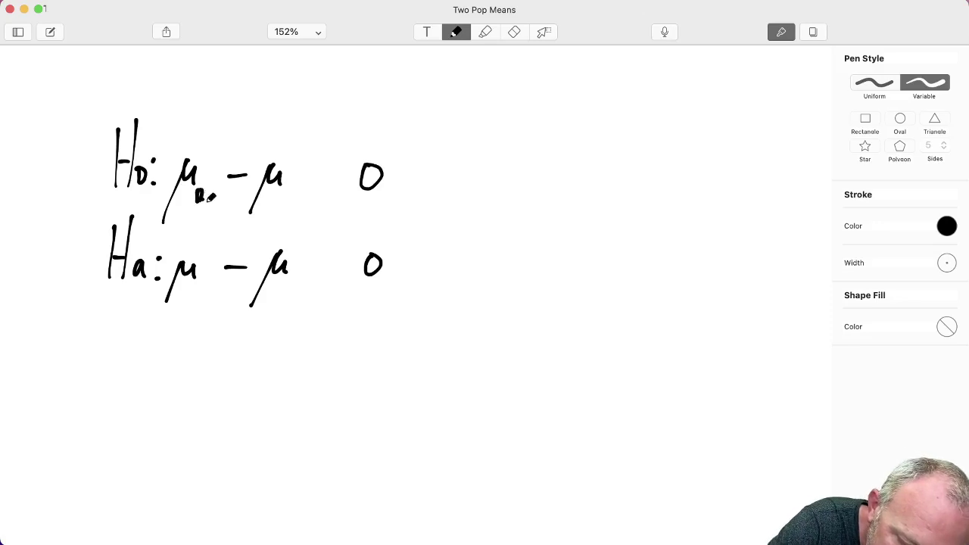
{"action": "left_click_drag", "start_coordinate": [199, 272], "coordinate": [209, 293]}
{"action": "mouse_move", "coordinate": [287, 179]}
{"action": "left_mouse_down"}
{"action": "mouse_move", "coordinate": [296, 191]}
{"action": "mouse_move", "coordinate": [305, 185]}
{"action": "left_mouse_up"}
{"action": "left_click_drag", "start_coordinate": [288, 275], "coordinate": [305, 279]}
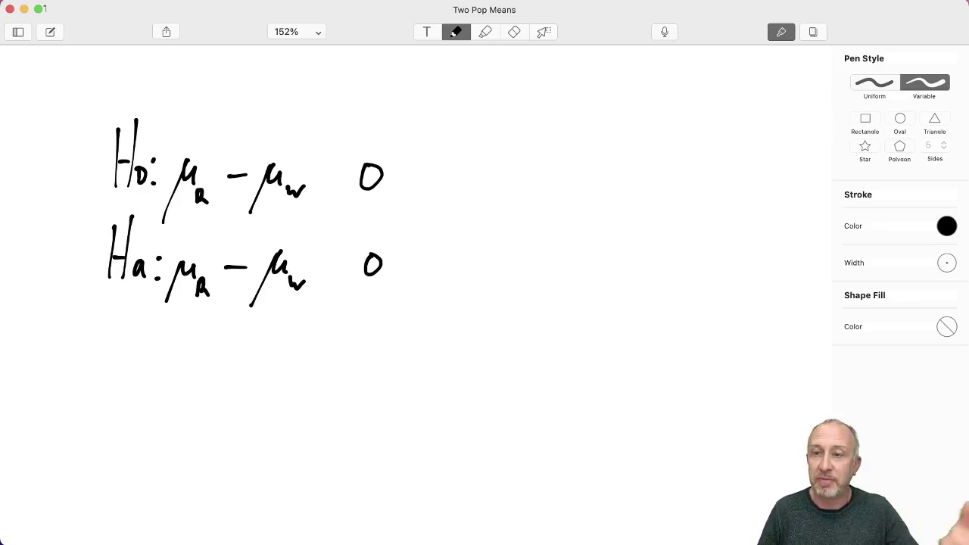
{"action": "mouse_move", "coordinate": [322, 251]}
{"action": "left_mouse_down"}
{"action": "mouse_move", "coordinate": [332, 255]}
{"action": "mouse_move", "coordinate": [322, 286]}
{"action": "left_mouse_up"}
{"action": "left_click_drag", "start_coordinate": [343, 150], "coordinate": [344, 190]}
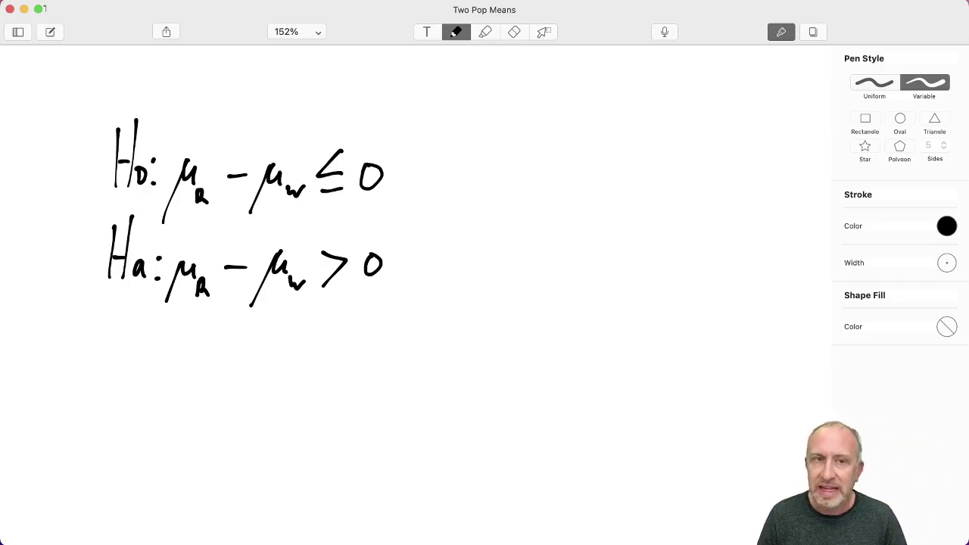
Step: Write "μ₁" under μR and "μ₂" under μW, beneath the alternative hypothesis
{"action": "mouse_move", "coordinate": [177, 342]}
{"action": "left_mouse_down"}
{"action": "mouse_move", "coordinate": [162, 391]}
{"action": "mouse_move", "coordinate": [192, 358]}
{"action": "mouse_move", "coordinate": [194, 383]}
{"action": "left_mouse_up"}
{"action": "mouse_move", "coordinate": [279, 336]}
{"action": "left_mouse_down"}
{"action": "mouse_move", "coordinate": [258, 385]}
{"action": "mouse_move", "coordinate": [292, 356]}
{"action": "mouse_move", "coordinate": [295, 379]}
{"action": "mouse_move", "coordinate": [307, 374]}
{"action": "left_mouse_up"}
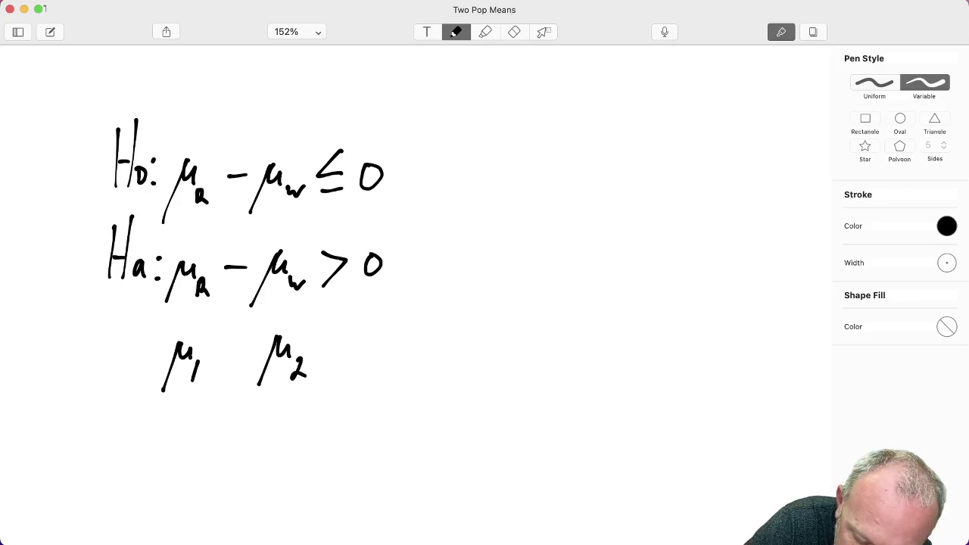
Step: Handwrite the reversed difference "μW − μR" on two lines to the right of the existing hypotheses
{"action": "mouse_move", "coordinate": [471, 315]}
{"action": "left_mouse_down"}
{"action": "mouse_move", "coordinate": [501, 253]}
{"action": "mouse_move", "coordinate": [523, 282]}
{"action": "mouse_move", "coordinate": [533, 281]}
{"action": "left_mouse_up"}
{"action": "mouse_move", "coordinate": [599, 309]}
{"action": "left_mouse_down"}
{"action": "mouse_move", "coordinate": [621, 258]}
{"action": "mouse_move", "coordinate": [638, 275]}
{"action": "mouse_move", "coordinate": [635, 303]}
{"action": "mouse_move", "coordinate": [642, 292]}
{"action": "left_mouse_up"}
{"action": "left_click_drag", "start_coordinate": [562, 266], "coordinate": [585, 265]}
{"action": "left_click_drag", "start_coordinate": [642, 291], "coordinate": [653, 303]}
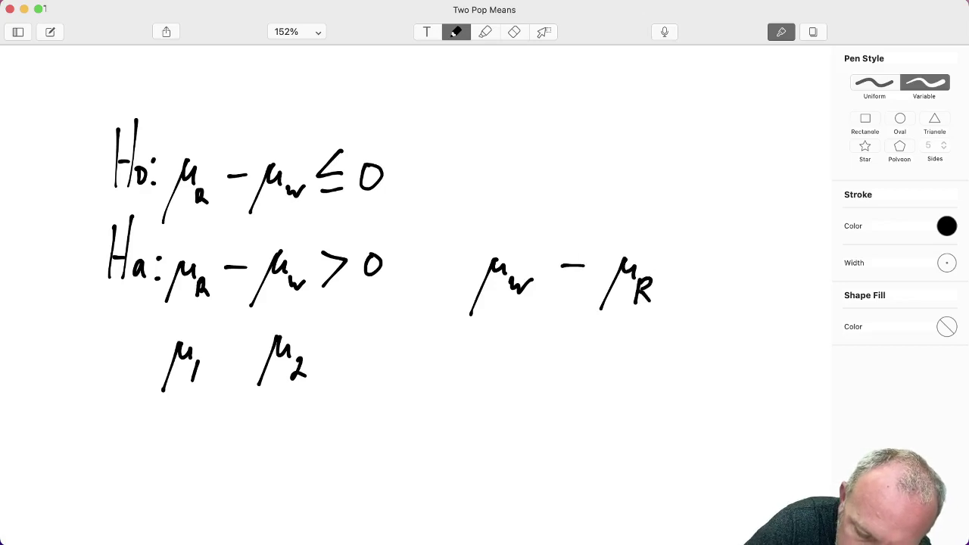
{"action": "mouse_move", "coordinate": [488, 233]}
{"action": "left_mouse_down"}
{"action": "mouse_move", "coordinate": [500, 194]}
{"action": "mouse_move", "coordinate": [549, 218]}
{"action": "mouse_move", "coordinate": [597, 202]}
{"action": "left_mouse_up"}
{"action": "mouse_move", "coordinate": [608, 242]}
{"action": "left_mouse_down"}
{"action": "mouse_move", "coordinate": [626, 195]}
{"action": "mouse_move", "coordinate": [651, 214]}
{"action": "mouse_move", "coordinate": [645, 206]}
{"action": "left_mouse_up"}
{"action": "left_click_drag", "start_coordinate": [644, 206], "coordinate": [662, 237]}
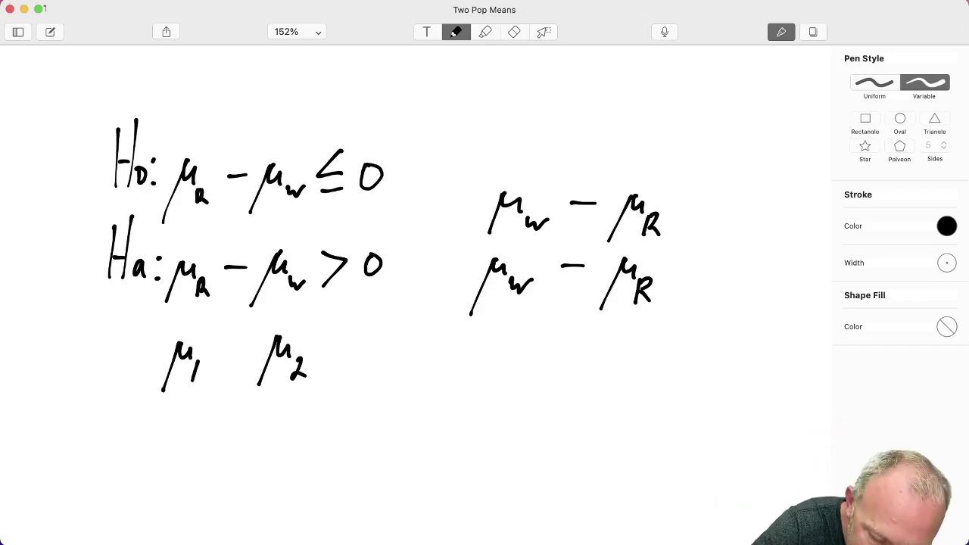
Step: Draw a curly brace under the first hypothesis set and complete the reversed pair with "≥ 0" above and "< 0" below
{"action": "mouse_move", "coordinate": [93, 398]}
{"action": "left_mouse_down"}
{"action": "mouse_move", "coordinate": [296, 424]}
{"action": "mouse_move", "coordinate": [348, 400]}
{"action": "left_mouse_up"}
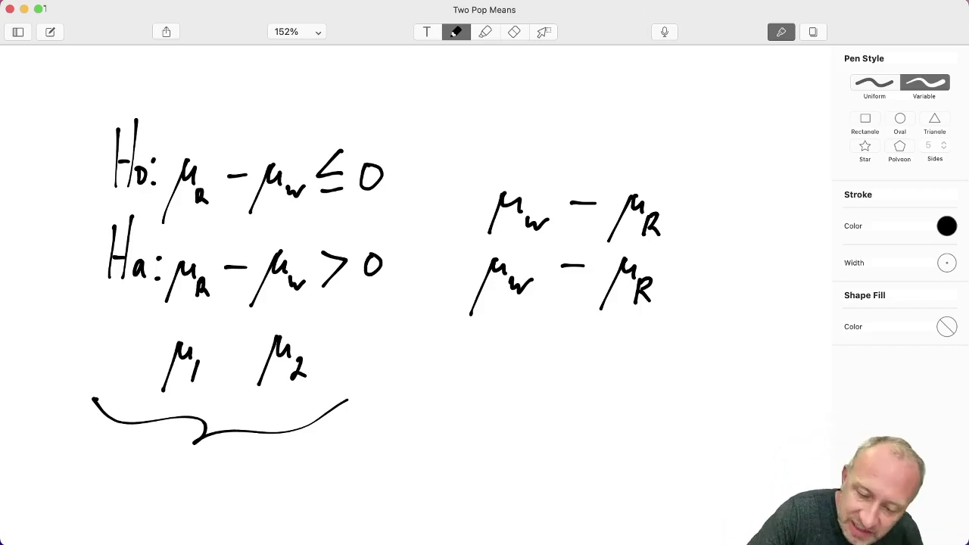
{"action": "mouse_move", "coordinate": [707, 256]}
{"action": "left_mouse_down"}
{"action": "mouse_move", "coordinate": [704, 278]}
{"action": "mouse_move", "coordinate": [726, 280]}
{"action": "mouse_move", "coordinate": [736, 261]}
{"action": "left_mouse_up"}
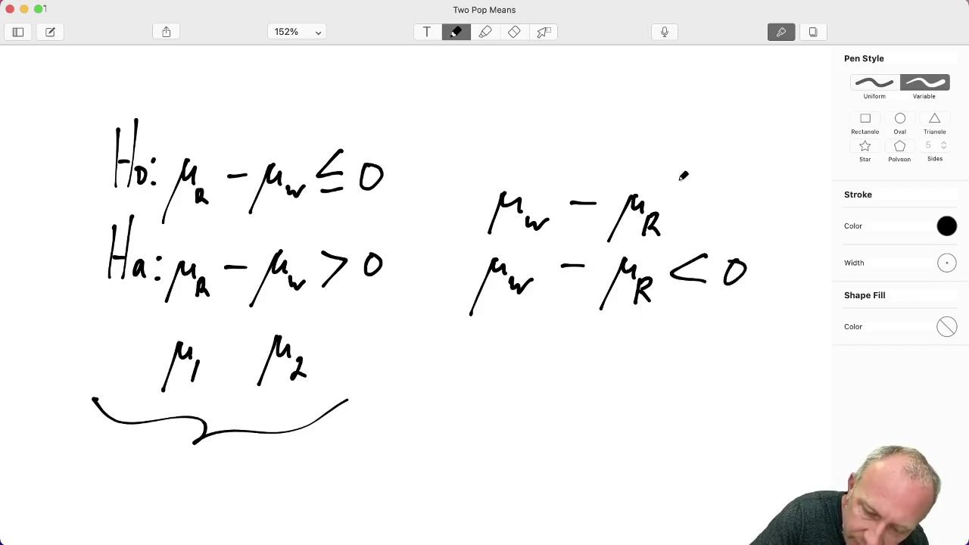
{"action": "mouse_move", "coordinate": [678, 180]}
{"action": "left_mouse_down"}
{"action": "mouse_move", "coordinate": [683, 209]}
{"action": "mouse_move", "coordinate": [710, 212]}
{"action": "left_mouse_up"}
{"action": "left_click_drag", "start_coordinate": [751, 185], "coordinate": [743, 188]}
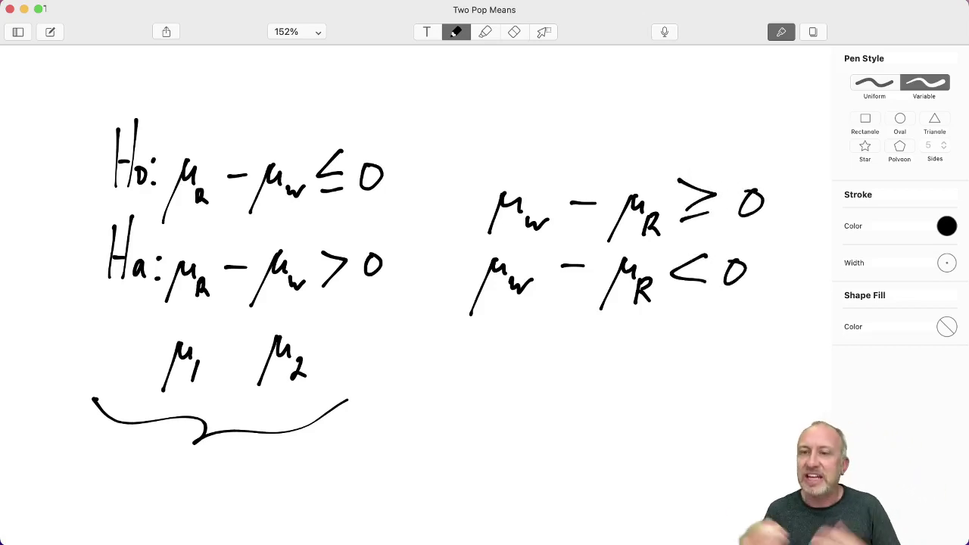
Step: Write "μ₁" under μW and "μ₂" under μR, beneath the reversed hypotheses
{"action": "mouse_move", "coordinate": [476, 385]}
{"action": "left_mouse_down"}
{"action": "mouse_move", "coordinate": [494, 333]}
{"action": "mouse_move", "coordinate": [506, 349]}
{"action": "left_mouse_up"}
{"action": "left_click_drag", "start_coordinate": [510, 351], "coordinate": [507, 371]}
{"action": "mouse_move", "coordinate": [601, 373]}
{"action": "left_mouse_down"}
{"action": "mouse_move", "coordinate": [623, 329]}
{"action": "mouse_move", "coordinate": [650, 364]}
{"action": "left_mouse_up"}
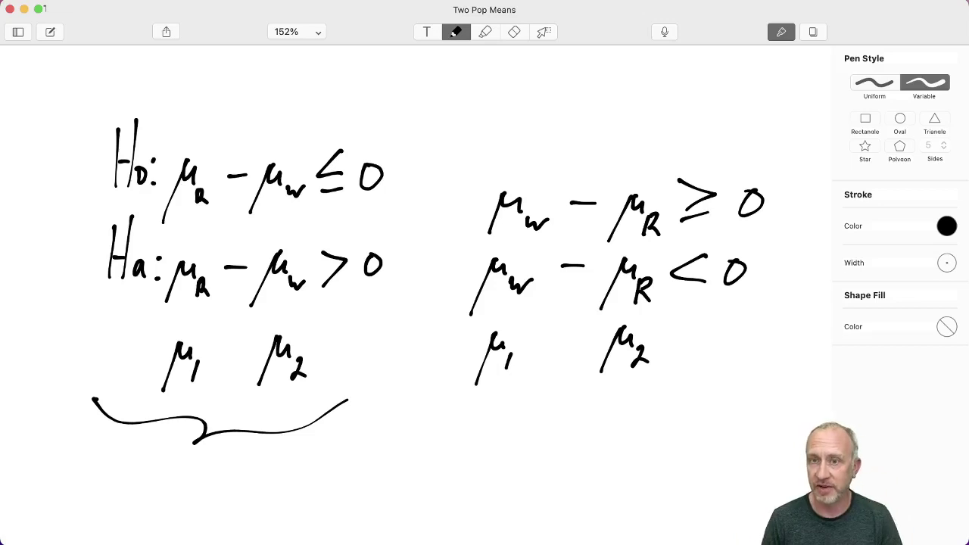
Step: Switch to Excel and set the t-test's Variable 1 Range to $B$2:$B$27 and Variable 2 Range to $C$2:$C$27
{"action": "left_click", "coordinate": [662, 327]}
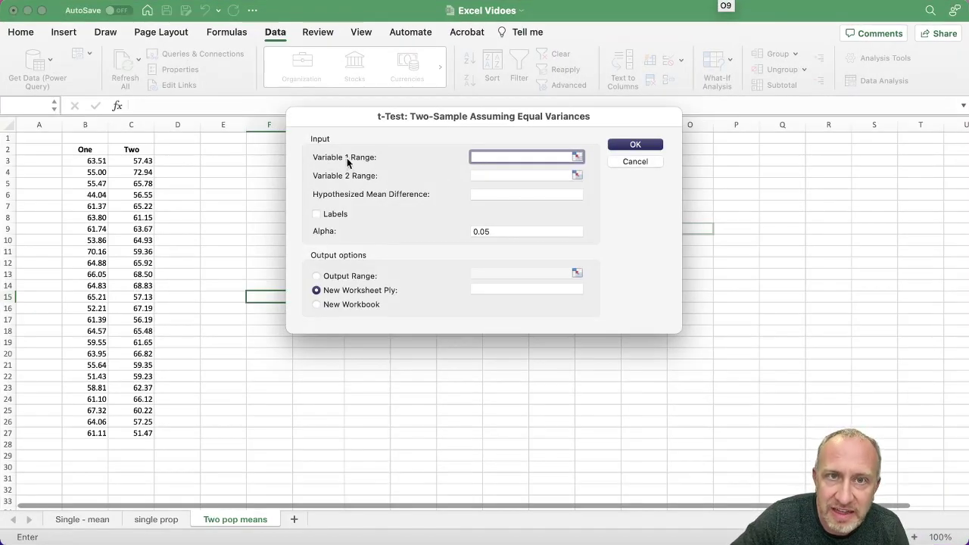
{"action": "left_click", "coordinate": [578, 157]}
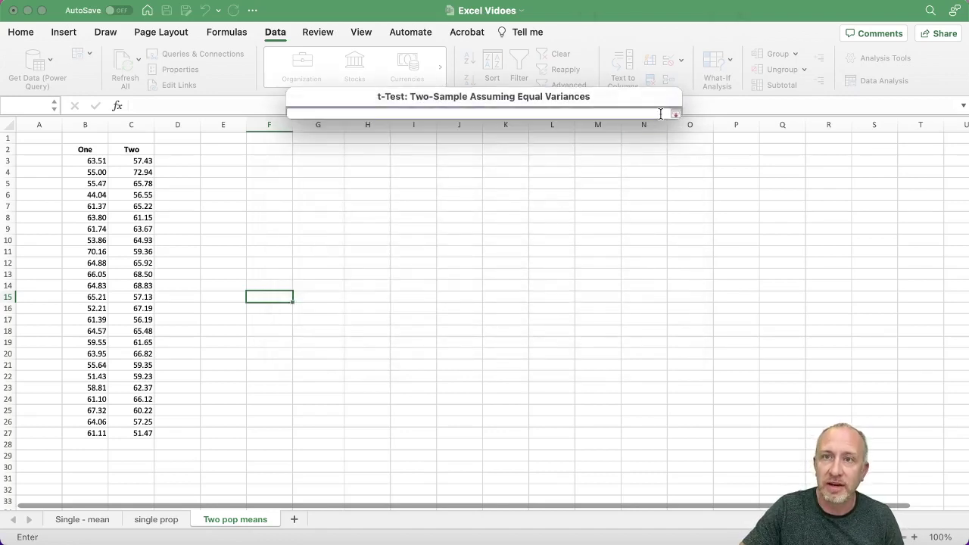
{"action": "left_click", "coordinate": [676, 114]}
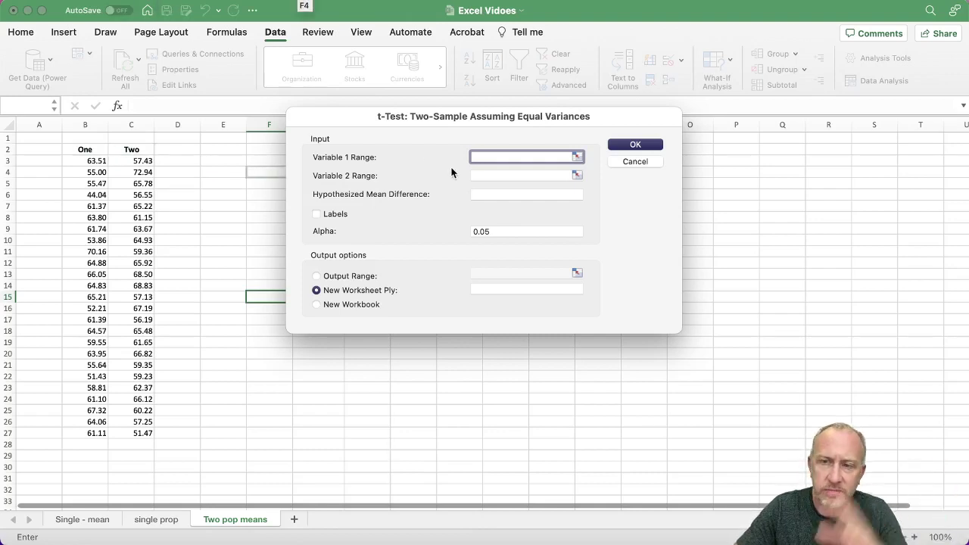
{"action": "left_click", "coordinate": [579, 157]}
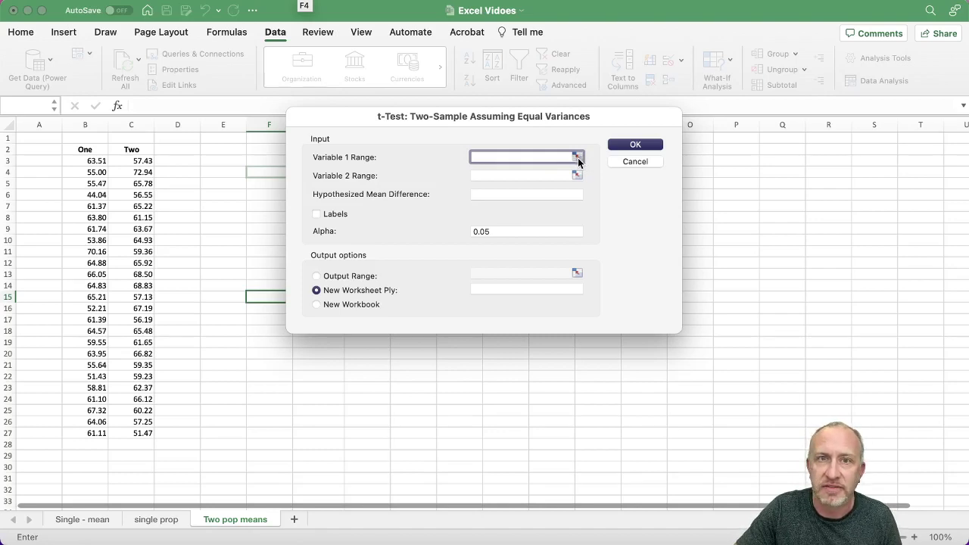
{"action": "left_click_drag", "start_coordinate": [83, 151], "coordinate": [96, 436]}
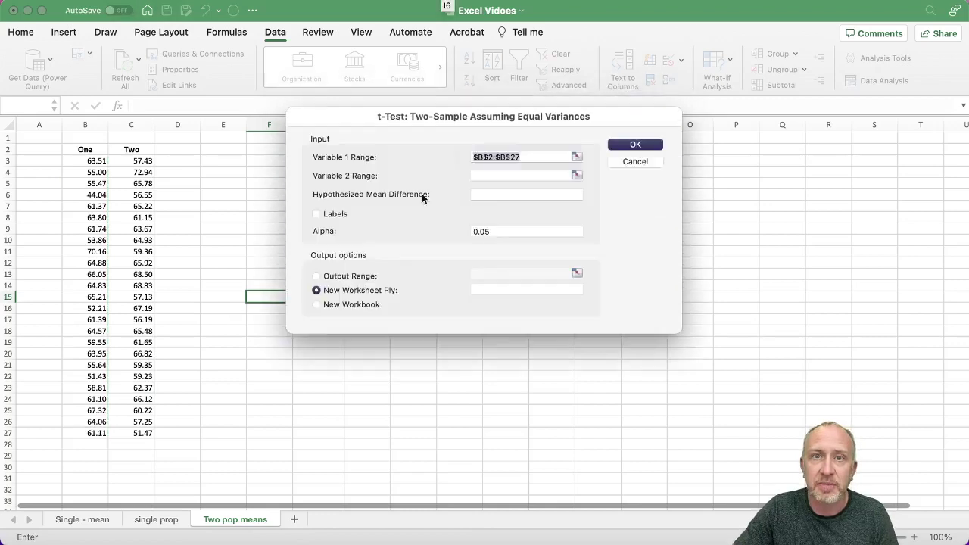
{"action": "left_click", "coordinate": [577, 175]}
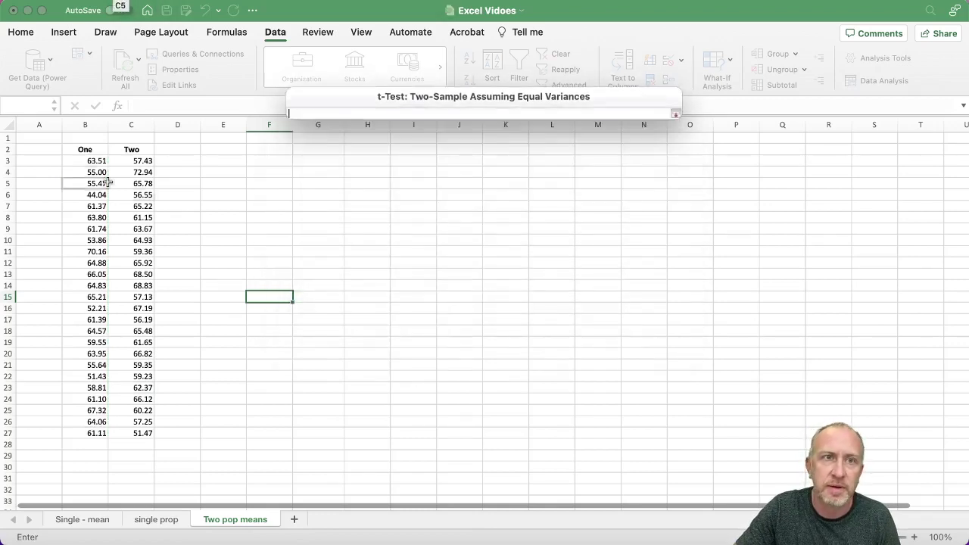
{"action": "left_click_drag", "start_coordinate": [131, 149], "coordinate": [127, 433]}
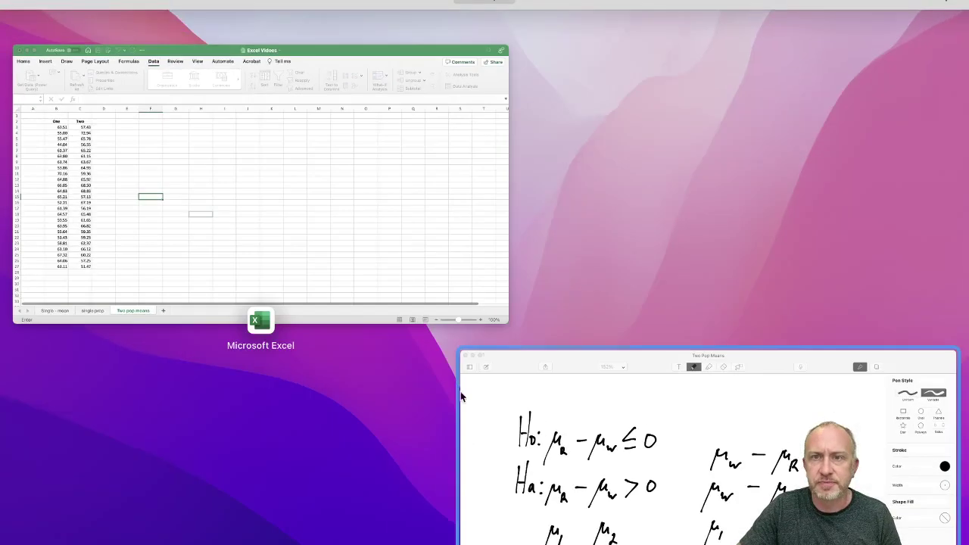
Step: Switch to the handwritten notes and draw arrows pointing at the zero in Ha and the zero in the reversed null hypothesis
{"action": "left_click", "coordinate": [606, 481]}
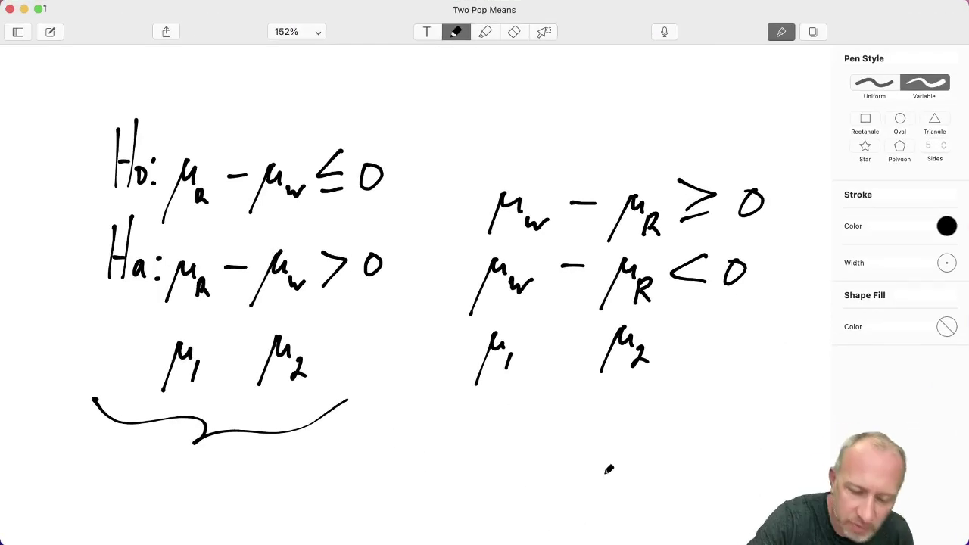
{"action": "mouse_move", "coordinate": [379, 357]}
{"action": "left_mouse_down"}
{"action": "mouse_move", "coordinate": [376, 303]}
{"action": "mouse_move", "coordinate": [388, 301]}
{"action": "left_mouse_up"}
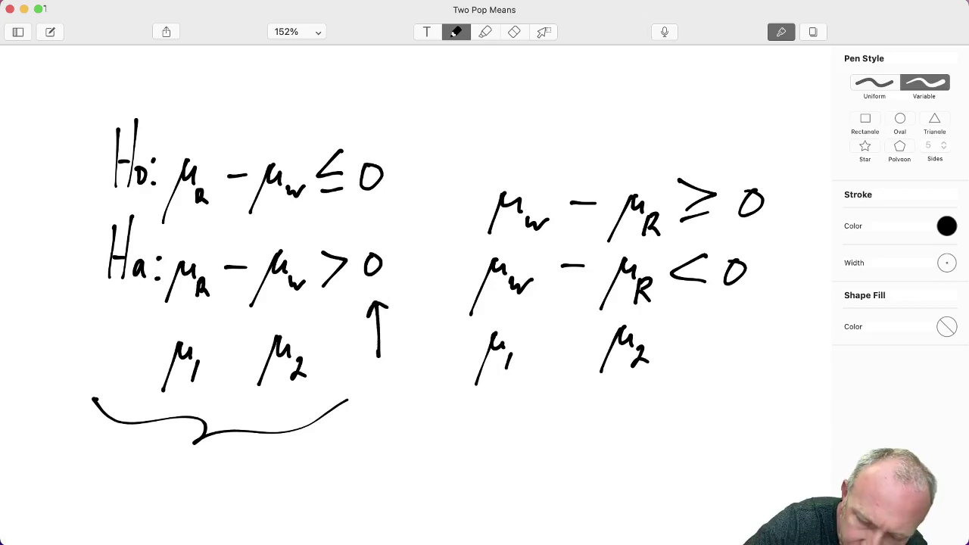
{"action": "mouse_move", "coordinate": [781, 106]}
{"action": "left_mouse_down"}
{"action": "mouse_move", "coordinate": [764, 171]}
{"action": "mouse_move", "coordinate": [779, 167]}
{"action": "left_mouse_up"}
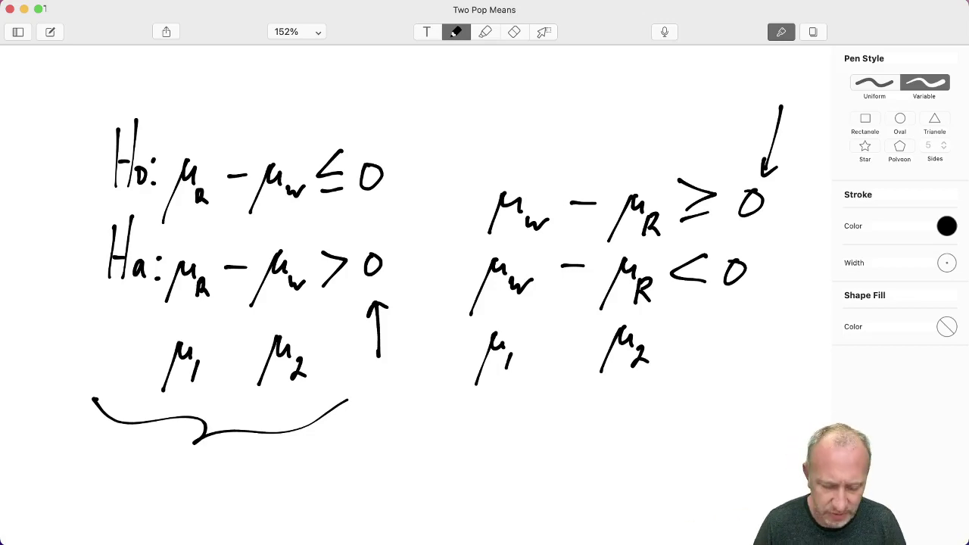
Step: Return to Excel's t-test settings, set the Hypothesized Mean Difference to 0 and turn on Labels
{"action": "key", "text": "ctrl+Up"}
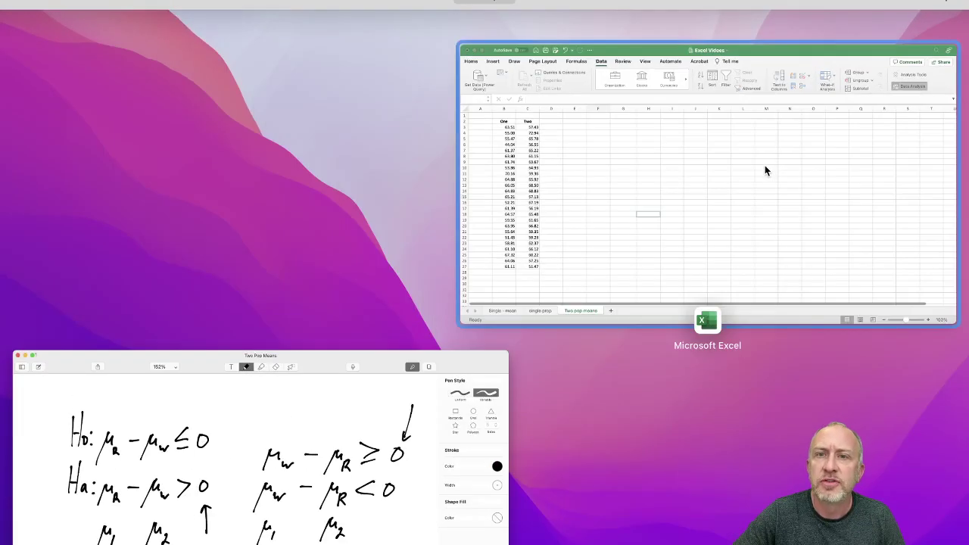
{"action": "left_click", "coordinate": [633, 229]}
{"action": "left_click", "coordinate": [560, 194]}
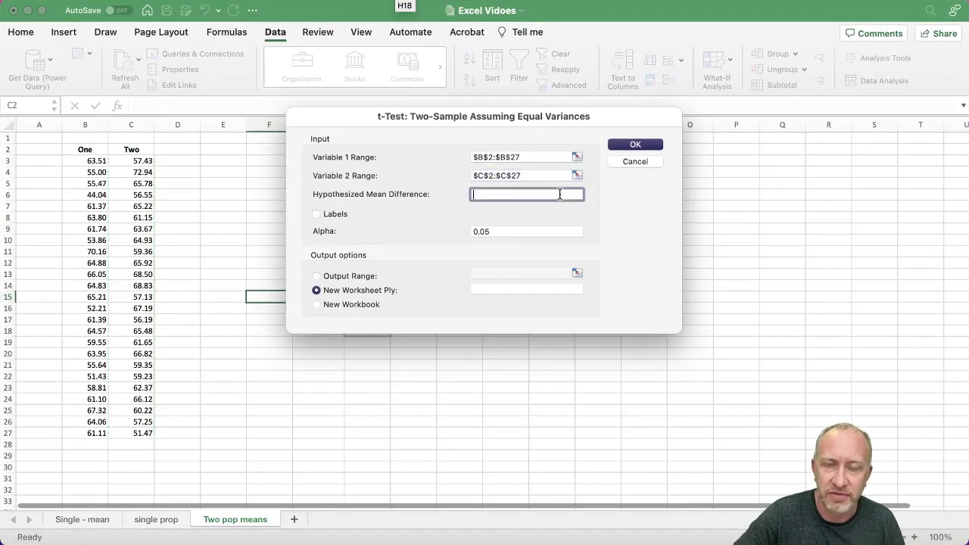
{"action": "type", "text": "0"}
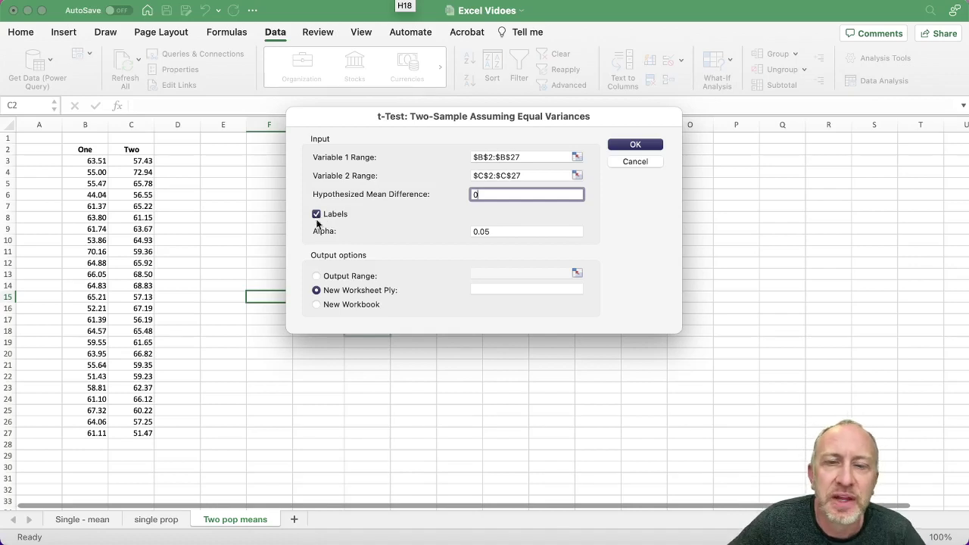
{"action": "left_click", "coordinate": [492, 231]}
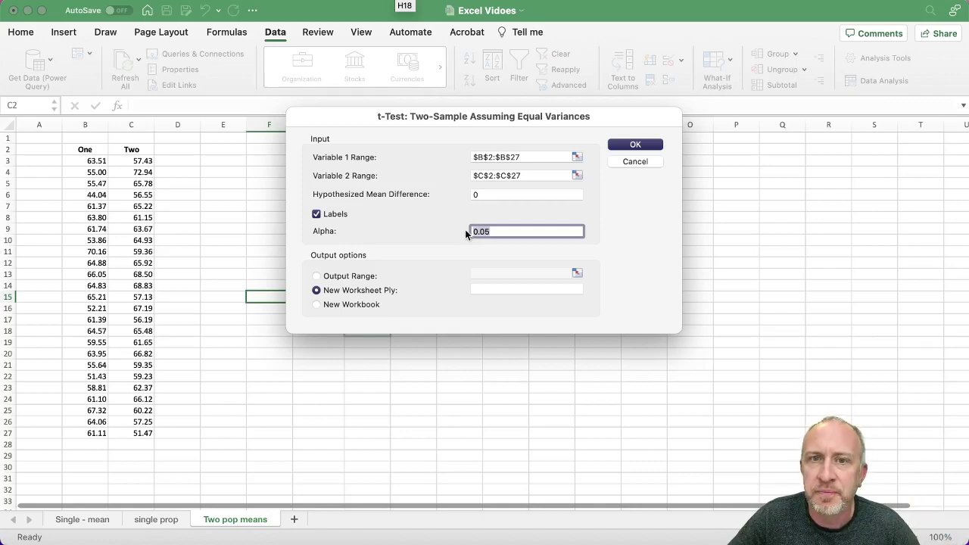
Step: Send the t-test output to cell $F$3 and run the test
{"action": "left_click", "coordinate": [316, 276]}
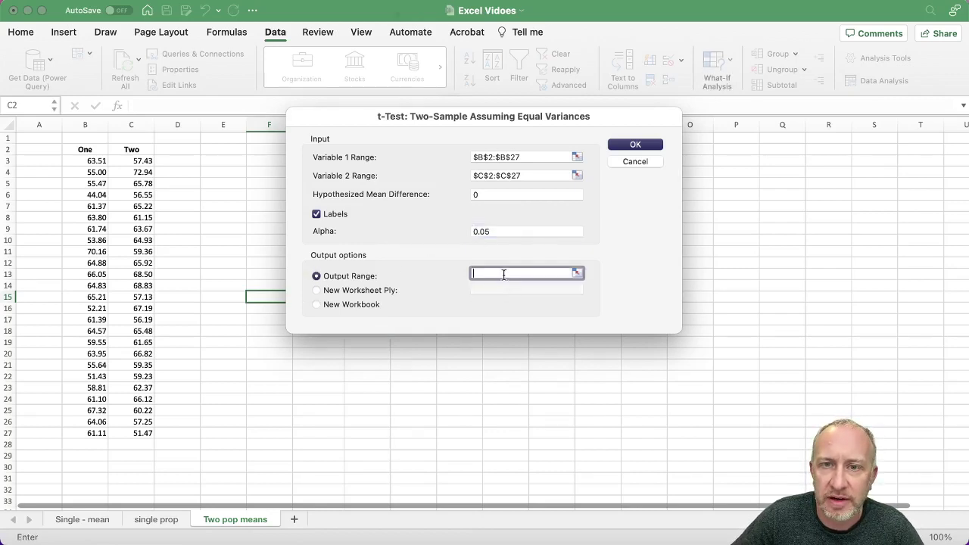
{"action": "left_click_drag", "start_coordinate": [569, 115], "coordinate": [535, 252]}
{"action": "left_click", "coordinate": [280, 160]}
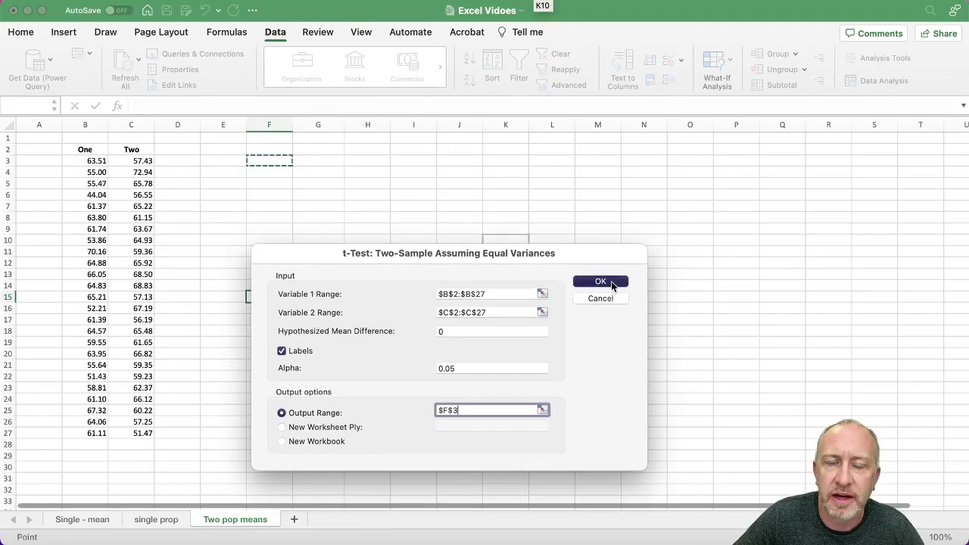
{"action": "left_click", "coordinate": [601, 282]}
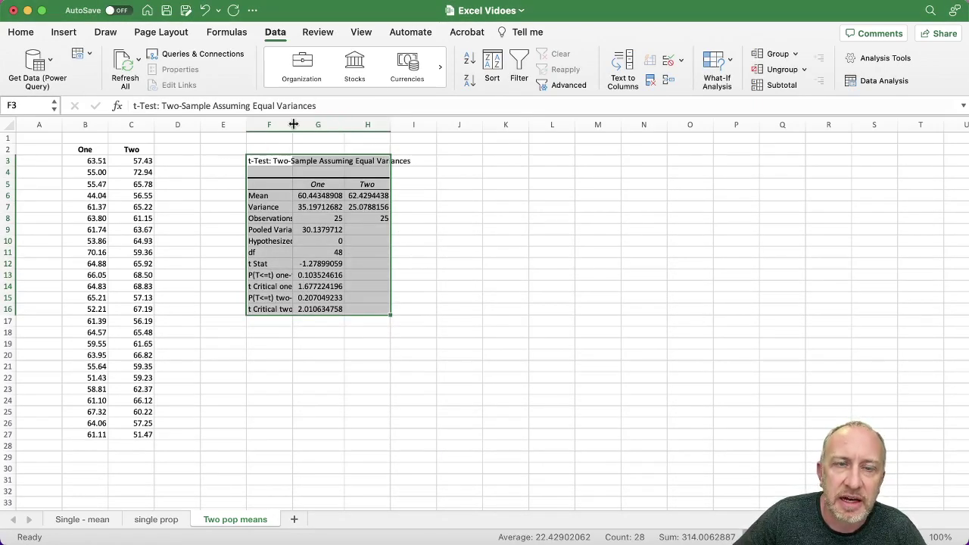
Step: Widen column F to fit the row labels and format the t-test results in G6:H16 to two decimal places
{"action": "left_click_drag", "start_coordinate": [293, 124], "coordinate": [463, 308]}
{"action": "left_click", "coordinate": [21, 32]}
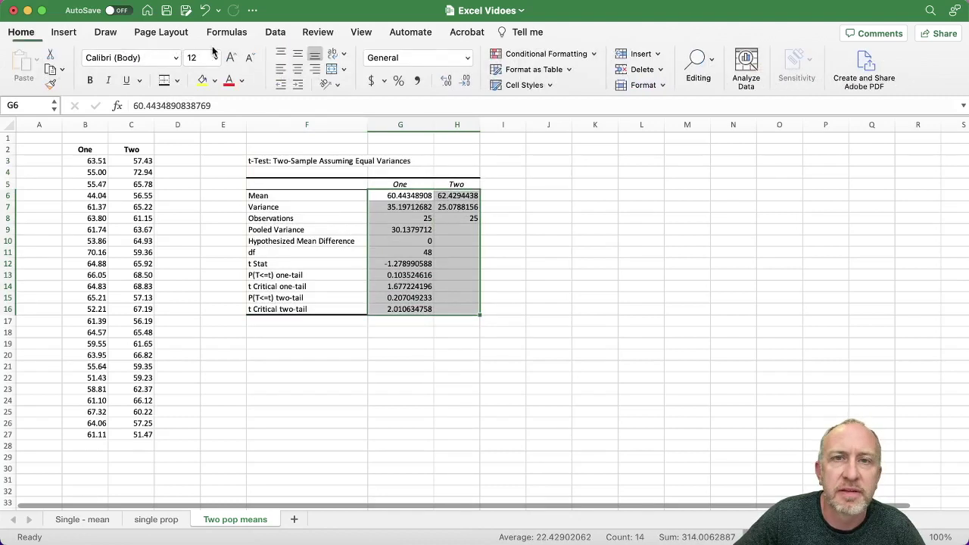
{"action": "left_click", "coordinate": [466, 80]}
{"action": "left_click", "coordinate": [465, 80]}
{"action": "left_click", "coordinate": [466, 80]}
{"action": "left_click", "coordinate": [466, 80]}
{"action": "left_click", "coordinate": [466, 80]}
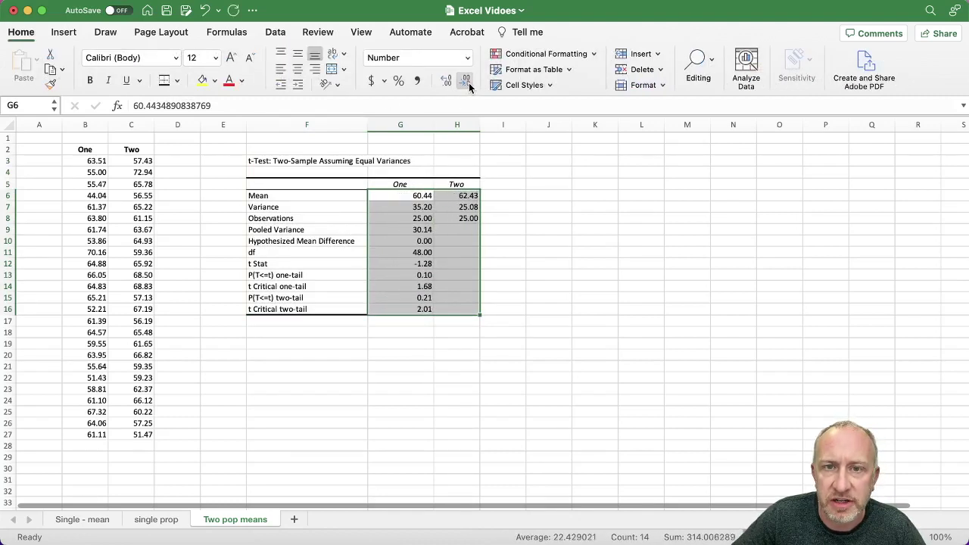
{"action": "left_click", "coordinate": [534, 228]}
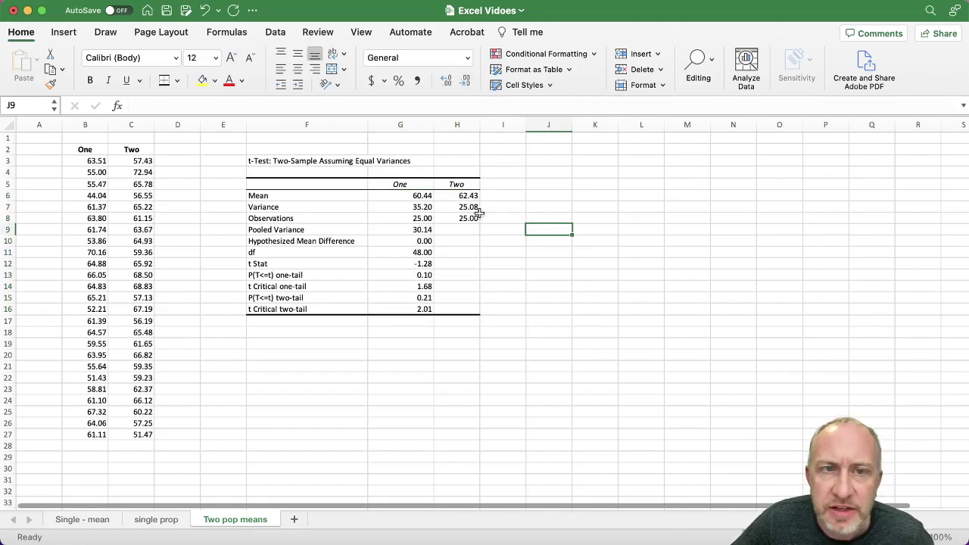
{"action": "left_click_drag", "start_coordinate": [296, 186], "coordinate": [450, 252]}
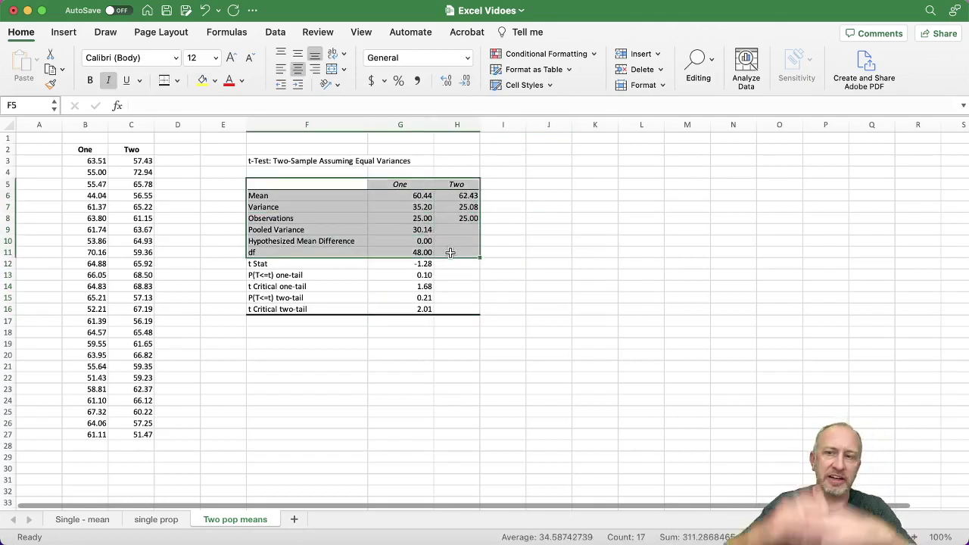
{"action": "left_click", "coordinate": [502, 320]}
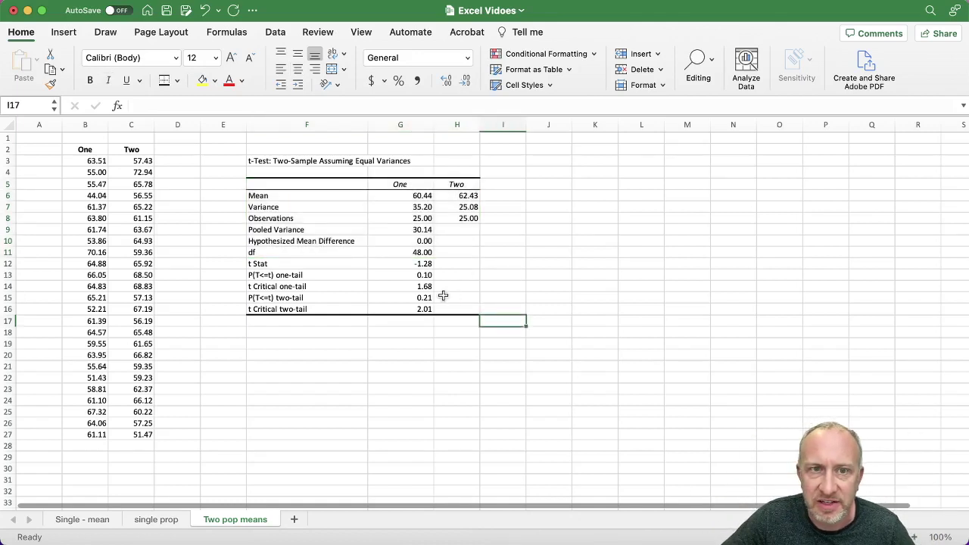
Step: Highlight the t Stat label and its value in F12:G12 with yellow fill
{"action": "left_click", "coordinate": [418, 263]}
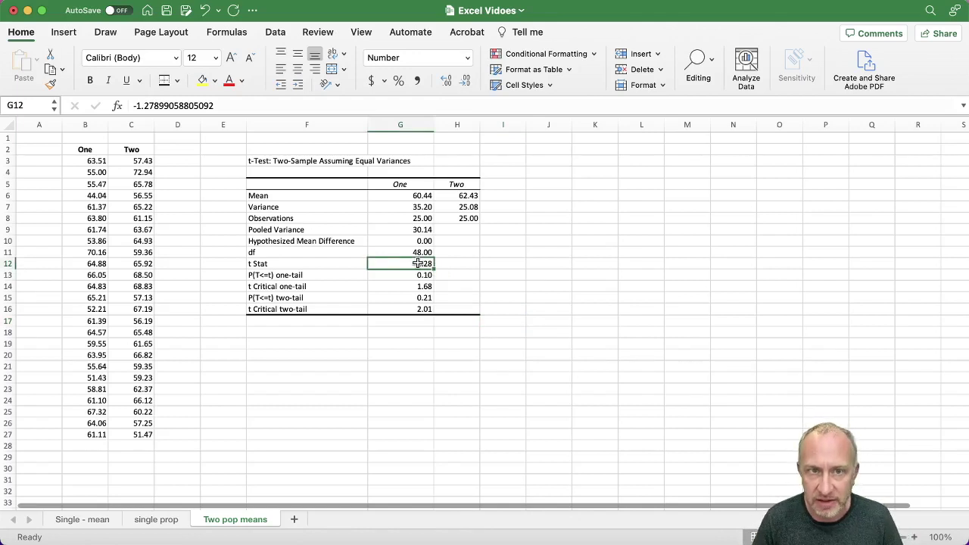
{"action": "left_click_drag", "start_coordinate": [308, 264], "coordinate": [402, 263]}
{"action": "left_click", "coordinate": [202, 80]}
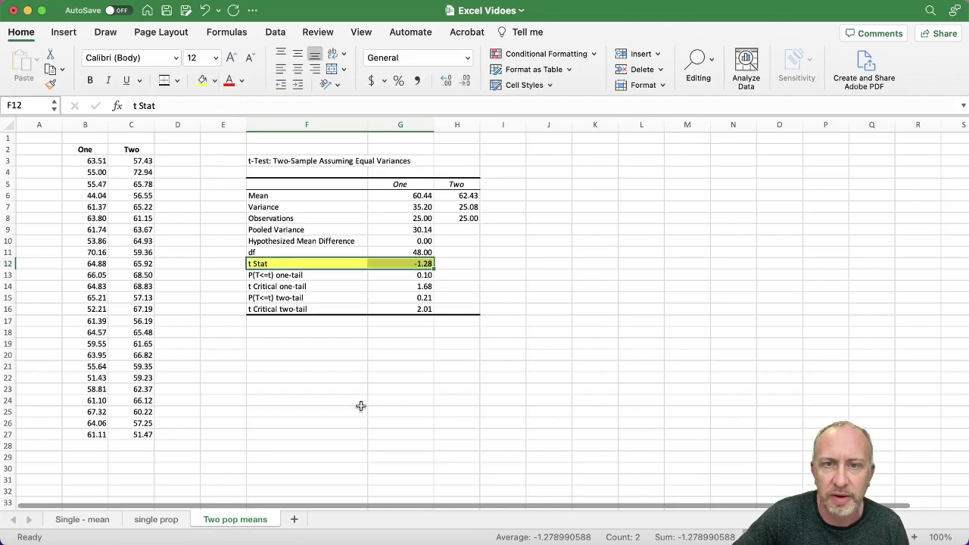
{"action": "left_click", "coordinate": [361, 410]}
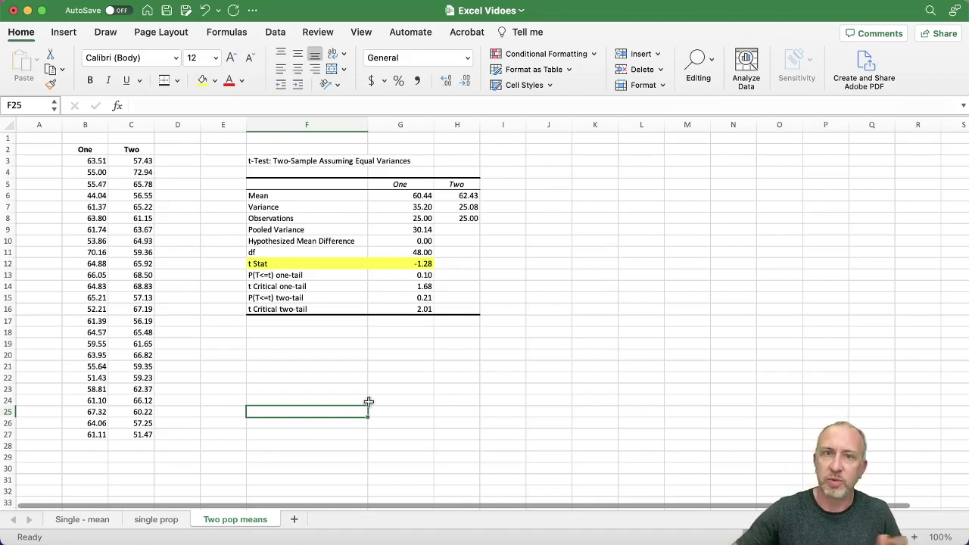
Step: Examine the t Stat row and the P(T<=t) one-tail row of the t-test output
{"action": "left_click", "coordinate": [310, 260]}
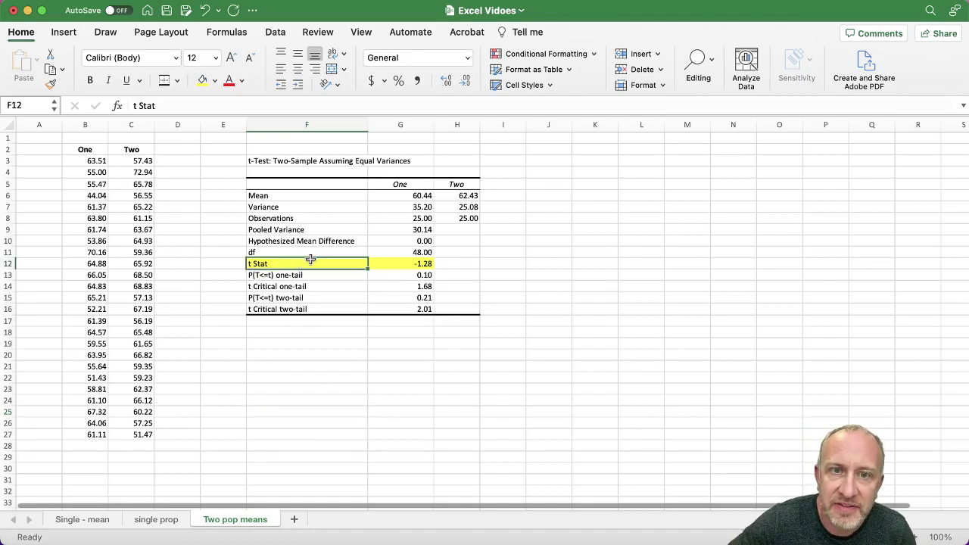
{"action": "left_click", "coordinate": [410, 265]}
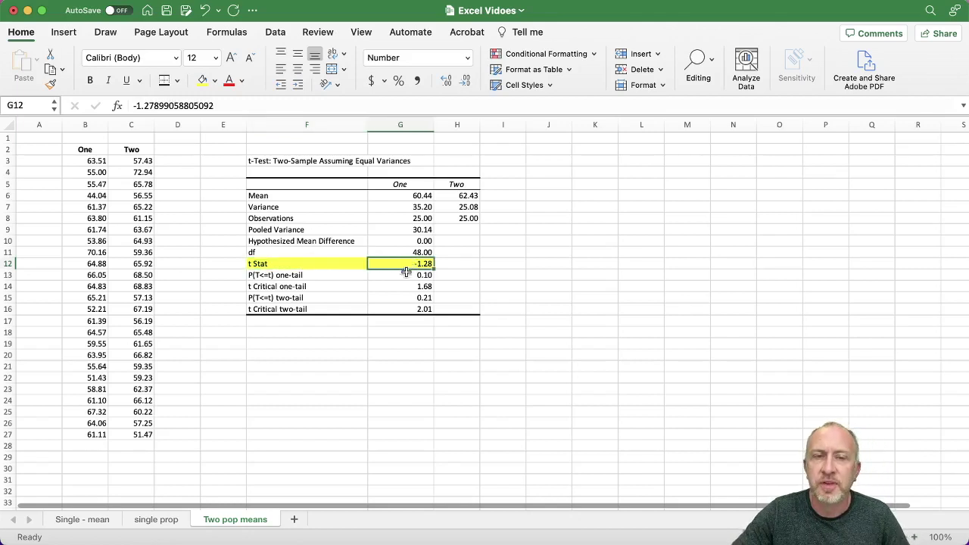
{"action": "left_click", "coordinate": [324, 274]}
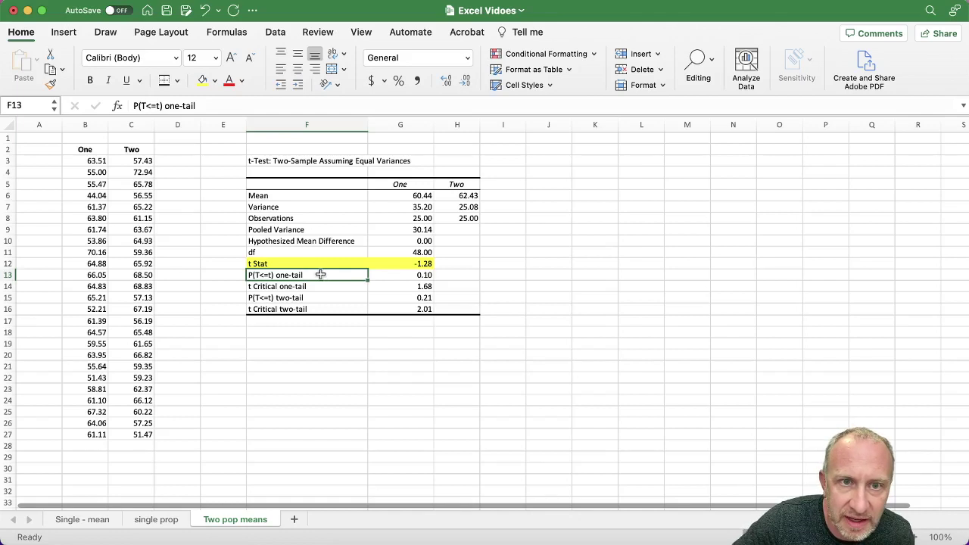
Step: Highlight the P(T<=t) two-tail label and its value in F15:G15 with a light blue fill
{"action": "left_click_drag", "start_coordinate": [318, 275], "coordinate": [389, 275]}
{"action": "left_click_drag", "start_coordinate": [328, 297], "coordinate": [400, 298]}
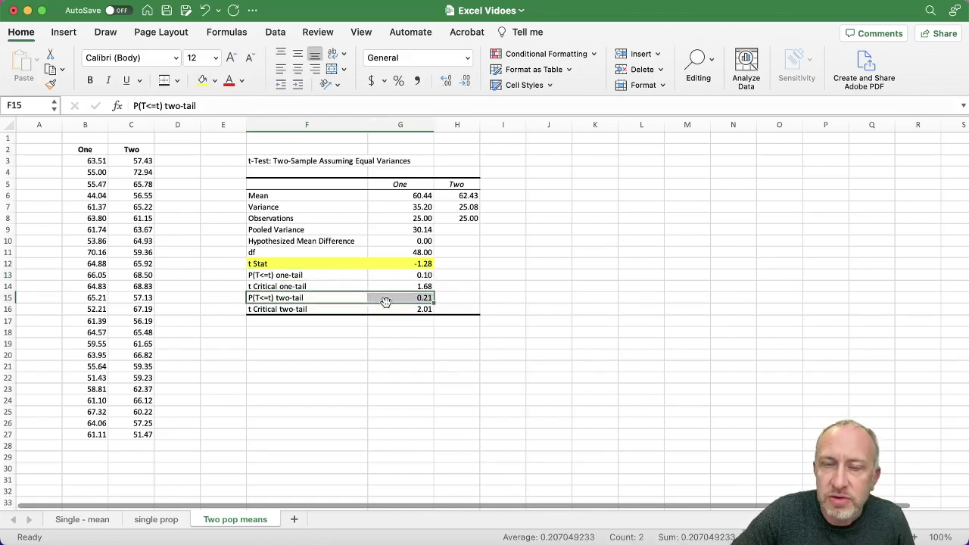
{"action": "left_click", "coordinate": [409, 275]}
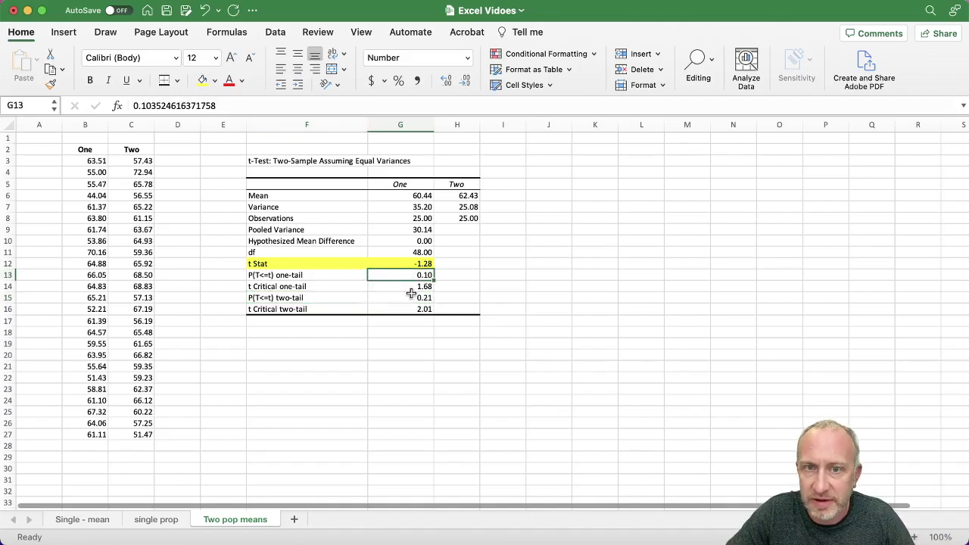
{"action": "left_click", "coordinate": [412, 296]}
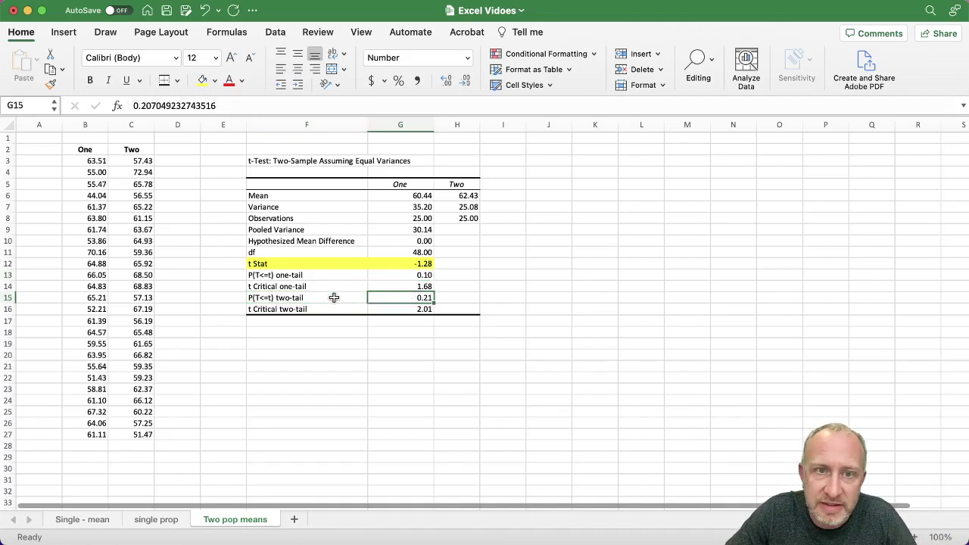
{"action": "left_click_drag", "start_coordinate": [334, 297], "coordinate": [421, 301]}
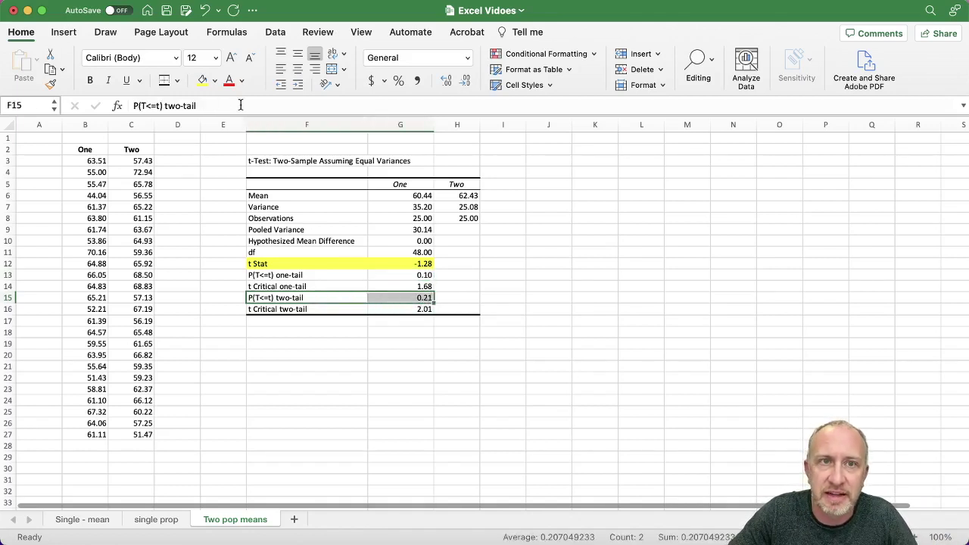
{"action": "left_click", "coordinate": [215, 81]}
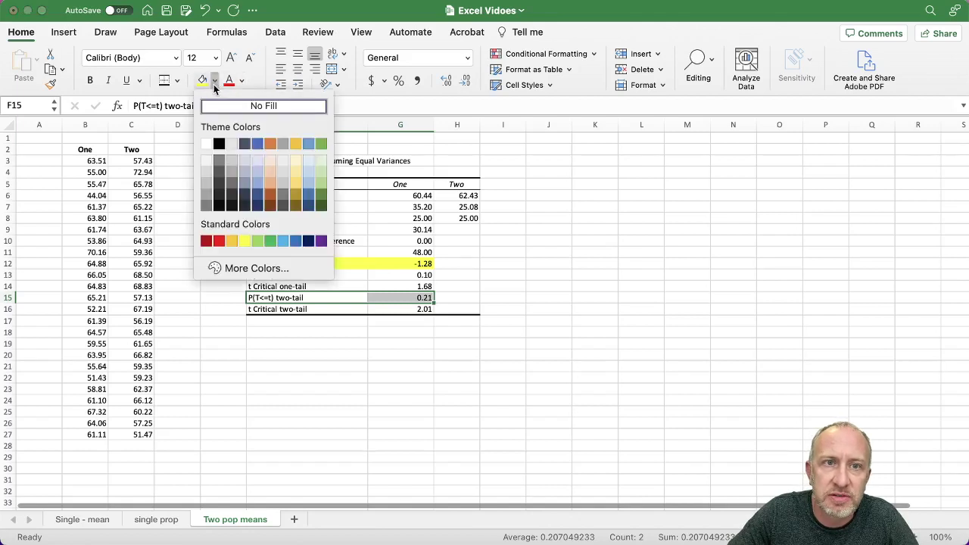
{"action": "left_click", "coordinate": [257, 171]}
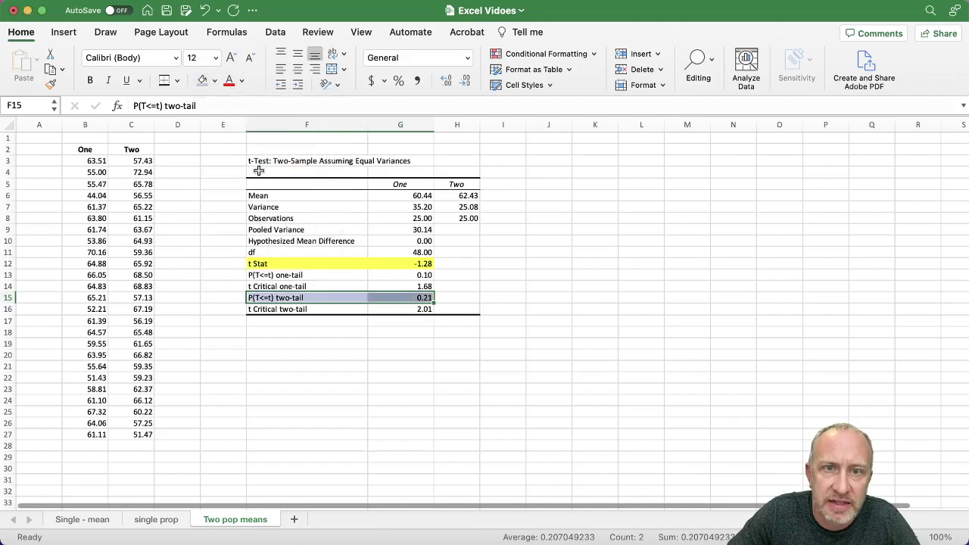
{"action": "left_click", "coordinate": [531, 307]}
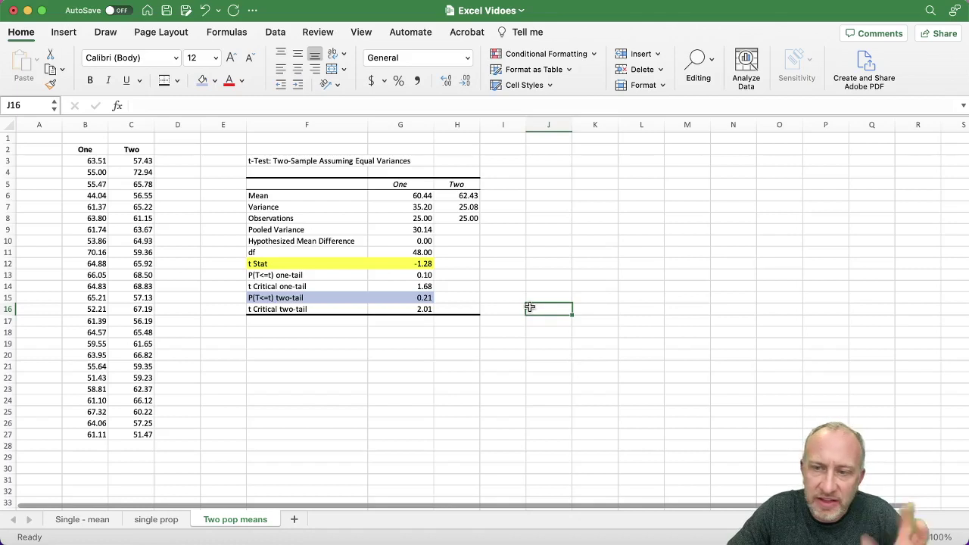
Step: Apply the same light blue fill to the P(T<=t) one-tail label and value in F13:G13
{"action": "left_click", "coordinate": [328, 276]}
{"action": "left_click_drag", "start_coordinate": [328, 275], "coordinate": [393, 277]}
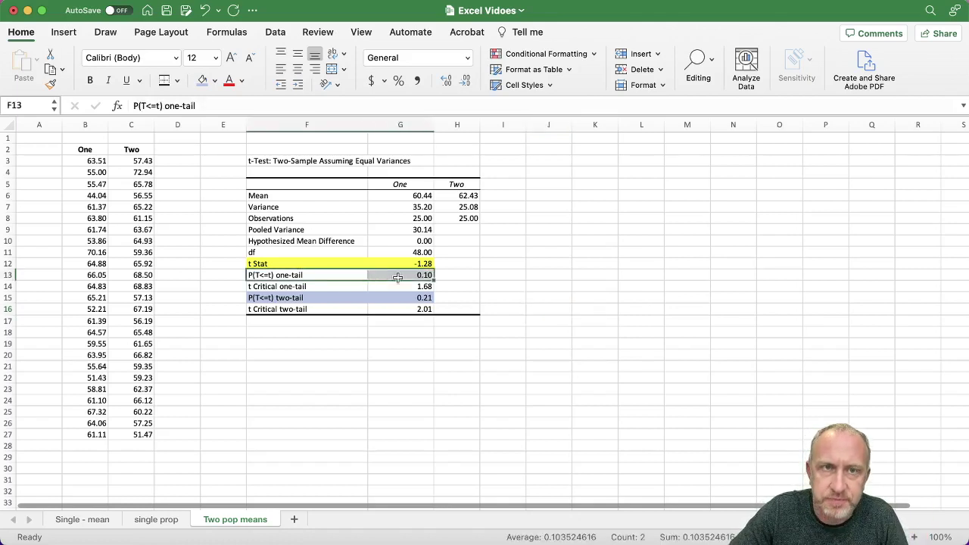
{"action": "left_click", "coordinate": [202, 81]}
{"action": "left_click", "coordinate": [531, 299]}
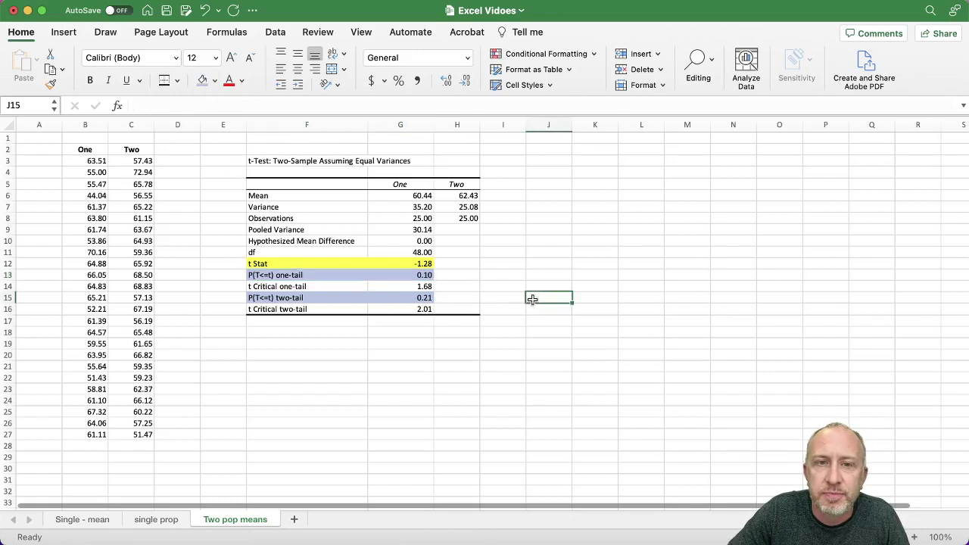
Step: Switch to the Two Pop Means notes and draw a bell curve with a baseline and centre line in a blank area
{"action": "left_click", "coordinate": [416, 276]}
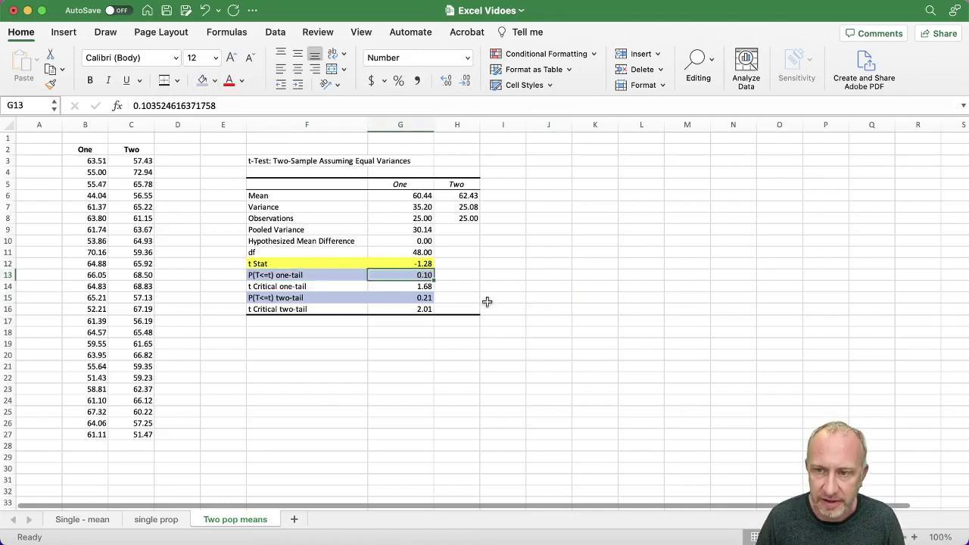
{"action": "left_click", "coordinate": [409, 263]}
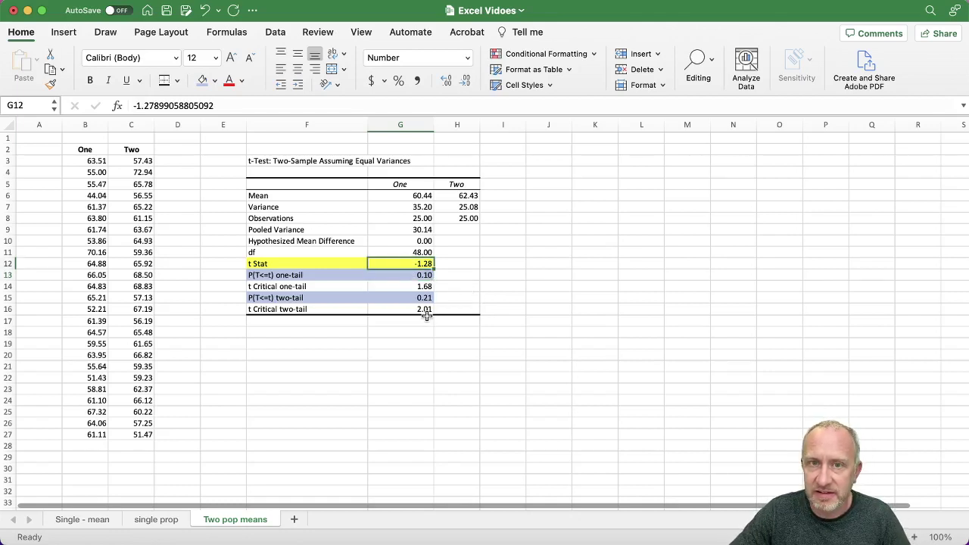
{"action": "left_click", "coordinate": [426, 277]}
{"action": "key", "text": "ctrl+Up"}
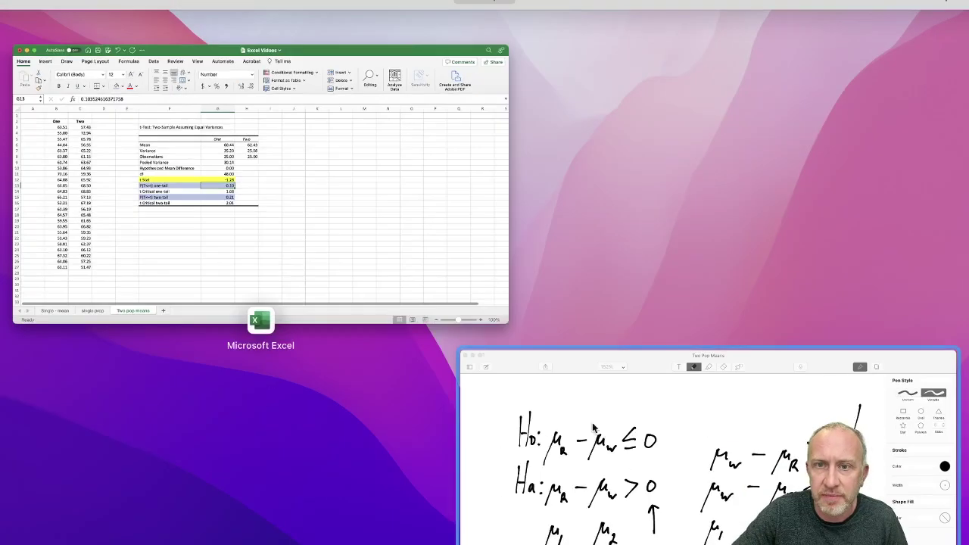
{"action": "left_click", "coordinate": [605, 433]}
{"action": "scroll", "coordinate": [610, 423], "scroll_direction": "down", "scroll_amount": 10}
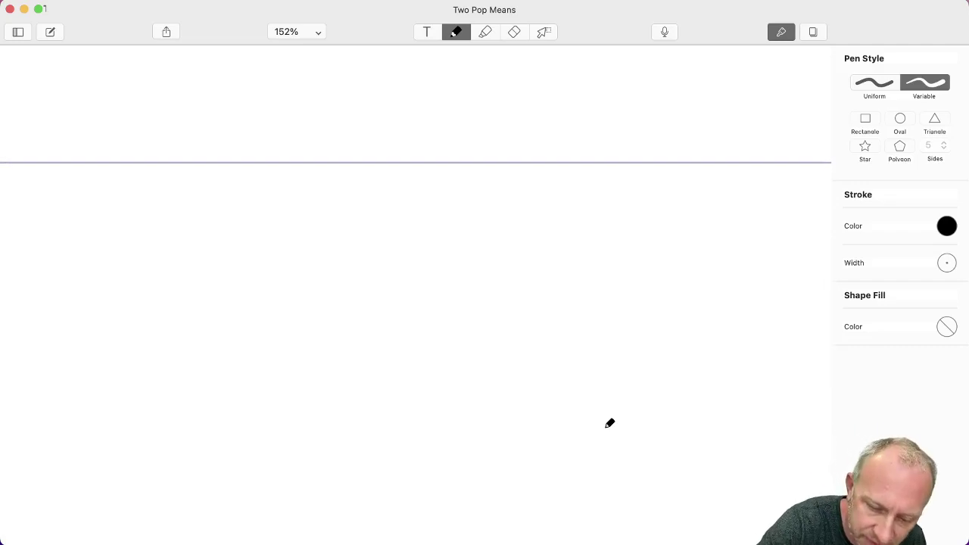
{"action": "left_click_drag", "start_coordinate": [466, 153], "coordinate": [466, 449]}
{"action": "left_click", "coordinate": [271, 447]}
{"action": "left_click_drag", "start_coordinate": [270, 447], "coordinate": [700, 430]}
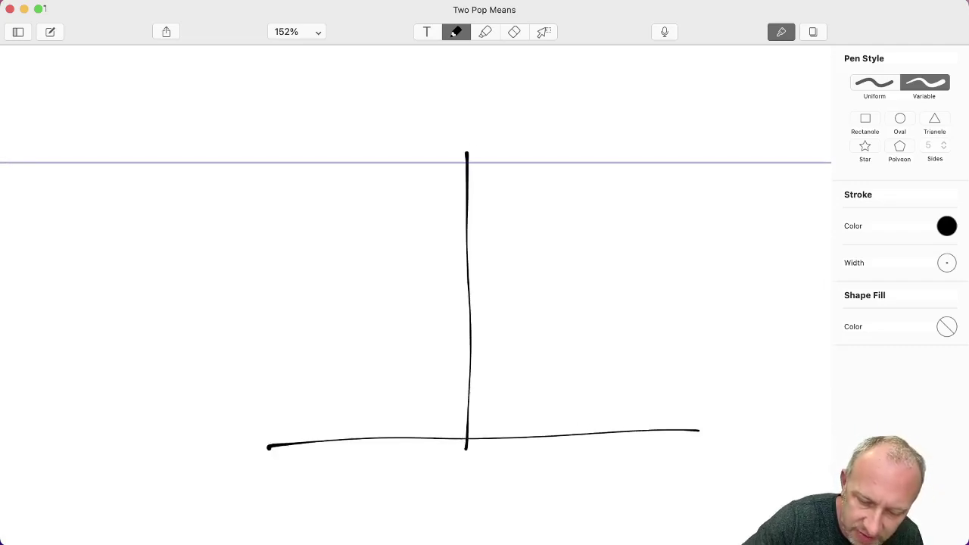
{"action": "mouse_move", "coordinate": [466, 155]}
{"action": "left_mouse_down"}
{"action": "mouse_move", "coordinate": [326, 398]}
{"action": "mouse_move", "coordinate": [246, 451]}
{"action": "left_mouse_up"}
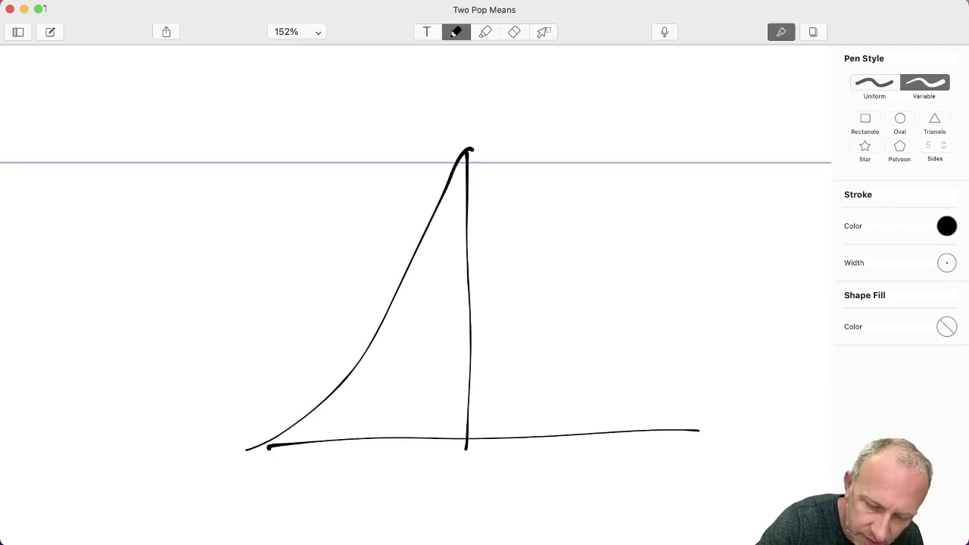
{"action": "mouse_move", "coordinate": [468, 151]}
{"action": "left_mouse_down"}
{"action": "mouse_move", "coordinate": [585, 321]}
{"action": "mouse_move", "coordinate": [706, 420]}
{"action": "left_mouse_up"}
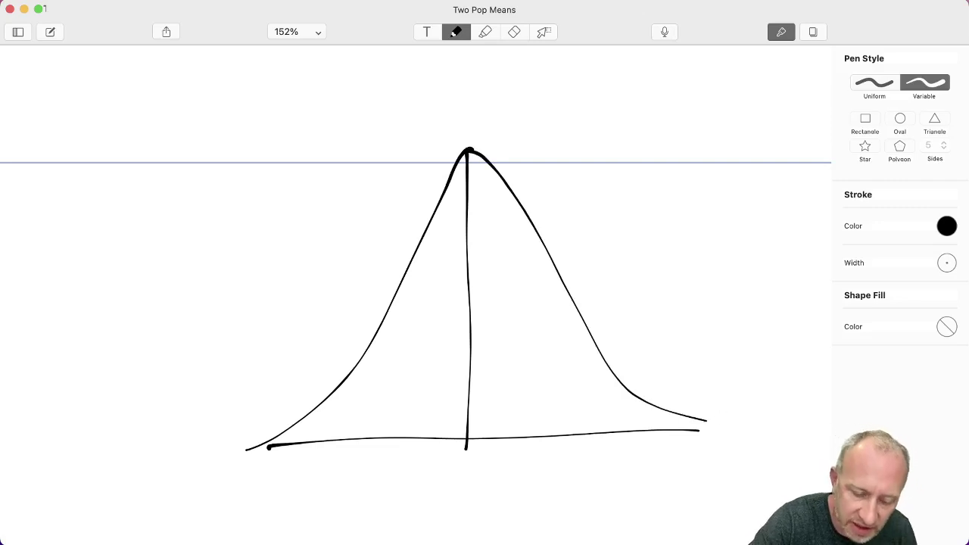
Step: Draw a vertical line through the curve's left tail and label it -1.28 below the baseline
{"action": "mouse_move", "coordinate": [337, 289]}
{"action": "left_mouse_down"}
{"action": "mouse_move", "coordinate": [326, 473]}
{"action": "mouse_move", "coordinate": [307, 492]}
{"action": "mouse_move", "coordinate": [356, 491]}
{"action": "left_mouse_up"}
{"action": "left_click", "coordinate": [324, 497]}
{"action": "key", "text": "ctrl+Up"}
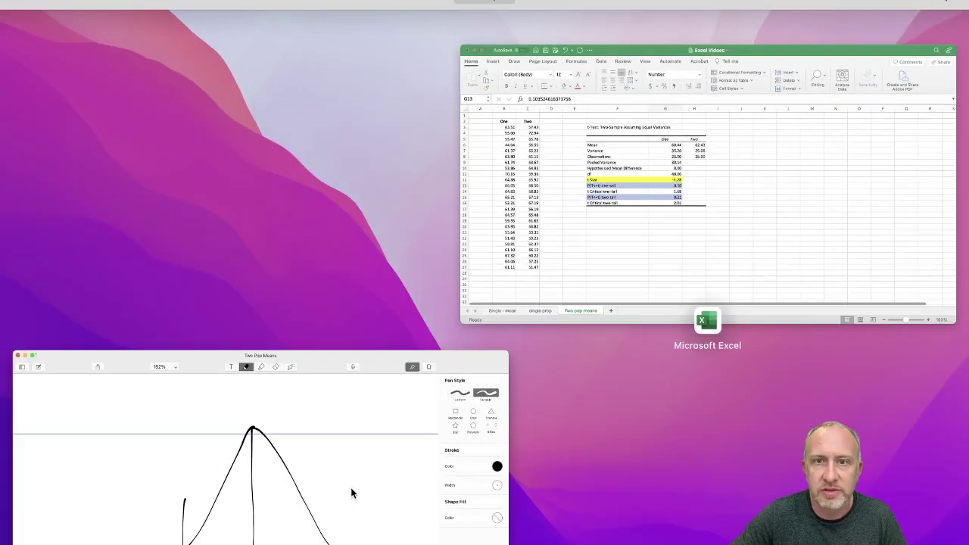
{"action": "left_click", "coordinate": [383, 442]}
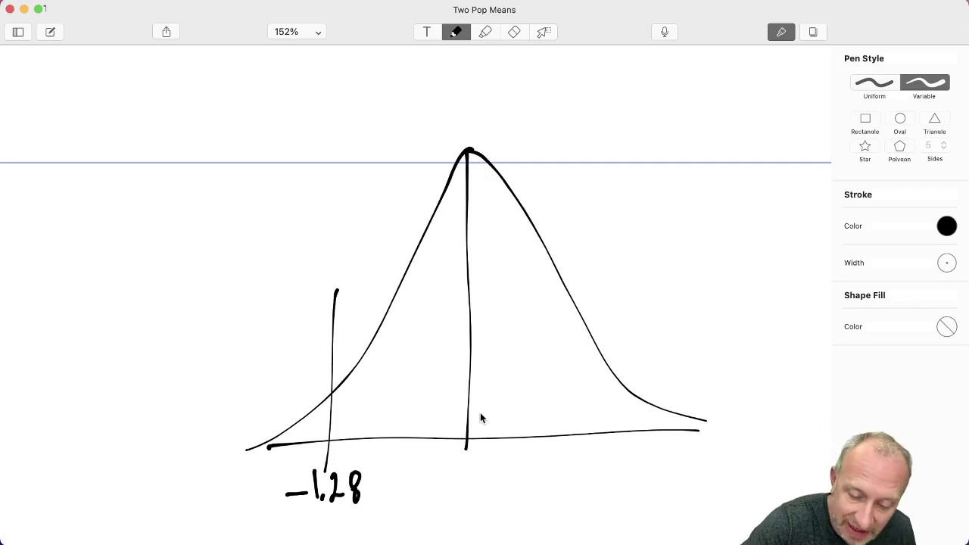
Step: Draw one arrow into the curve's right half and another to the left tail area, labelling the left arrow 0.10
{"action": "left_click_drag", "start_coordinate": [731, 119], "coordinate": [518, 286]}
{"action": "mouse_move", "coordinate": [548, 216]}
{"action": "left_mouse_down"}
{"action": "mouse_move", "coordinate": [494, 324]}
{"action": "mouse_move", "coordinate": [573, 279]}
{"action": "left_mouse_up"}
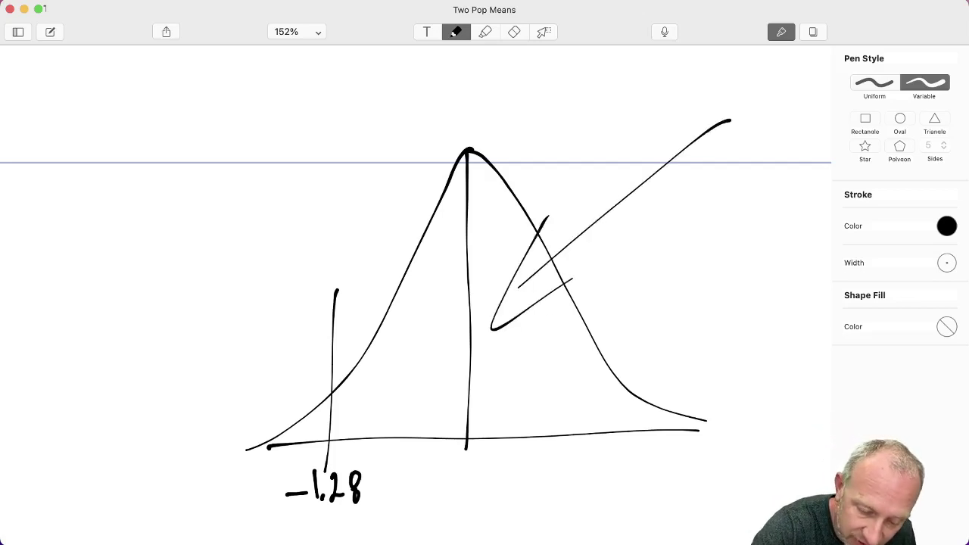
{"action": "mouse_move", "coordinate": [234, 278]}
{"action": "left_mouse_down"}
{"action": "mouse_move", "coordinate": [288, 378]}
{"action": "mouse_move", "coordinate": [307, 377]}
{"action": "left_mouse_up"}
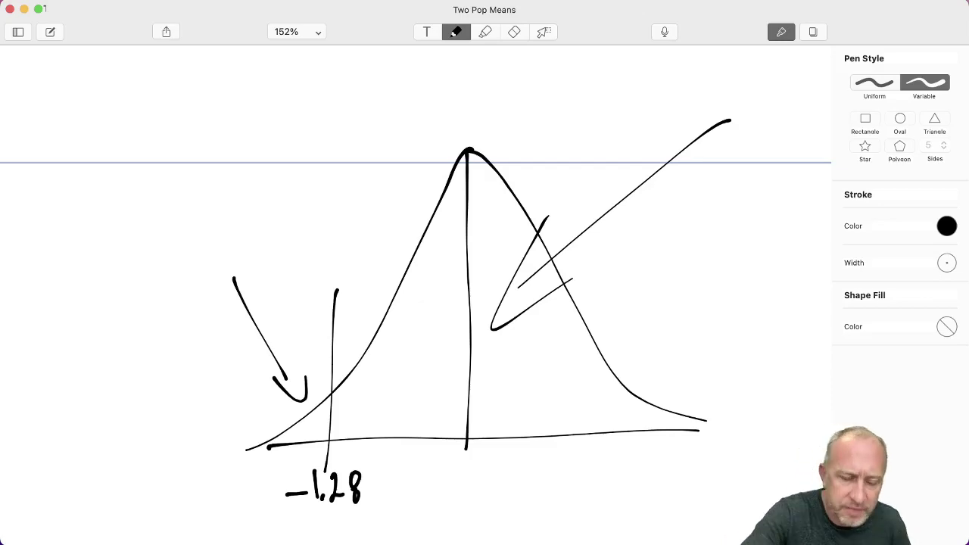
{"action": "mouse_move", "coordinate": [189, 245]}
{"action": "left_mouse_down"}
{"action": "mouse_move", "coordinate": [183, 261]}
{"action": "mouse_move", "coordinate": [190, 246]}
{"action": "mouse_move", "coordinate": [217, 262]}
{"action": "left_mouse_up"}
{"action": "left_click", "coordinate": [202, 260]}
{"action": "mouse_move", "coordinate": [224, 244]}
{"action": "left_mouse_down"}
{"action": "mouse_move", "coordinate": [231, 250]}
{"action": "mouse_move", "coordinate": [226, 243]}
{"action": "left_mouse_up"}
Step: Switch to Excel and review the t Stat in G12 and the one-tail p-value in G13
{"action": "key", "text": "ctrl+Up"}
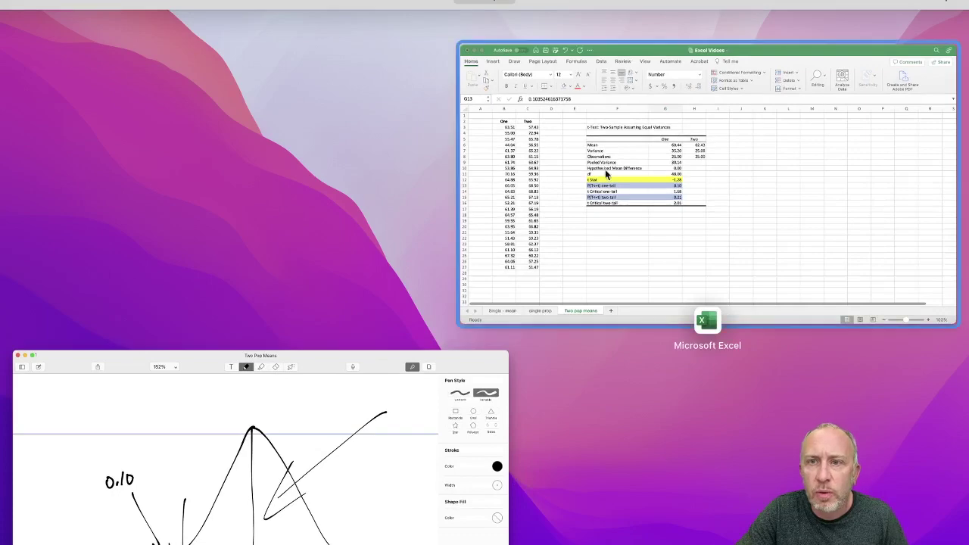
{"action": "left_click", "coordinate": [606, 174]}
{"action": "left_click", "coordinate": [428, 263]}
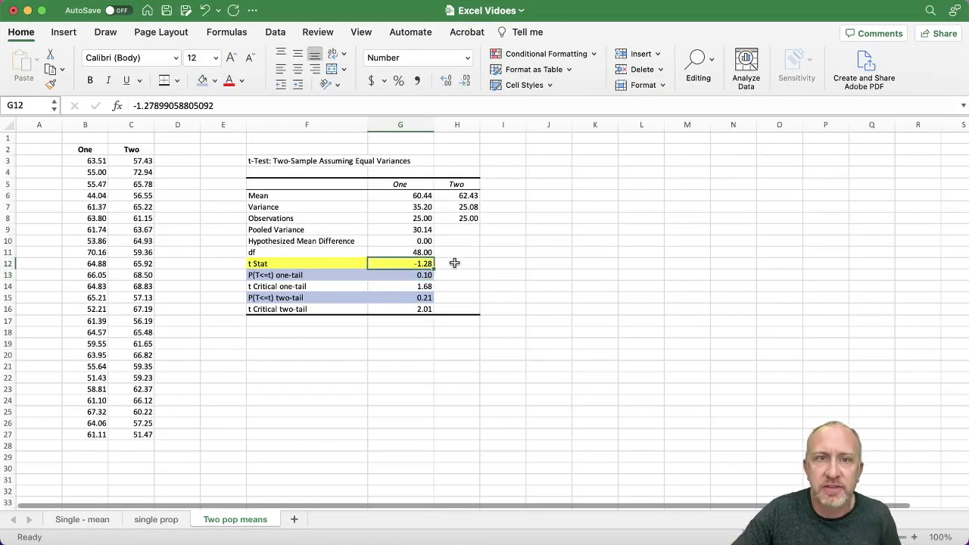
{"action": "left_click", "coordinate": [404, 275]}
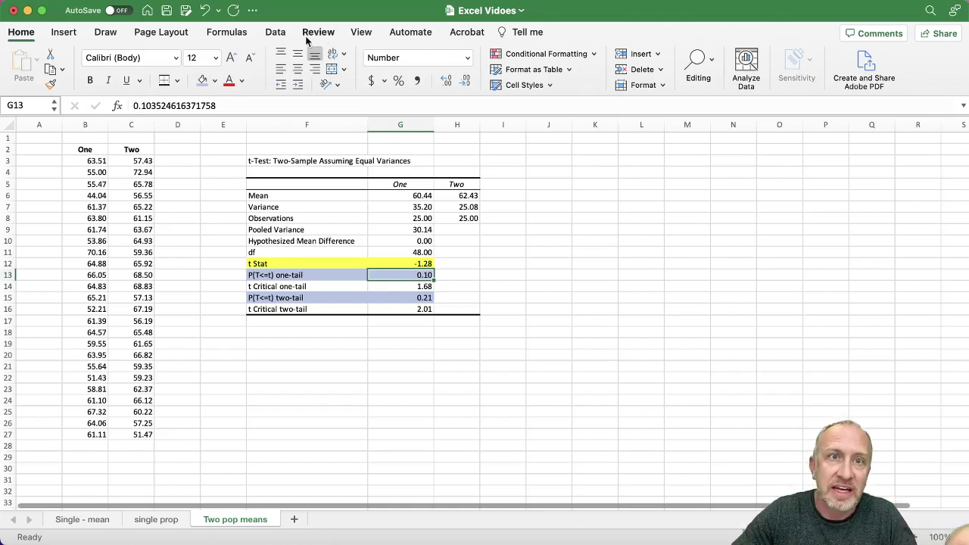
Step: Reopen the equal-variances t-test setup and swap the samples: Variable 1 Range $C$2:$C$27 and Variable 2 Range $B$2:$B$27
{"action": "left_click", "coordinate": [277, 34]}
{"action": "left_click", "coordinate": [880, 81]}
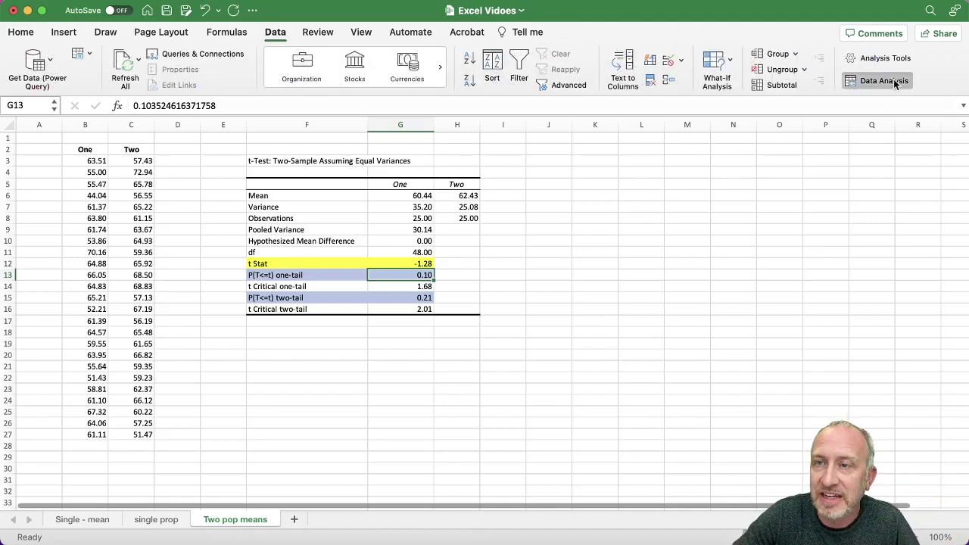
{"action": "left_click", "coordinate": [643, 160]}
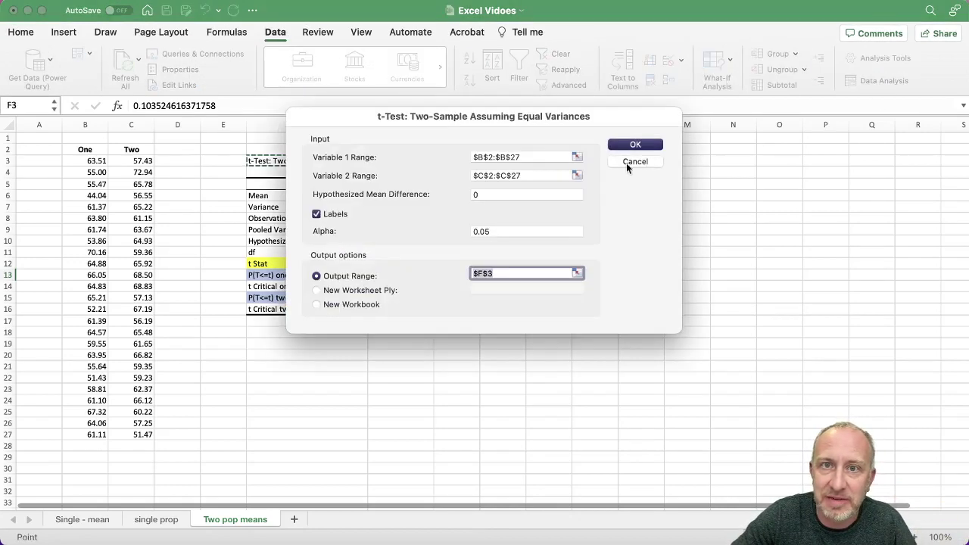
{"action": "left_click", "coordinate": [577, 156]}
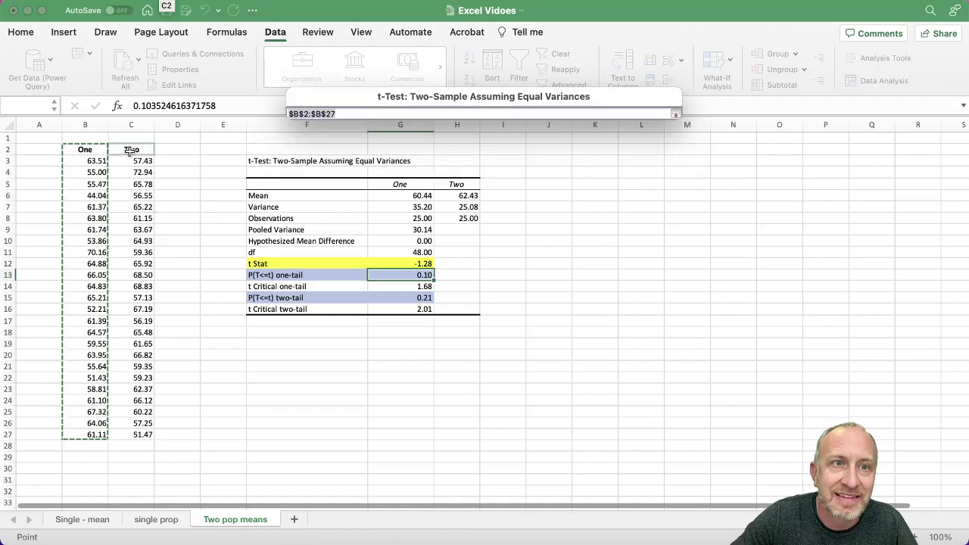
{"action": "left_click_drag", "start_coordinate": [131, 150], "coordinate": [133, 435]}
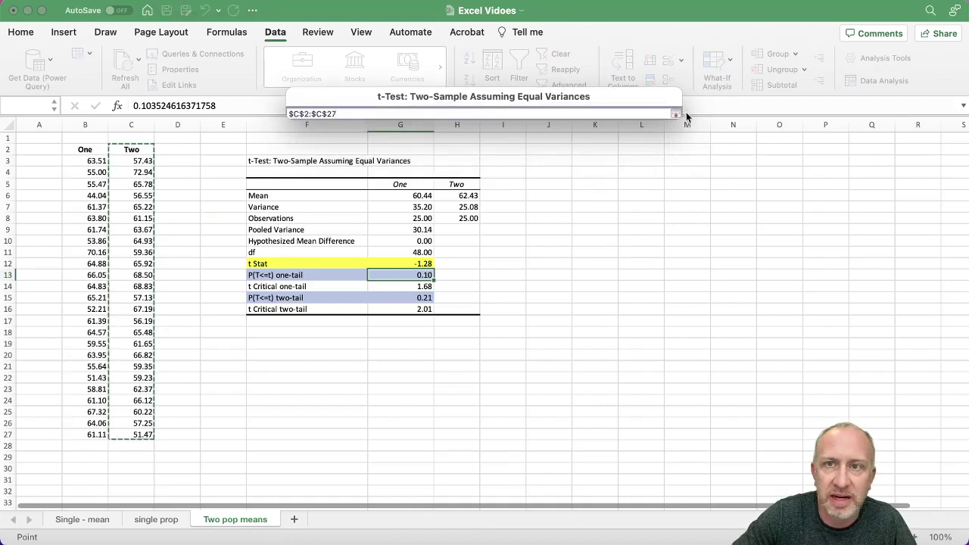
{"action": "left_click", "coordinate": [675, 115]}
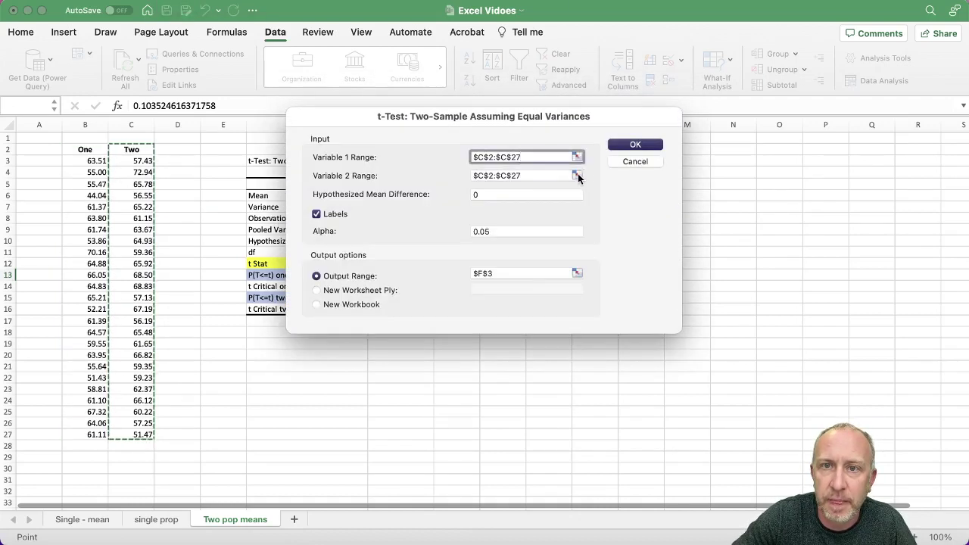
{"action": "left_click", "coordinate": [577, 173]}
{"action": "left_click_drag", "start_coordinate": [85, 149], "coordinate": [99, 434]}
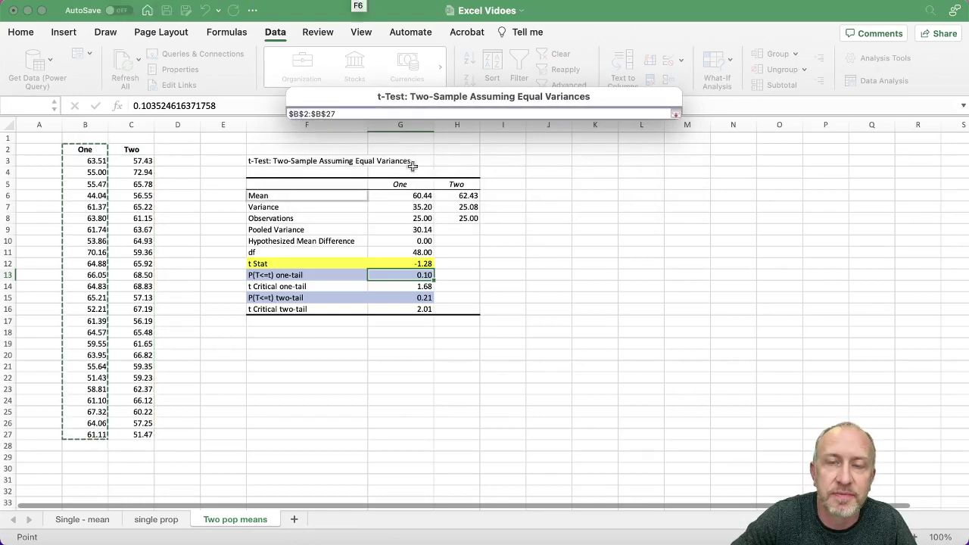
{"action": "left_click", "coordinate": [680, 114]}
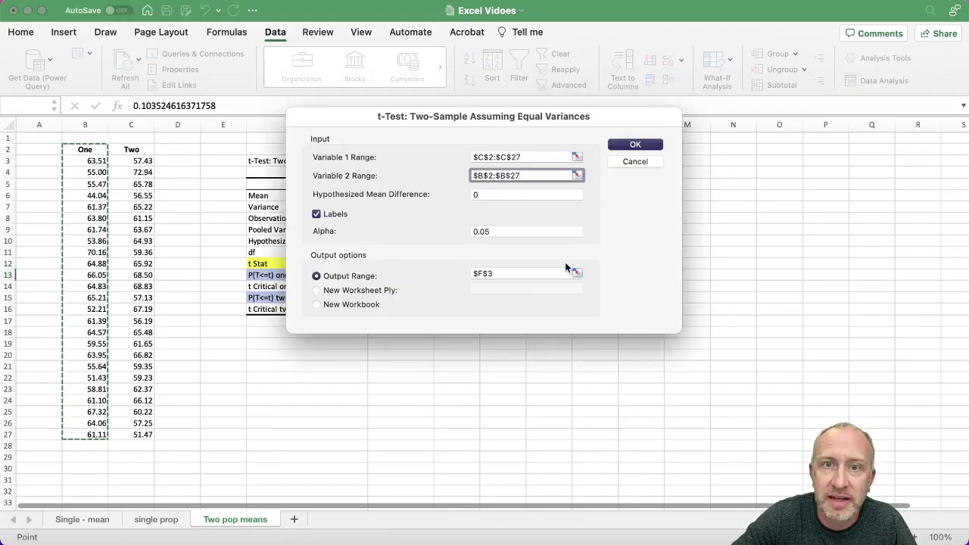
Step: Send the swapped-order t-test output to cell $J$3 and run the test
{"action": "left_click", "coordinate": [577, 273]}
{"action": "left_click", "coordinate": [549, 160]}
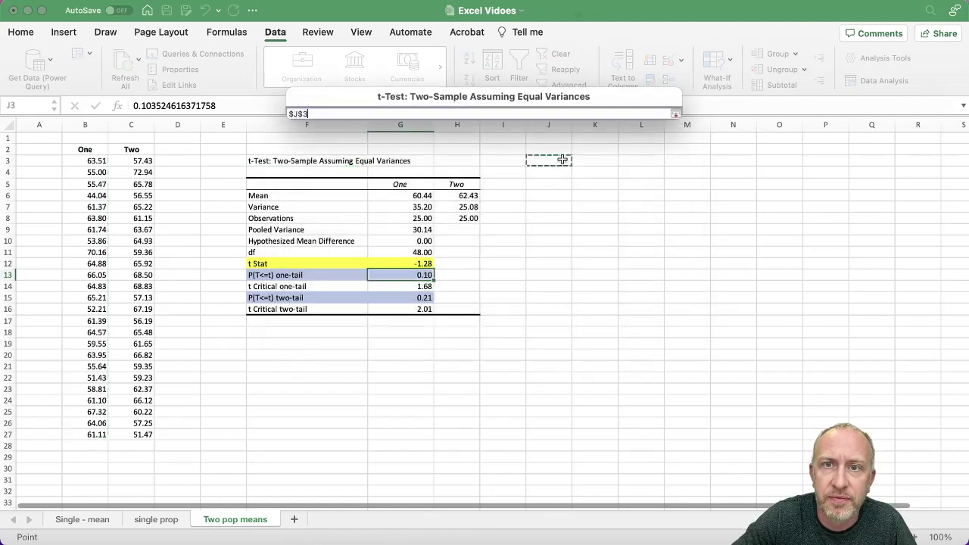
{"action": "left_click", "coordinate": [676, 115]}
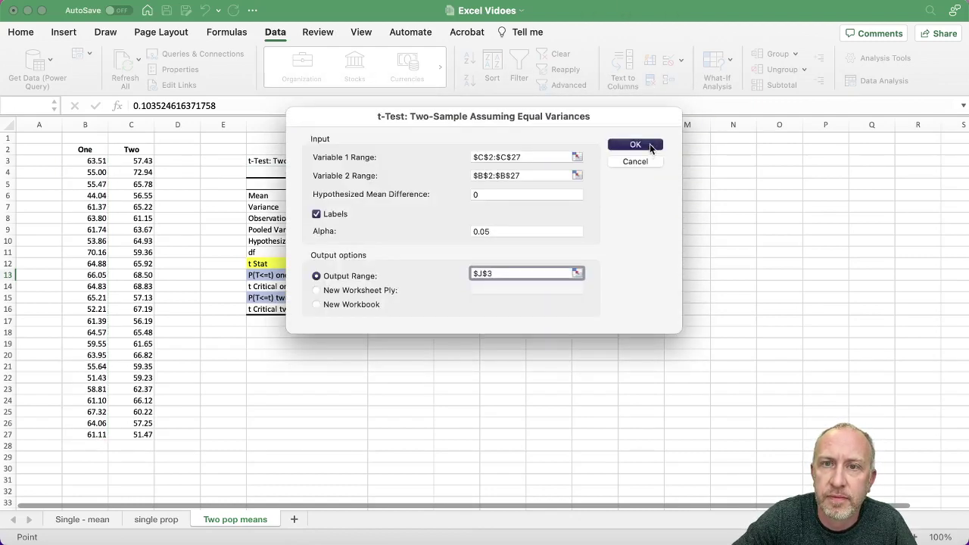
{"action": "left_click", "coordinate": [650, 144]}
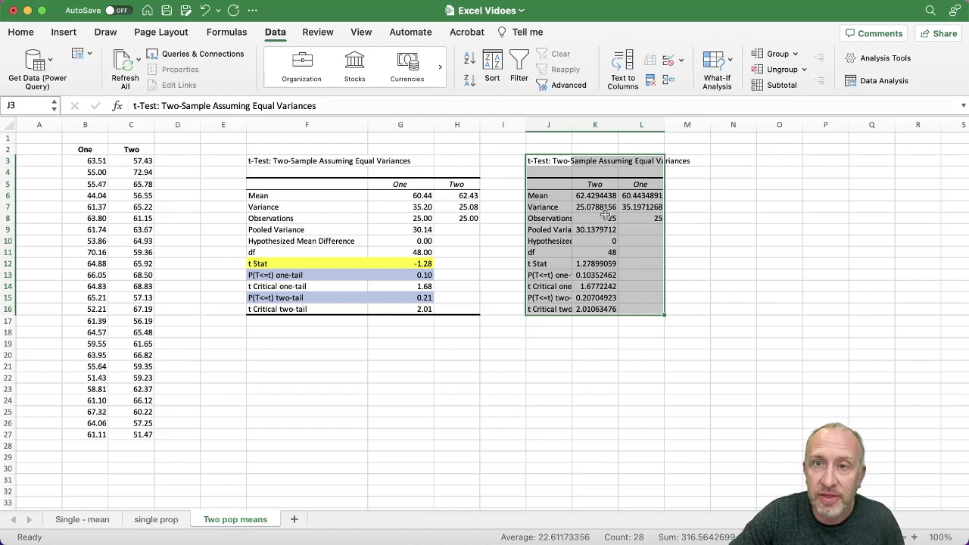
Step: Format the numeric results in K6:L16 of the swapped-order t-test to two decimal places
{"action": "left_click_drag", "start_coordinate": [598, 185], "coordinate": [642, 309]}
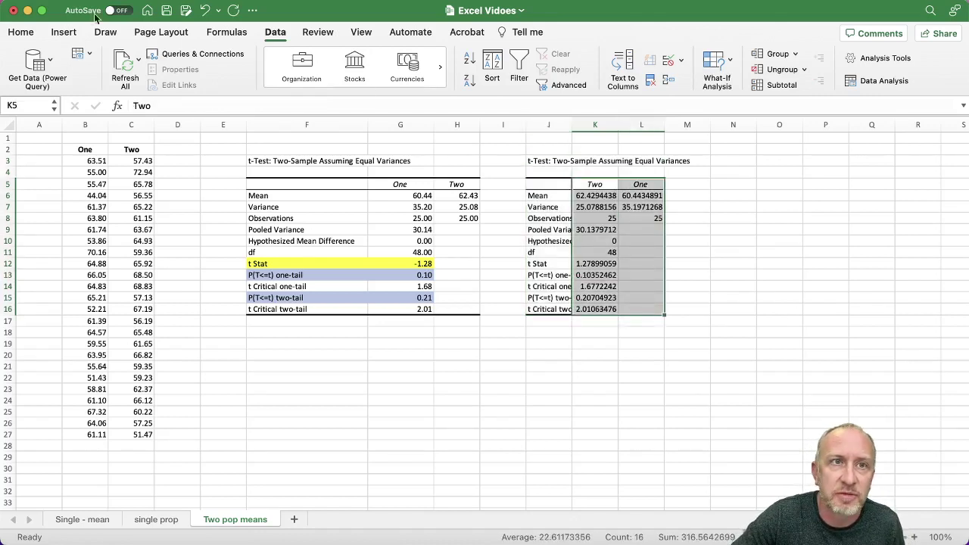
{"action": "left_click", "coordinate": [21, 32]}
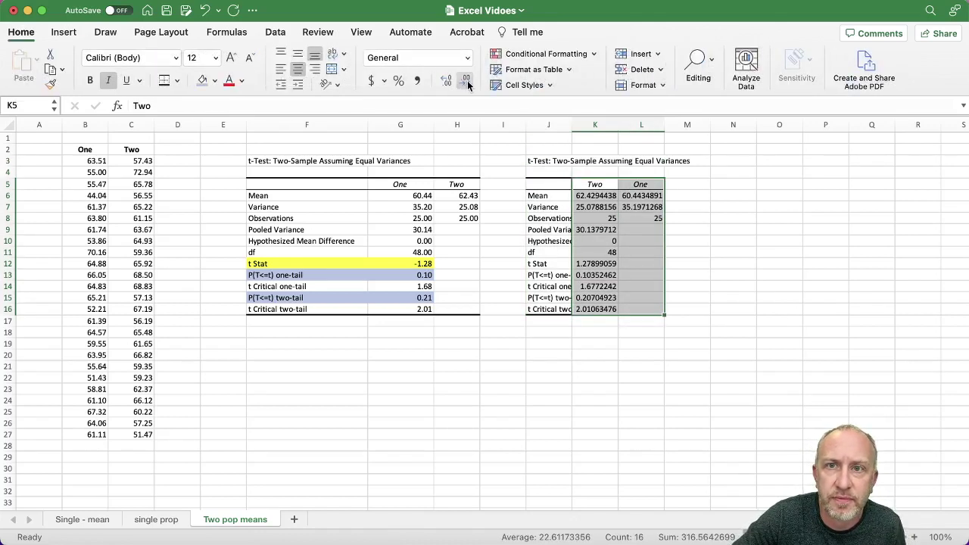
{"action": "left_click_drag", "start_coordinate": [549, 230], "coordinate": [632, 309]}
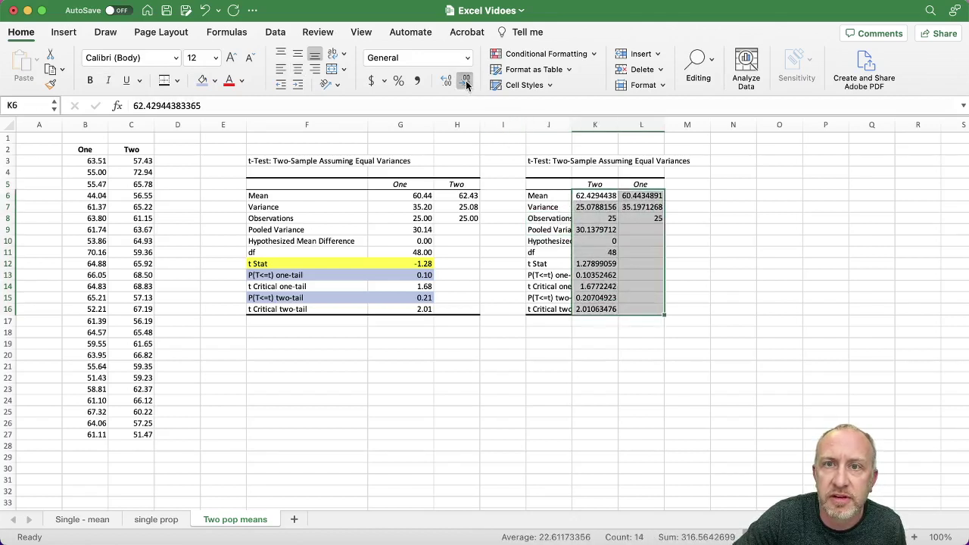
{"action": "left_click", "coordinate": [467, 81]}
{"action": "left_click", "coordinate": [467, 81]}
{"action": "left_click", "coordinate": [466, 81]}
{"action": "left_click", "coordinate": [468, 82]}
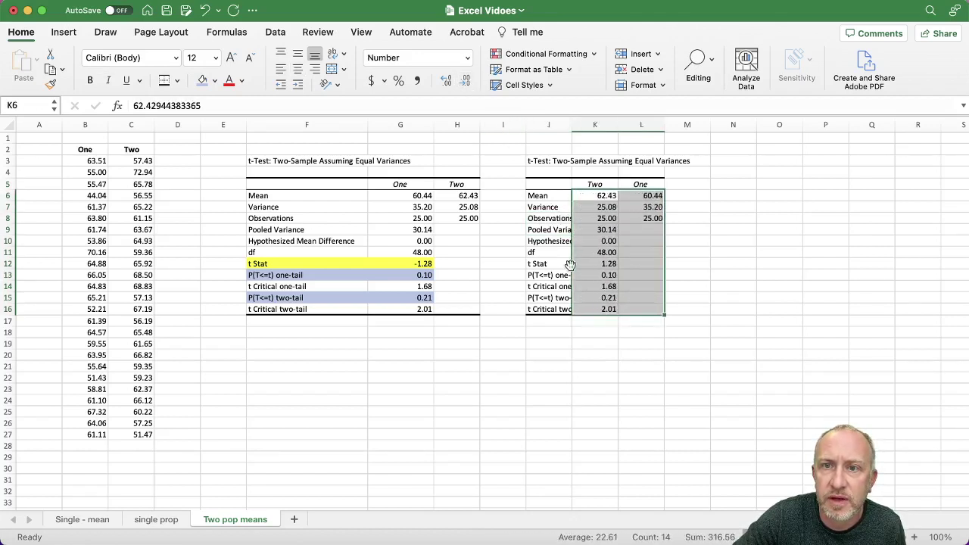
Step: Fill the second output's t Stat cells J12:K12 with yellow and its P(T<=t) one-tail cells J13:K13 with light blue
{"action": "left_click_drag", "start_coordinate": [543, 263], "coordinate": [613, 264]}
{"action": "left_click", "coordinate": [215, 81]}
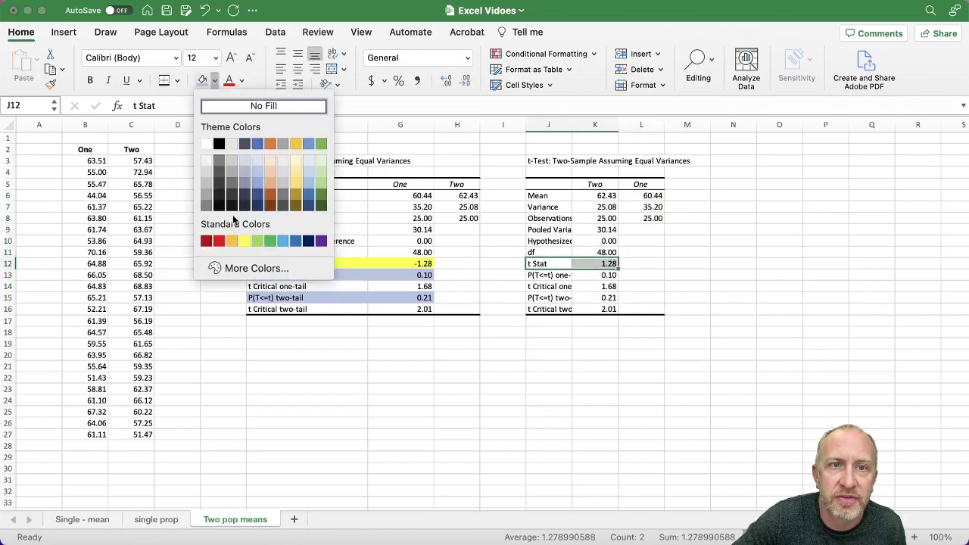
{"action": "left_click", "coordinate": [244, 242]}
{"action": "left_click_drag", "start_coordinate": [566, 275], "coordinate": [587, 275]}
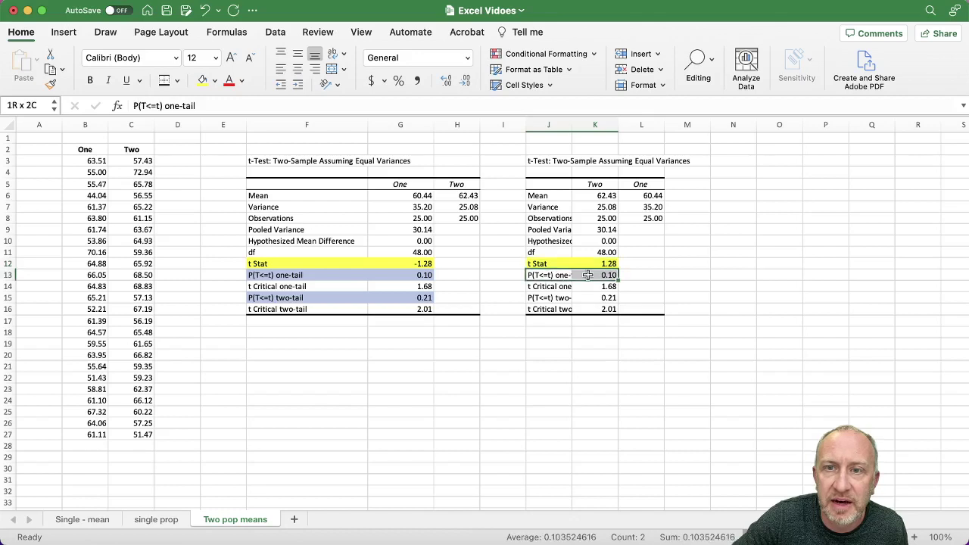
{"action": "left_click", "coordinate": [216, 81]}
{"action": "left_click", "coordinate": [260, 173]}
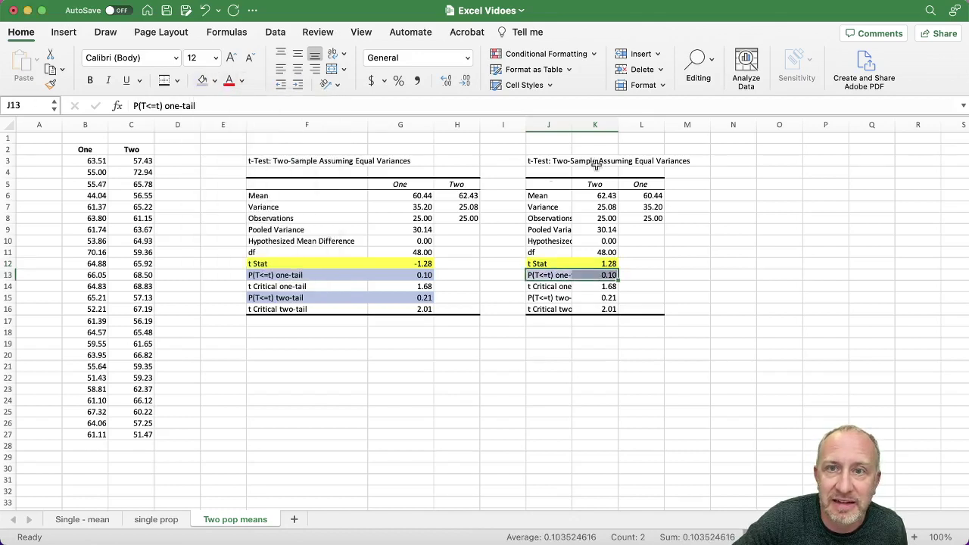
Step: Autofit column J to its labels and fill the P(T<=t) two-tail cells J15:K15 with the same light blue
{"action": "left_click_drag", "start_coordinate": [572, 124], "coordinate": [571, 124]}
{"action": "double_click", "coordinate": [571, 124]}
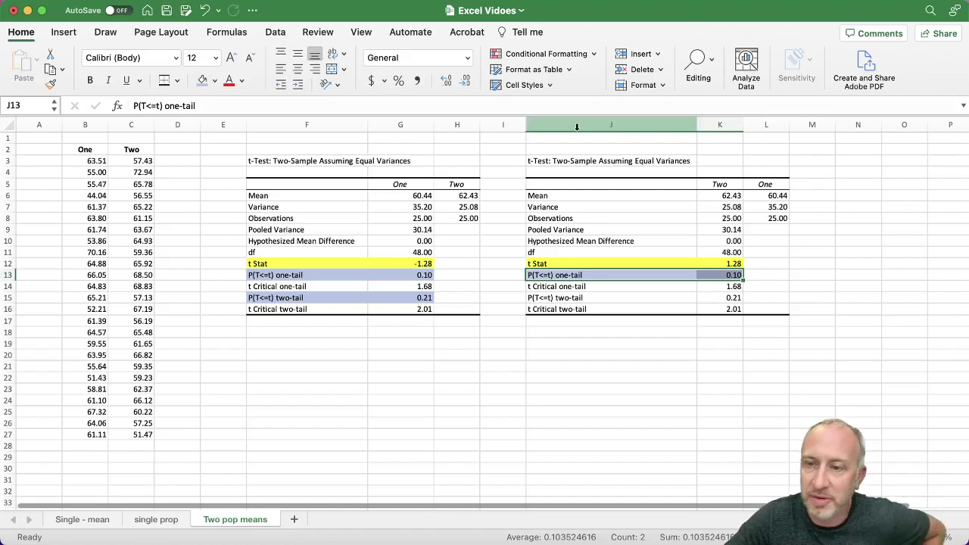
{"action": "left_click", "coordinate": [725, 277]}
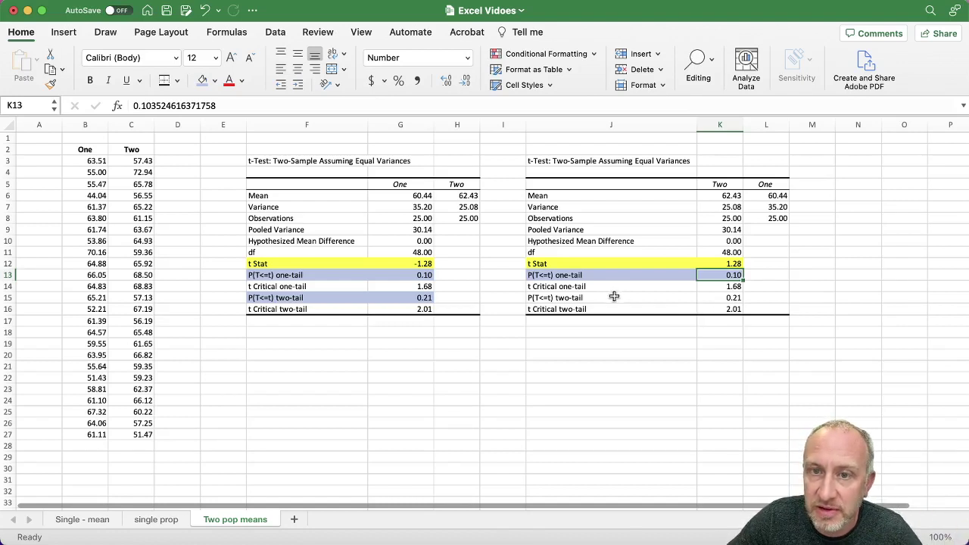
{"action": "left_click_drag", "start_coordinate": [614, 297], "coordinate": [711, 298]}
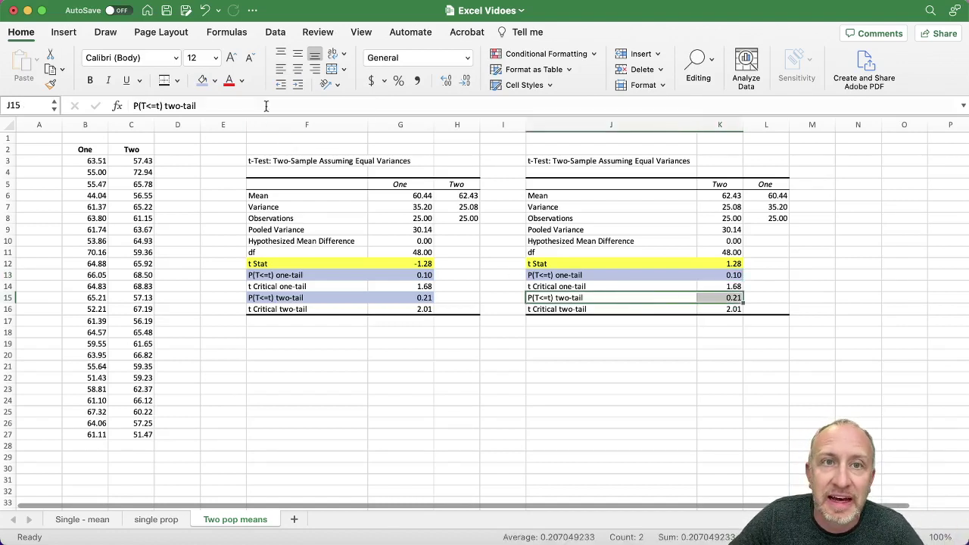
{"action": "left_click", "coordinate": [203, 81]}
{"action": "left_click", "coordinate": [461, 328]}
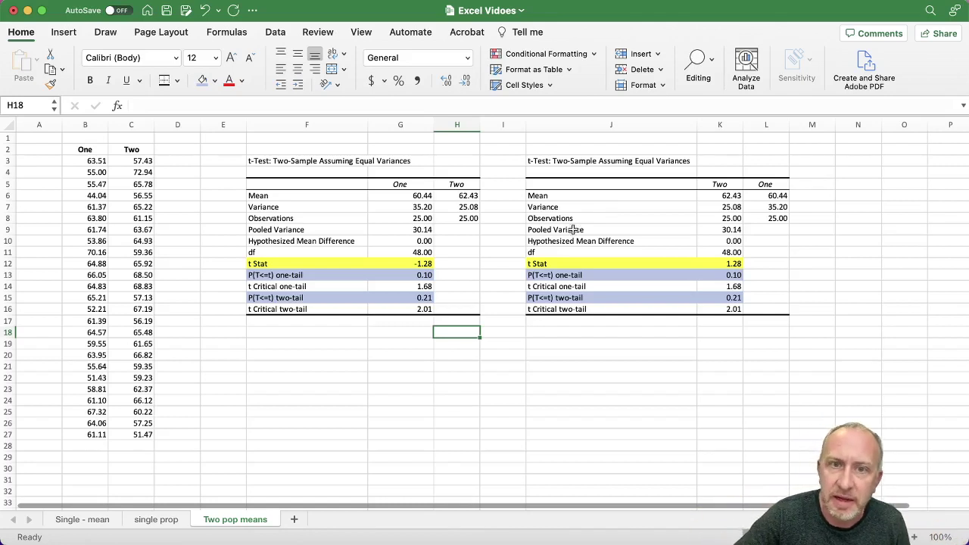
Step: Reopen the equal-variances t-test and exclude the headers: Variable 1 Range $C$3:$C$27 and Variable 2 Range $B$3:$B$27, leaving Labels on
{"action": "left_click", "coordinate": [421, 275]}
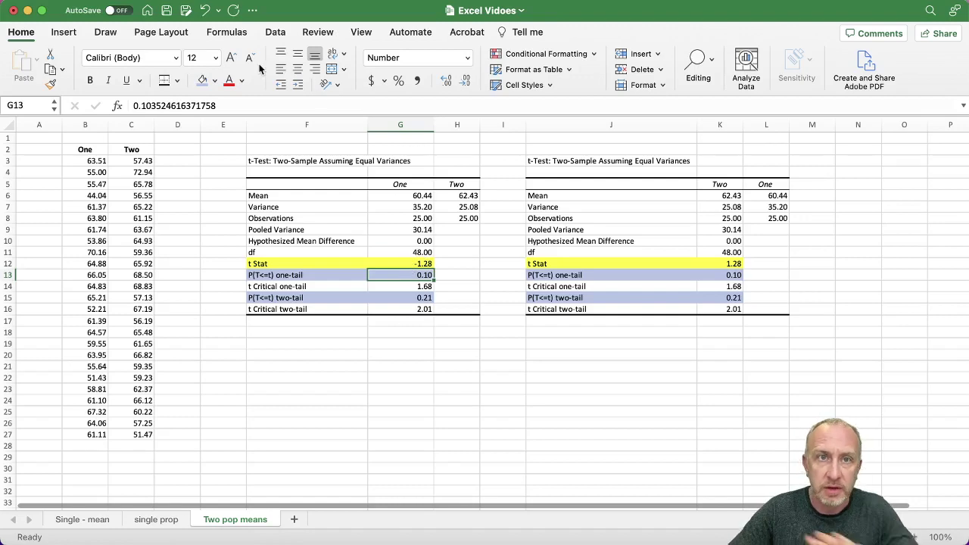
{"action": "left_click", "coordinate": [274, 32]}
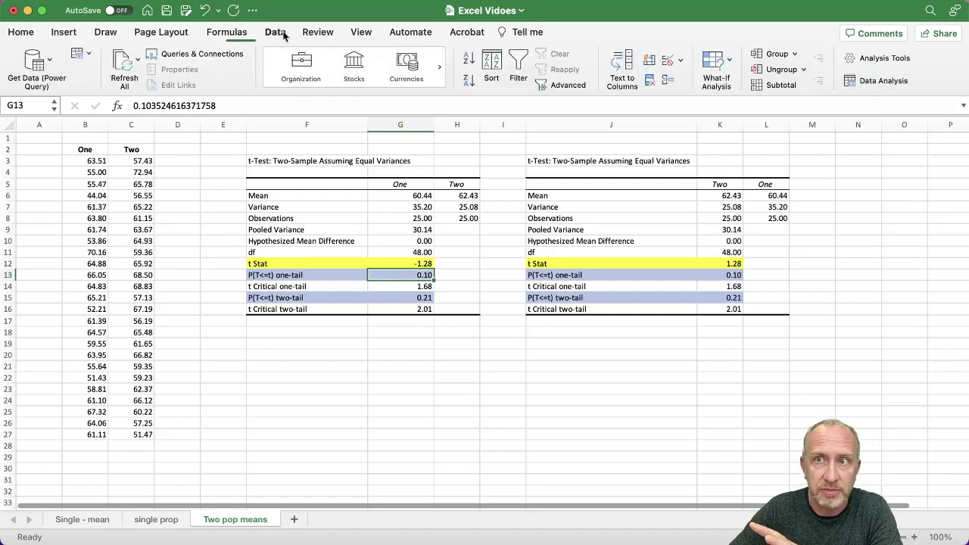
{"action": "left_click", "coordinate": [882, 58]}
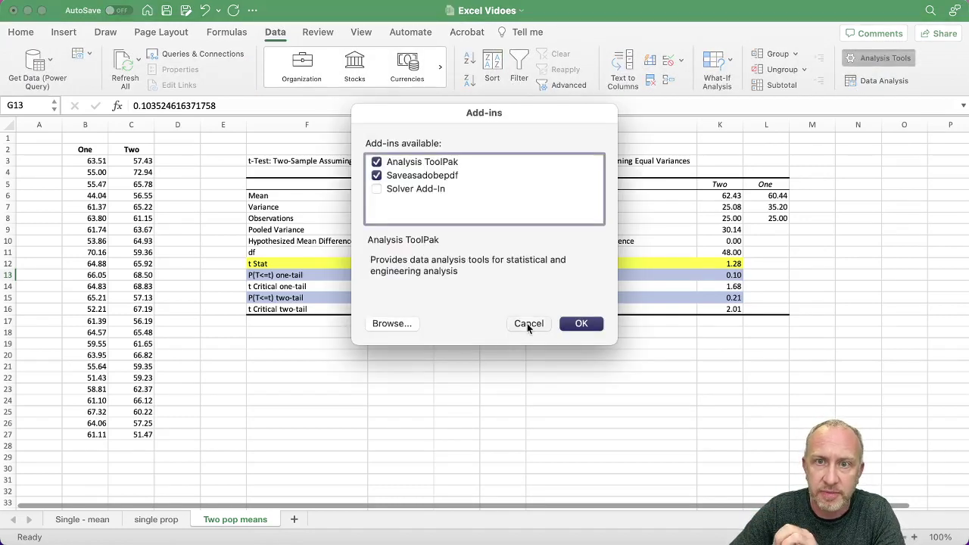
{"action": "left_click", "coordinate": [529, 324]}
{"action": "left_click", "coordinate": [883, 80]}
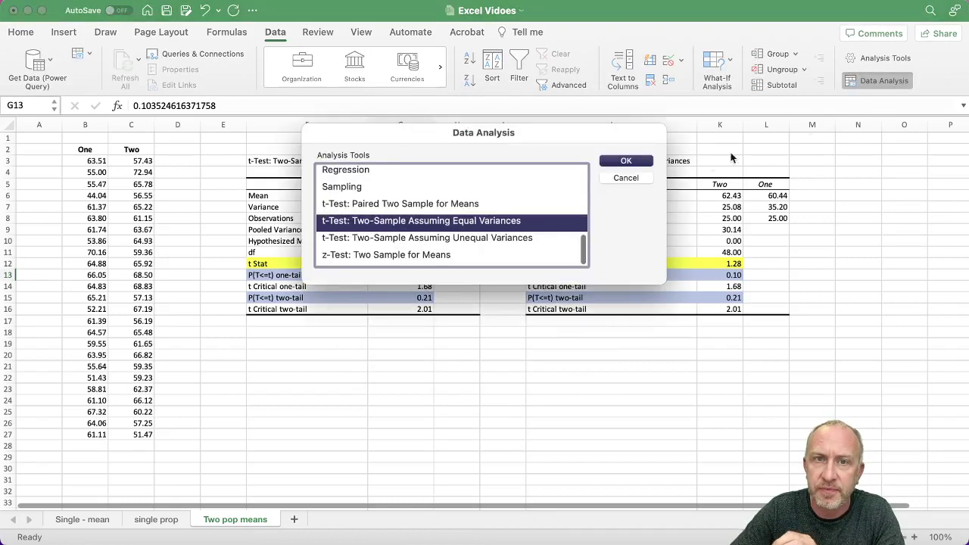
{"action": "left_click", "coordinate": [626, 161]}
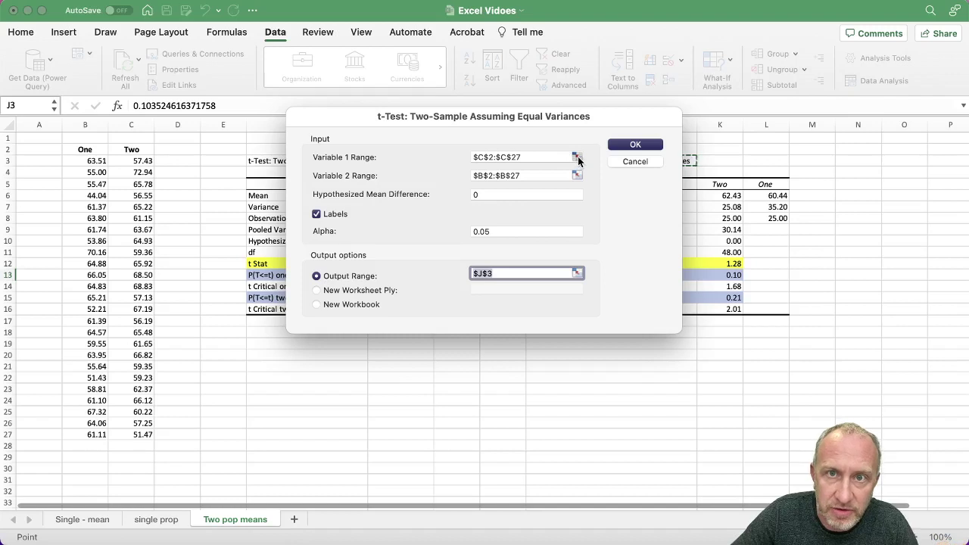
{"action": "left_click", "coordinate": [577, 158]}
{"action": "left_click_drag", "start_coordinate": [130, 161], "coordinate": [133, 435]}
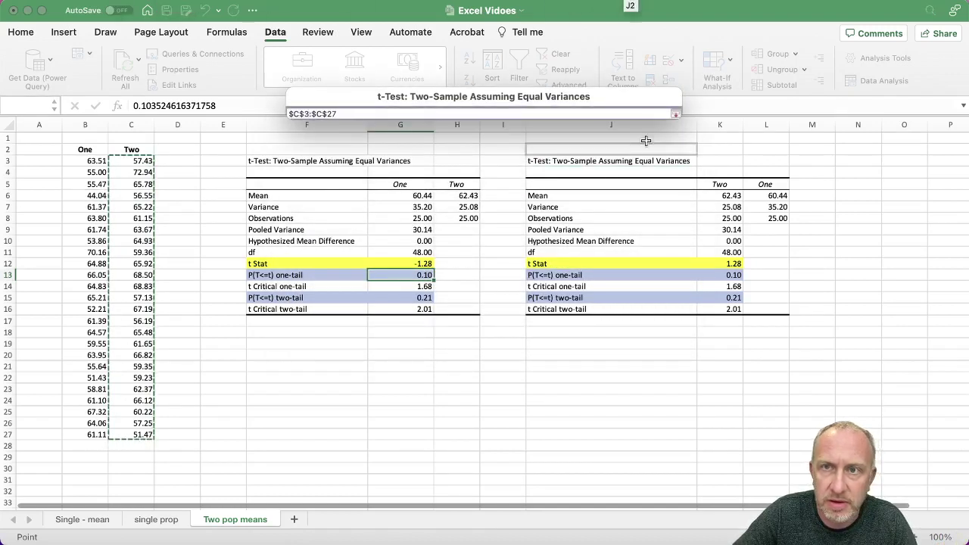
{"action": "left_click", "coordinate": [675, 113]}
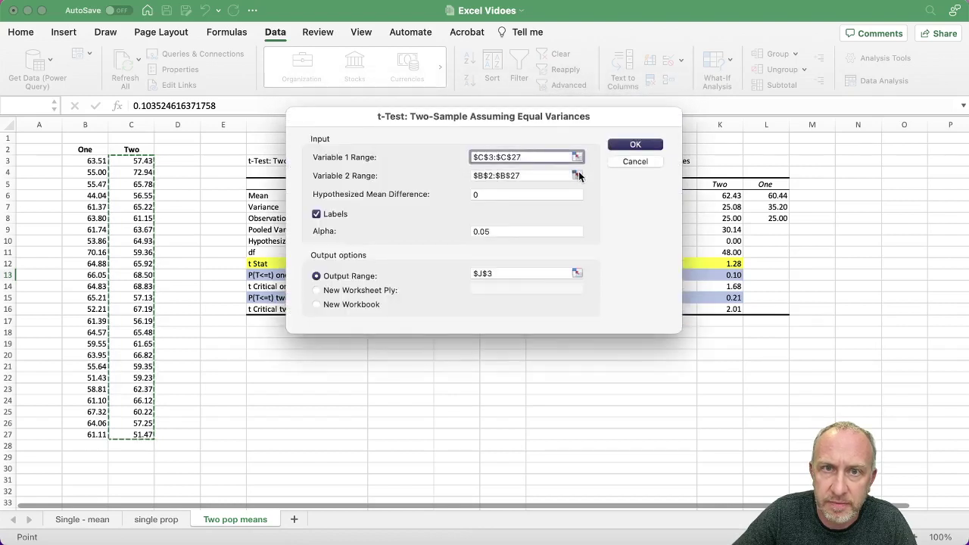
{"action": "left_click", "coordinate": [579, 175]}
{"action": "left_click_drag", "start_coordinate": [86, 162], "coordinate": [80, 435]}
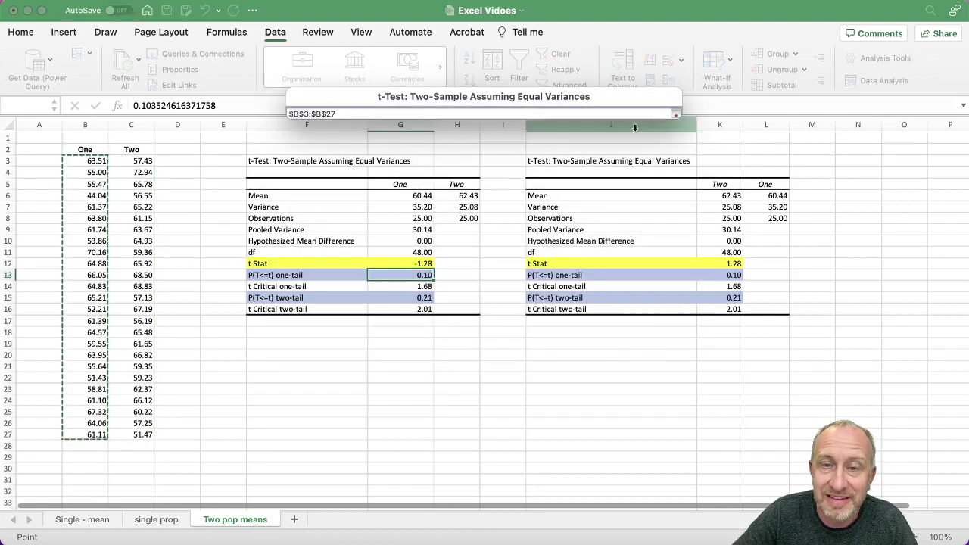
{"action": "left_click", "coordinate": [676, 114]}
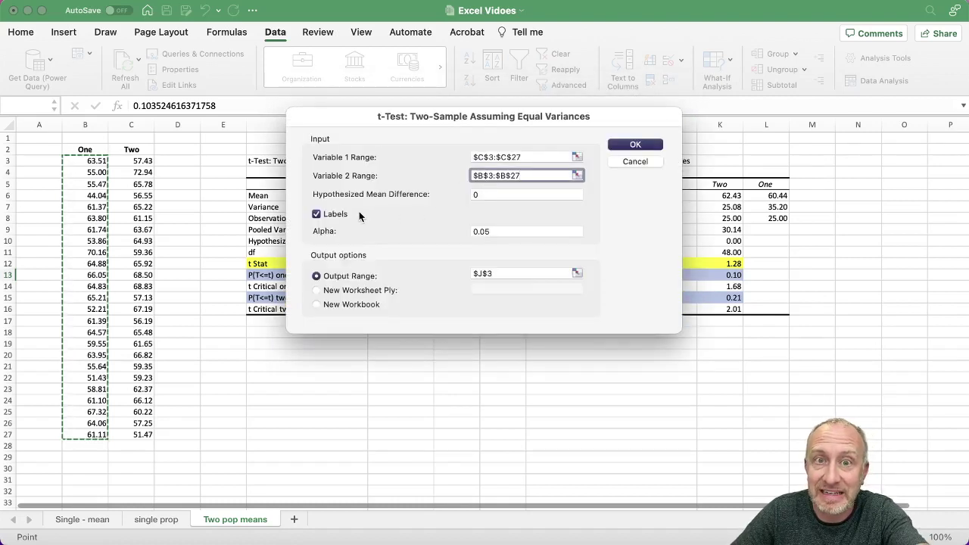
Step: Send the headerless-range t-test output to cell $J$19 and run the test
{"action": "left_click", "coordinate": [578, 273]}
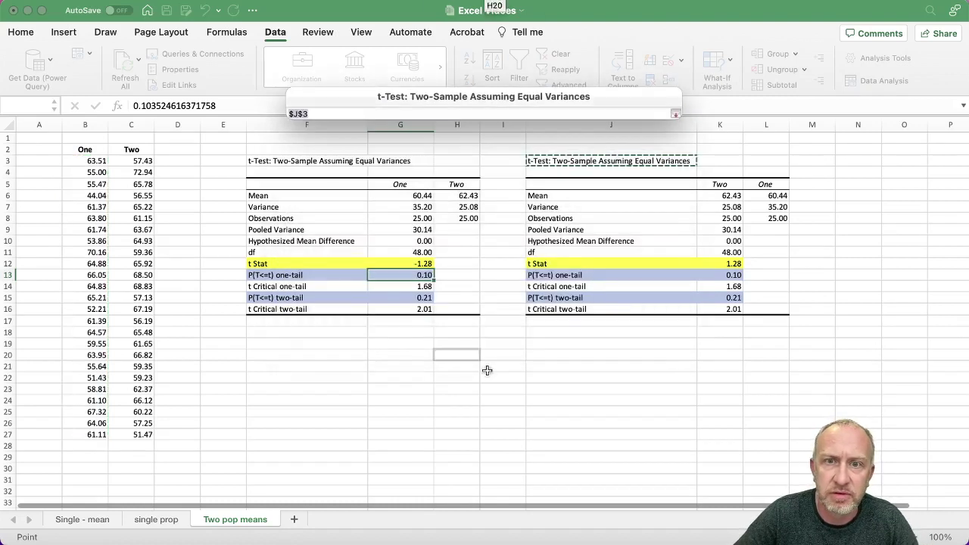
{"action": "left_click_drag", "start_coordinate": [564, 390], "coordinate": [565, 345]}
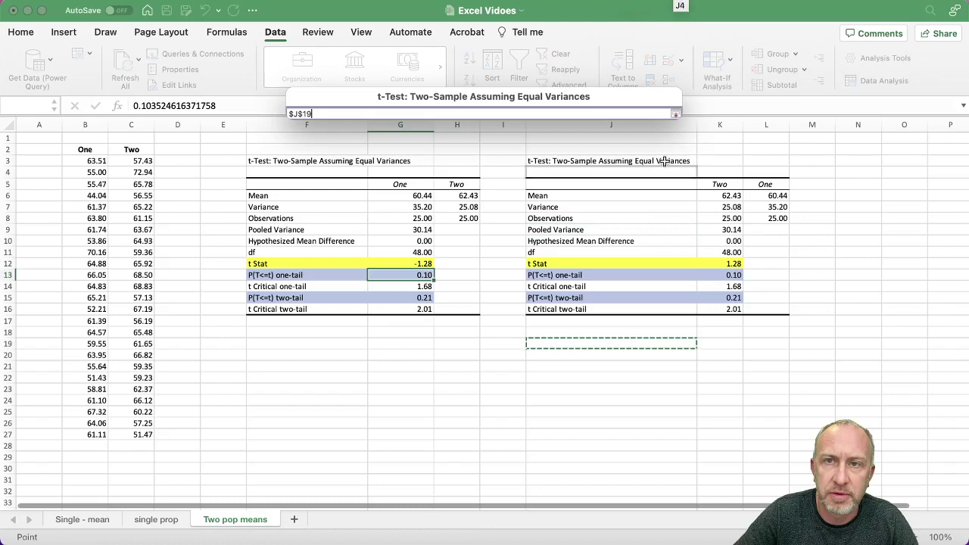
{"action": "left_click", "coordinate": [675, 114]}
{"action": "left_click", "coordinate": [651, 144]}
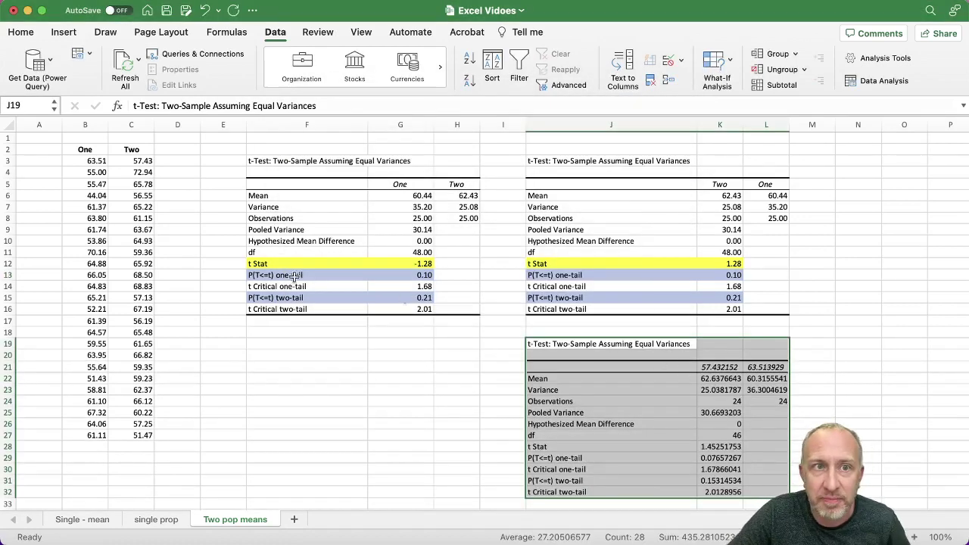
Step: Compare the new output's column headings in K21:L21 with data cells C3 and B3, and review its test results in K28:K32
{"action": "left_click", "coordinate": [149, 160]}
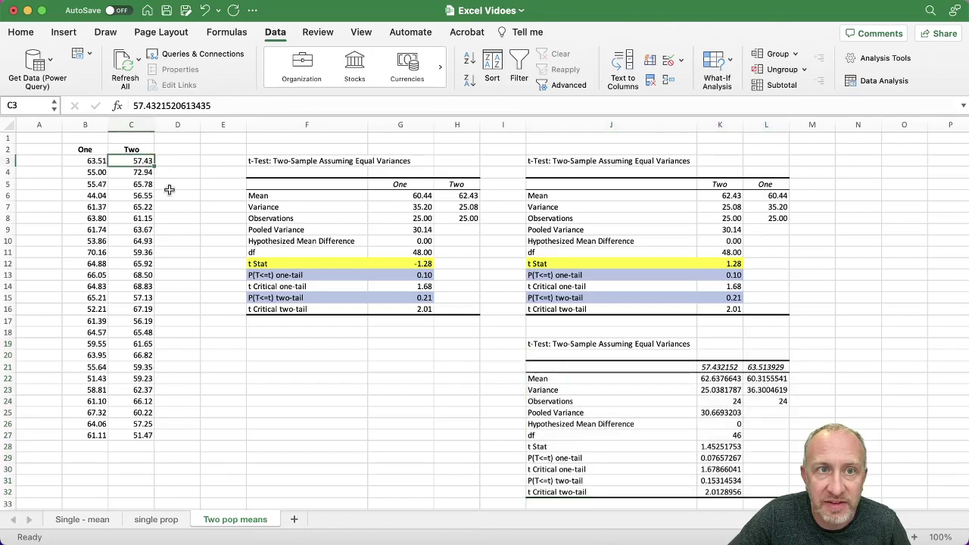
{"action": "left_click", "coordinate": [733, 368]}
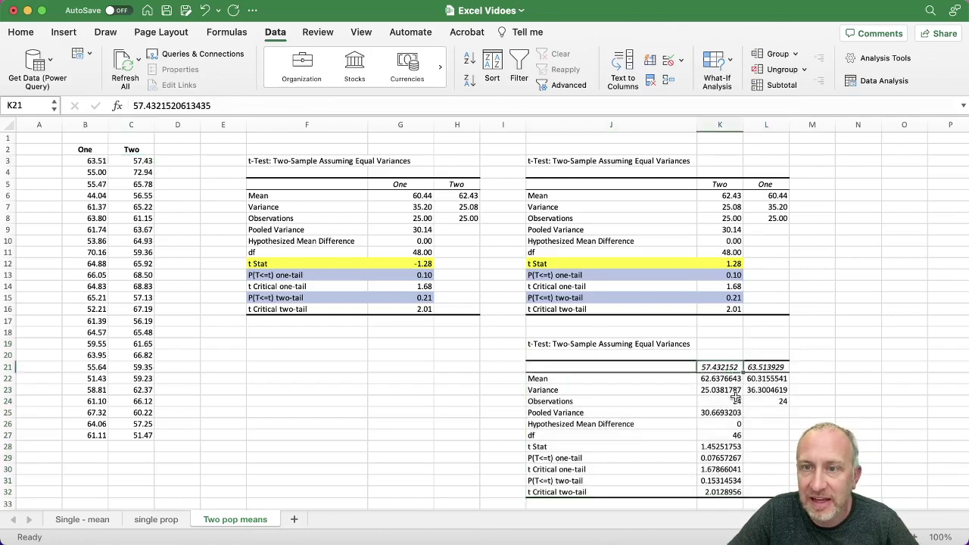
{"action": "left_click", "coordinate": [81, 161]}
{"action": "left_click", "coordinate": [766, 368]}
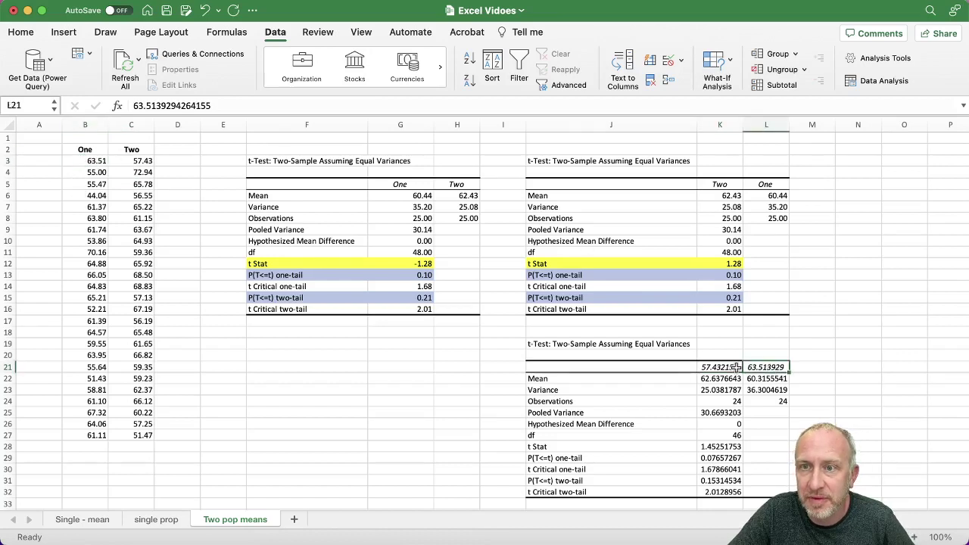
{"action": "left_click_drag", "start_coordinate": [719, 367], "coordinate": [763, 372]}
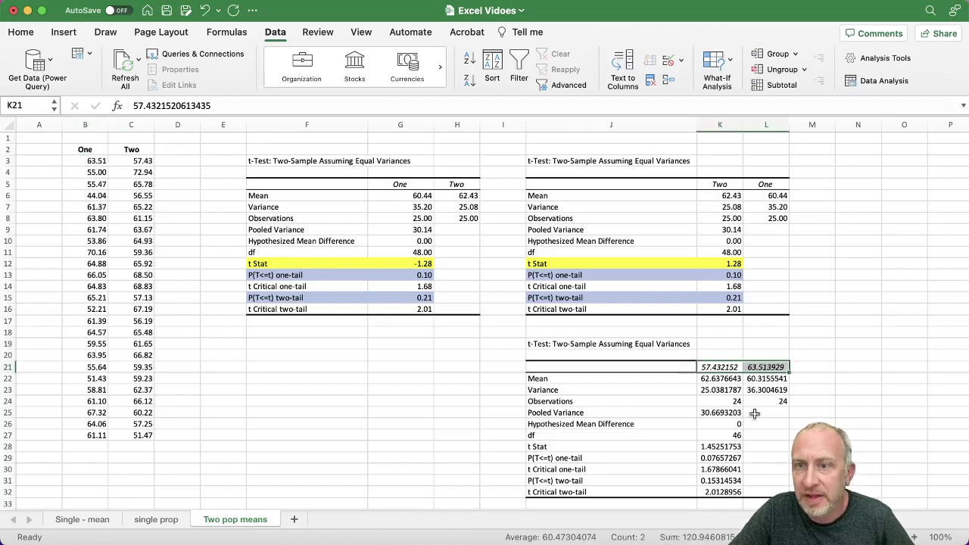
{"action": "left_click", "coordinate": [721, 458]}
{"action": "left_click_drag", "start_coordinate": [720, 446], "coordinate": [729, 492]}
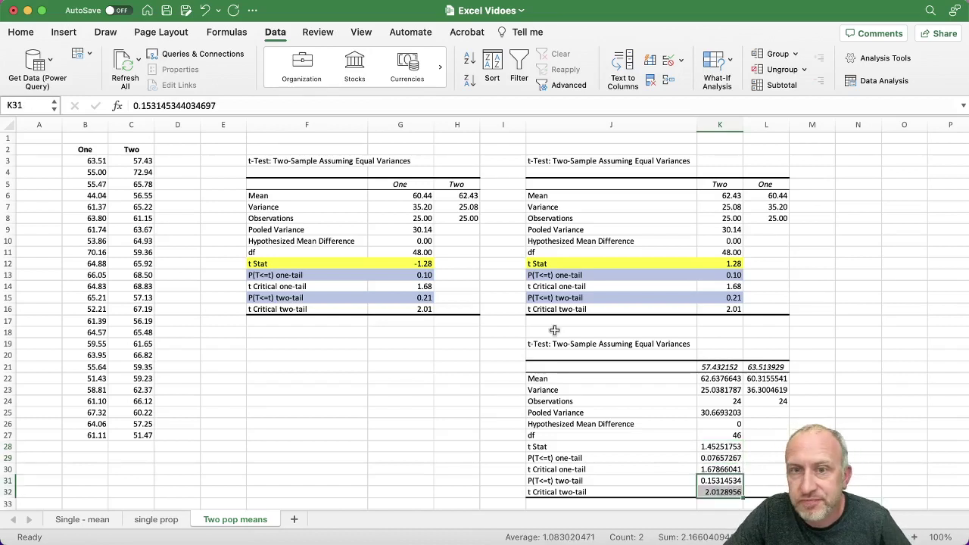
Step: Delete the third t-test output block in columns J to L from row 18 down, shifting cells up
{"action": "left_click_drag", "start_coordinate": [553, 334], "coordinate": [776, 493]}
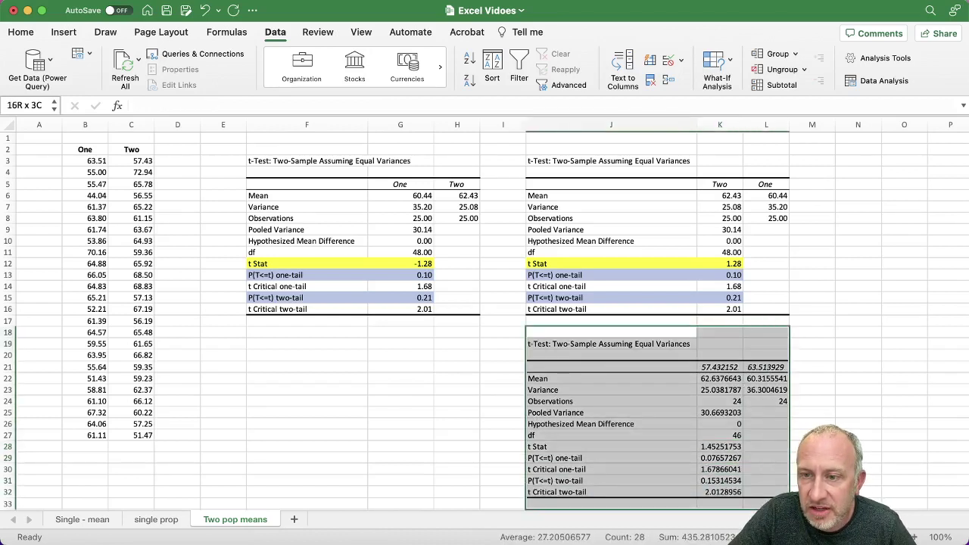
{"action": "right_click", "coordinate": [736, 457]}
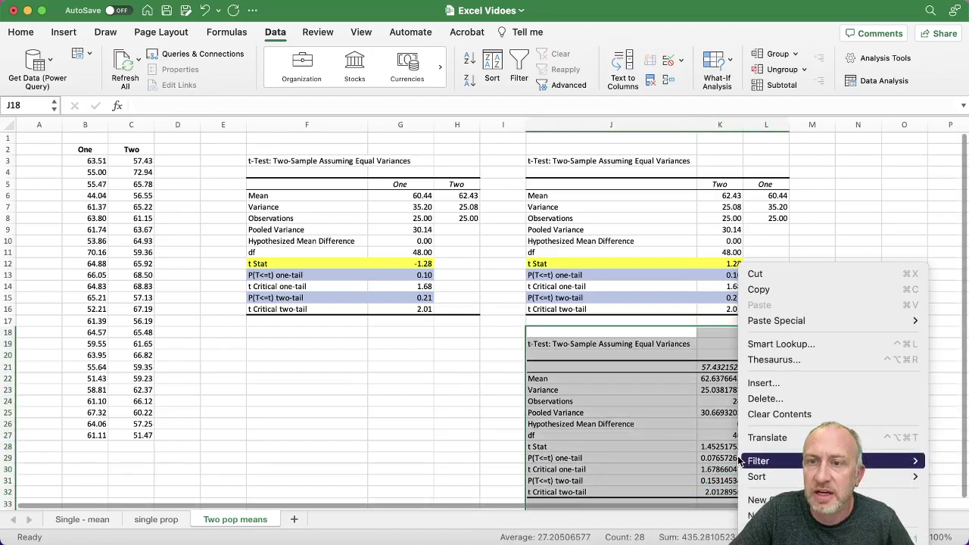
{"action": "left_click", "coordinate": [756, 399]}
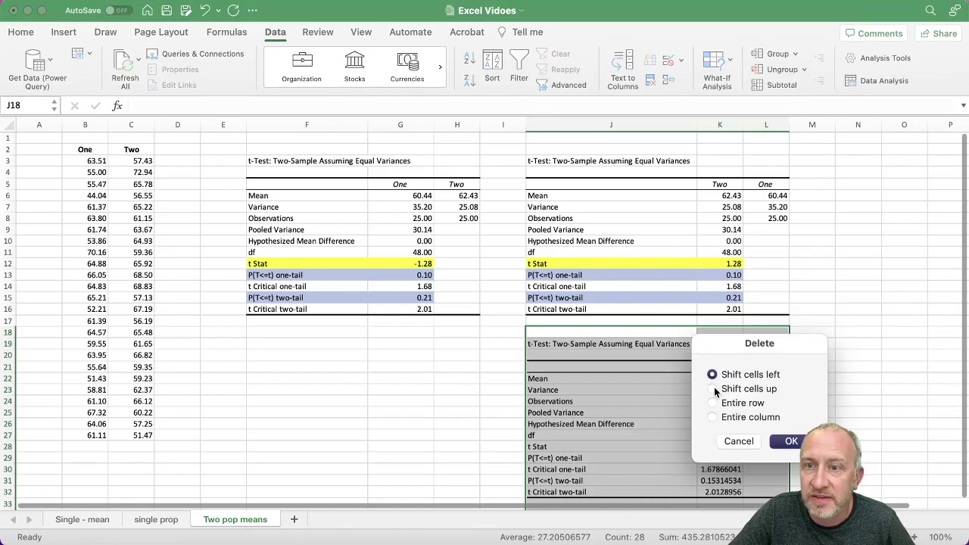
{"action": "left_click", "coordinate": [712, 388]}
{"action": "left_click", "coordinate": [785, 443]}
{"action": "left_click", "coordinate": [686, 433]}
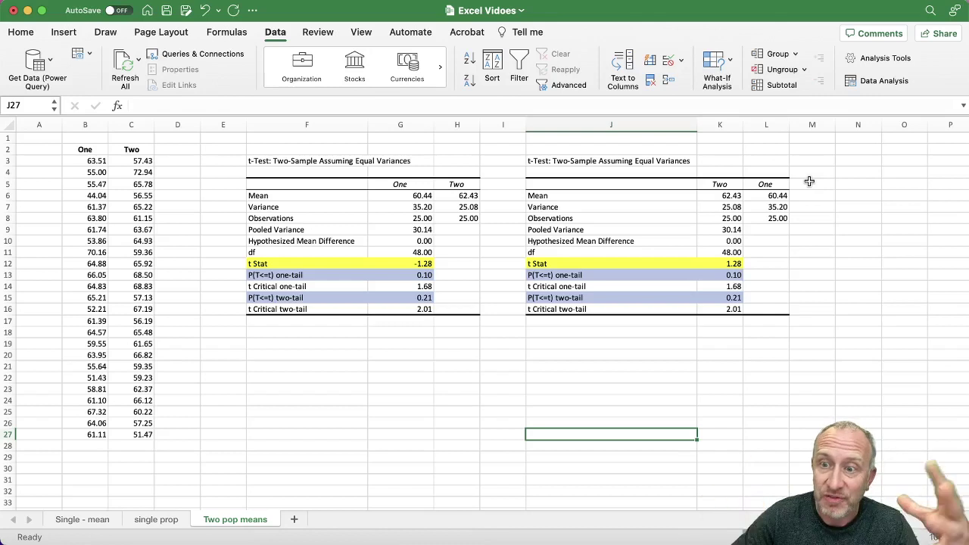
Step: Set up an unequal-variances t-test with Variable 1 Range $B$2:$B$27, Variable 2 Range $C$2:$C$27, hypothesized mean difference 0 and Labels on
{"action": "left_click", "coordinate": [893, 80]}
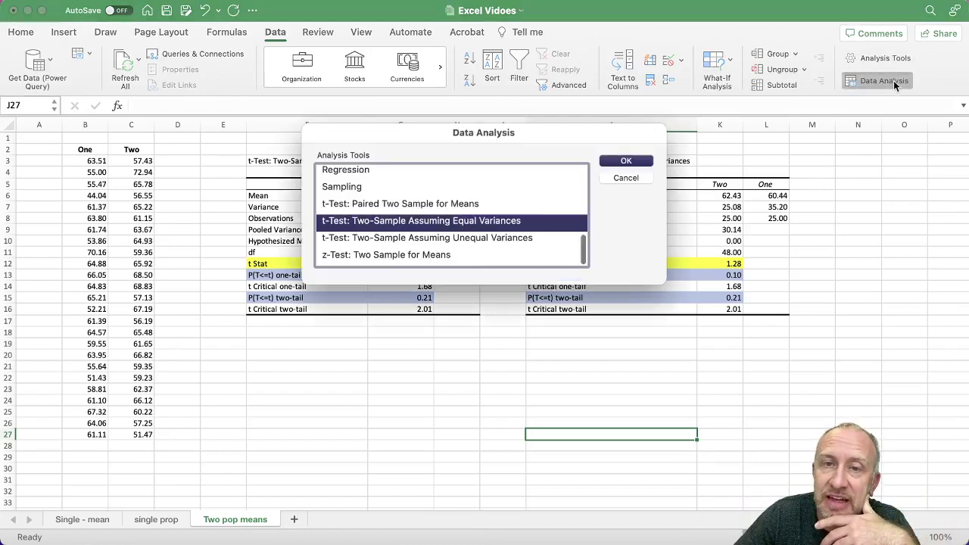
{"action": "left_click", "coordinate": [467, 241]}
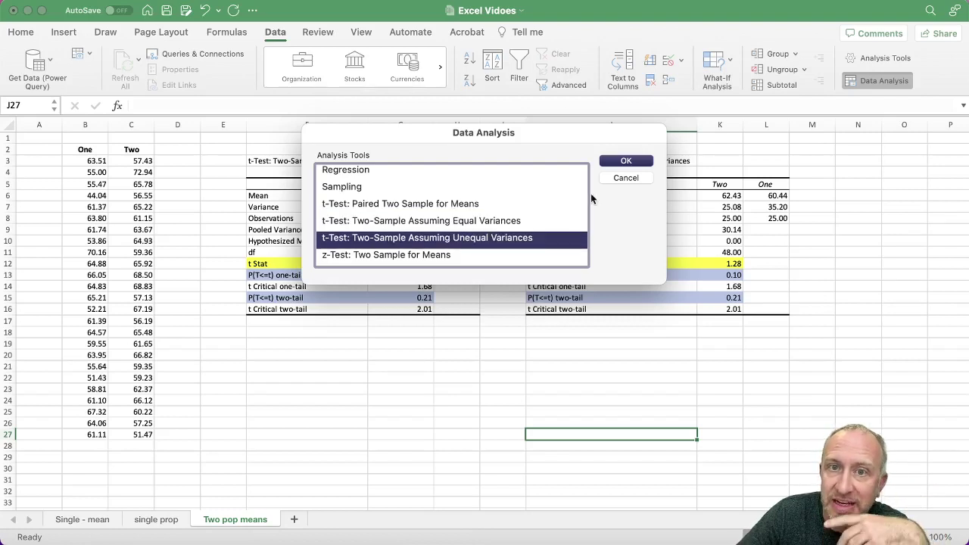
{"action": "left_click", "coordinate": [619, 160]}
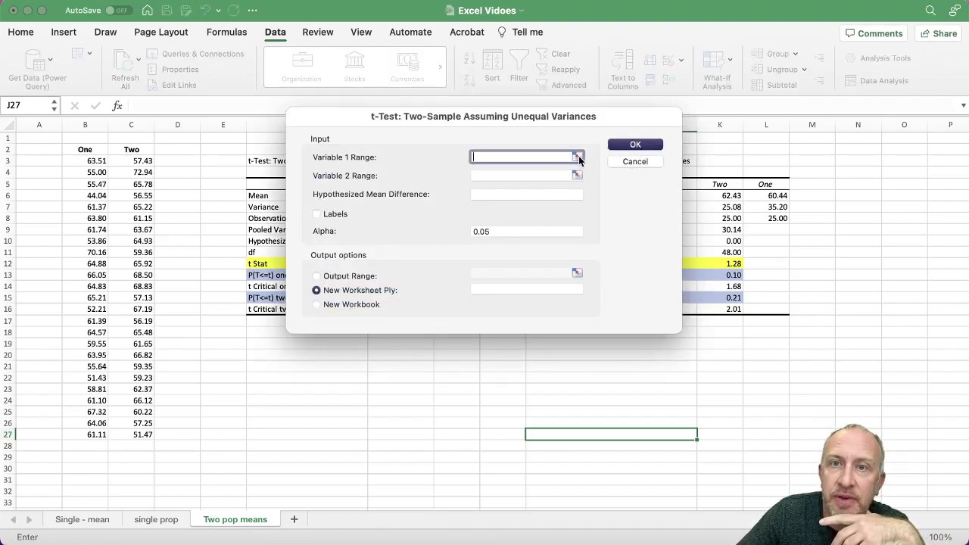
{"action": "left_click", "coordinate": [577, 156]}
{"action": "left_click_drag", "start_coordinate": [84, 151], "coordinate": [83, 435]}
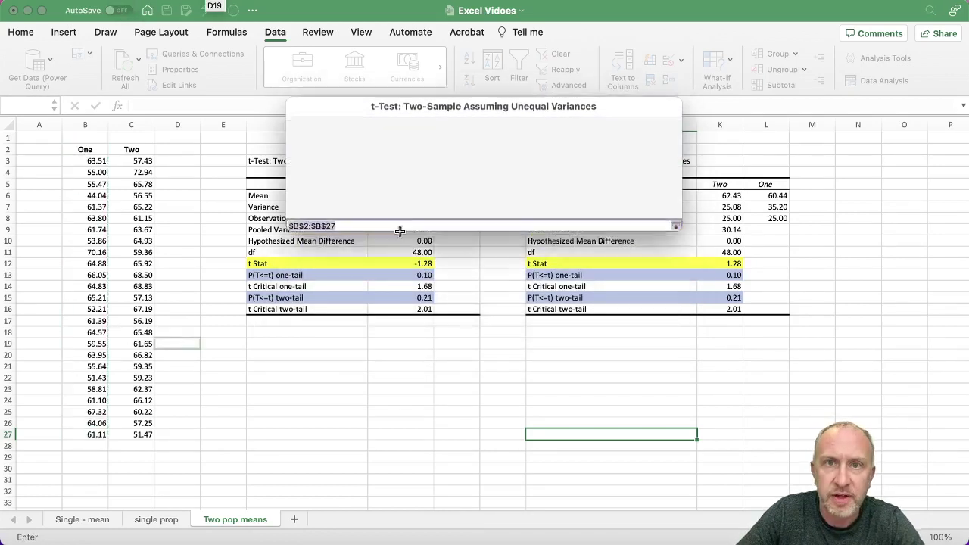
{"action": "left_click", "coordinate": [578, 175]}
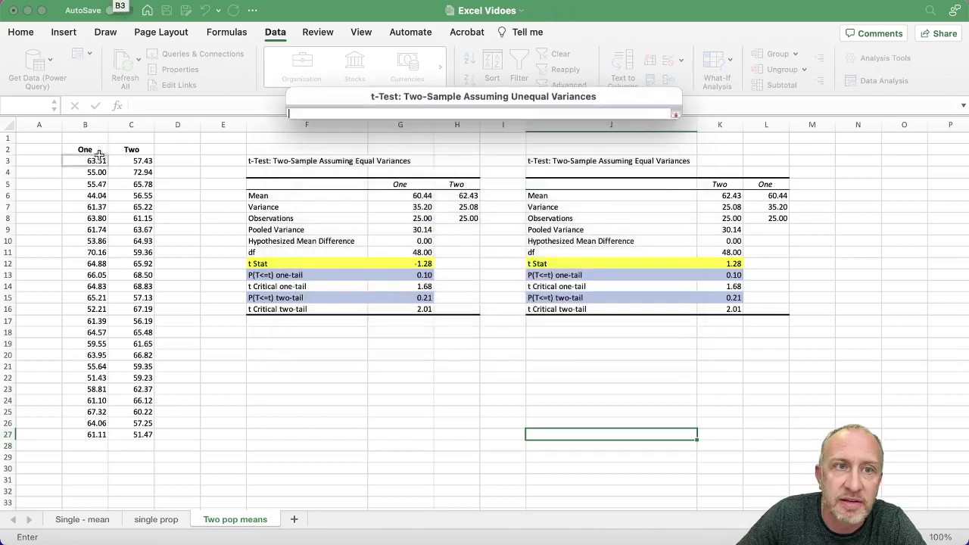
{"action": "left_click_drag", "start_coordinate": [127, 150], "coordinate": [132, 435]}
{"action": "left_click", "coordinate": [478, 195]}
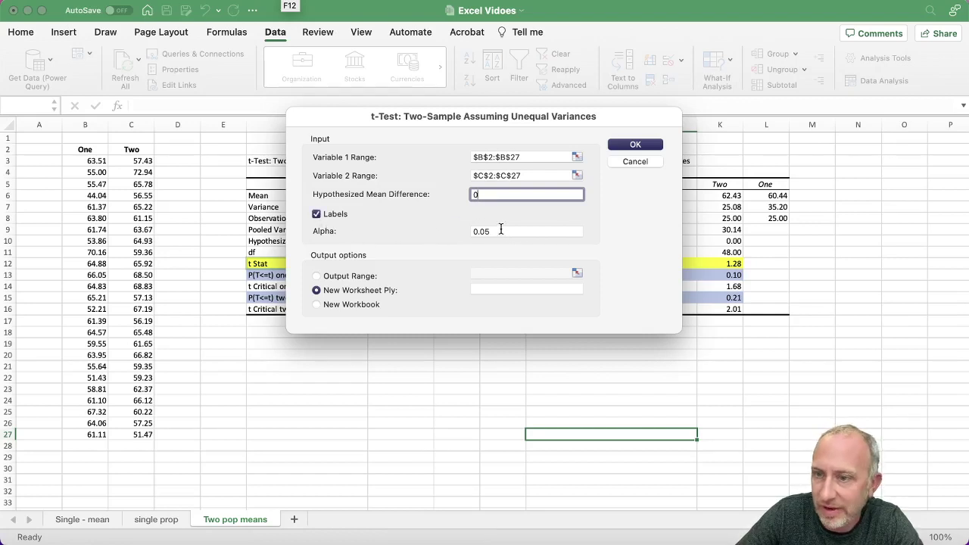
Step: Send the unequal-variances t-test output to cell $F$19 and run the test
{"action": "left_click", "coordinate": [316, 277]}
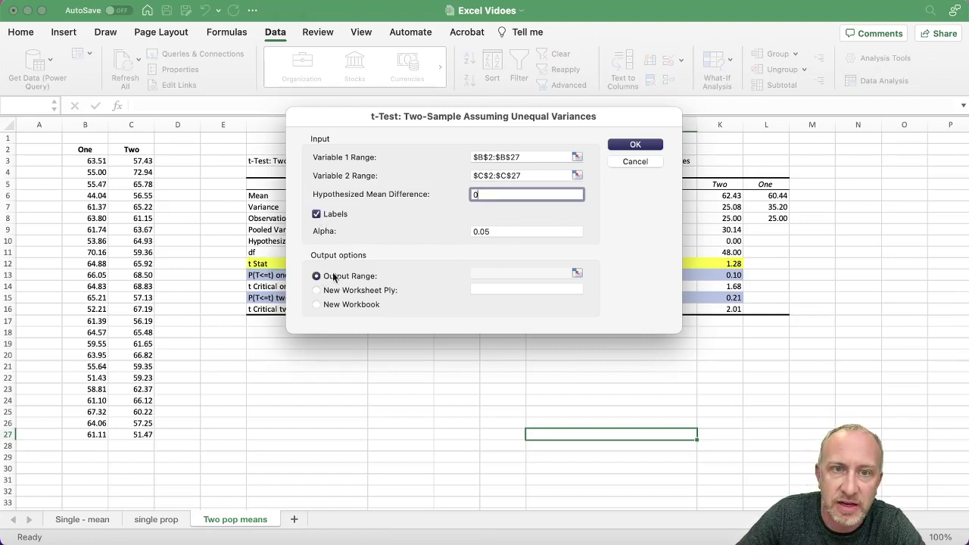
{"action": "left_click", "coordinate": [578, 274]}
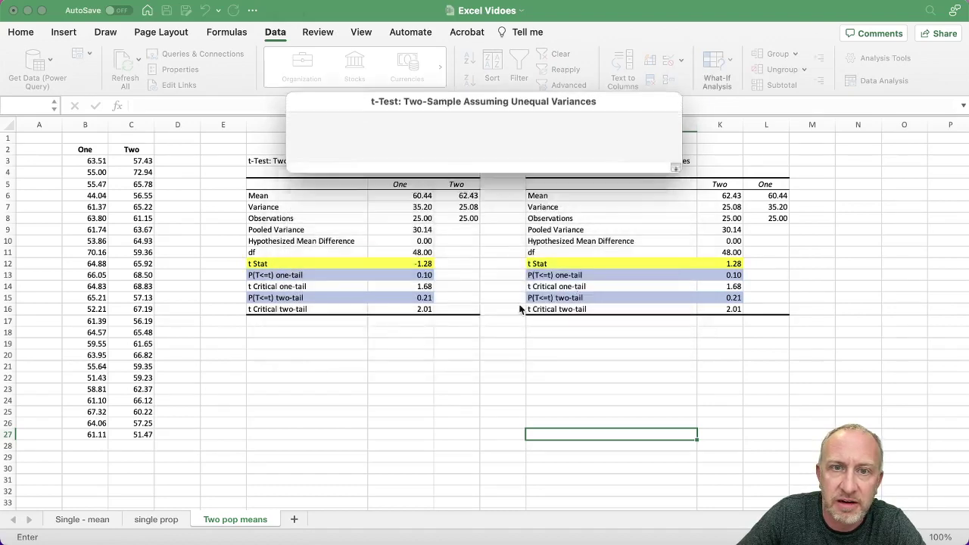
{"action": "left_click", "coordinate": [301, 344]}
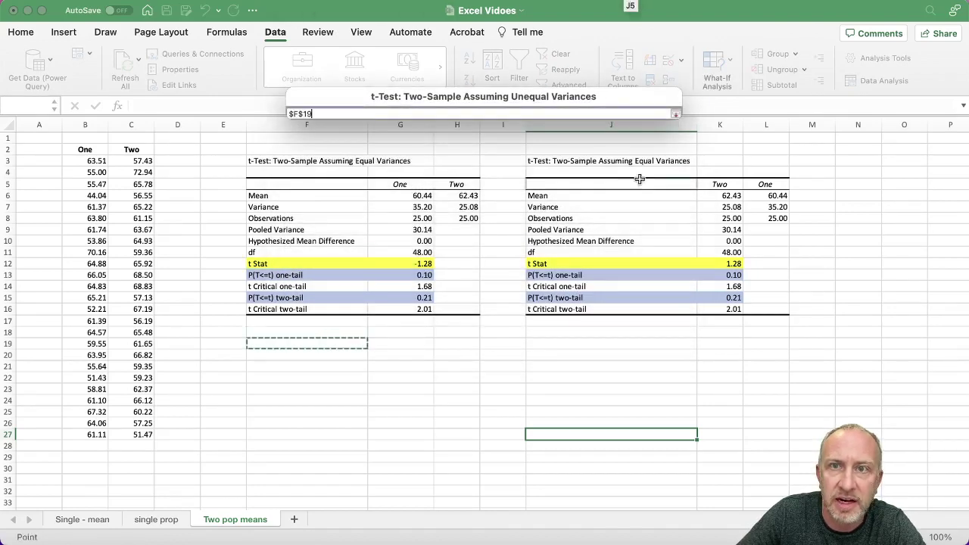
{"action": "left_click", "coordinate": [674, 114]}
{"action": "left_click", "coordinate": [635, 145]}
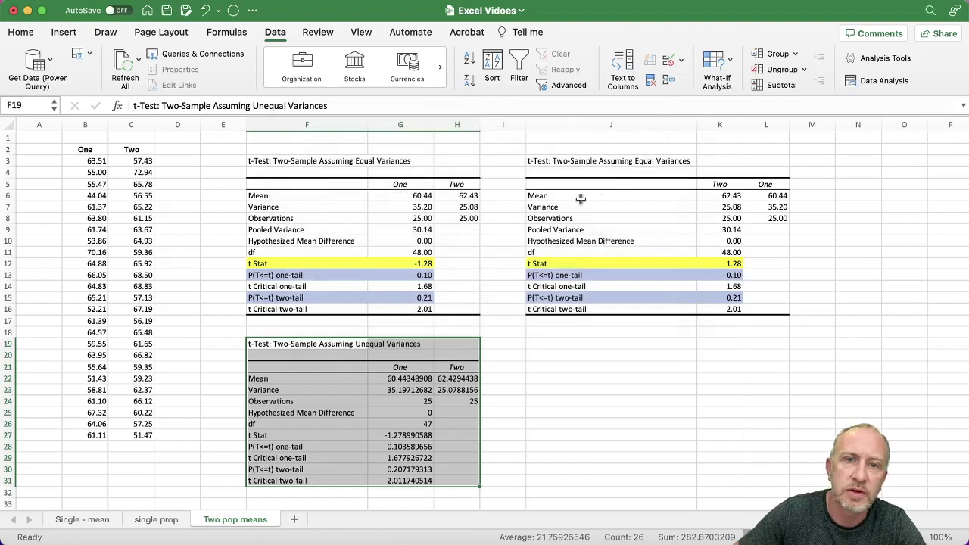
Step: Reduce the numbers in the unequal-variances output, G22:H31, to two decimal places
{"action": "left_click_drag", "start_coordinate": [409, 377], "coordinate": [461, 420]}
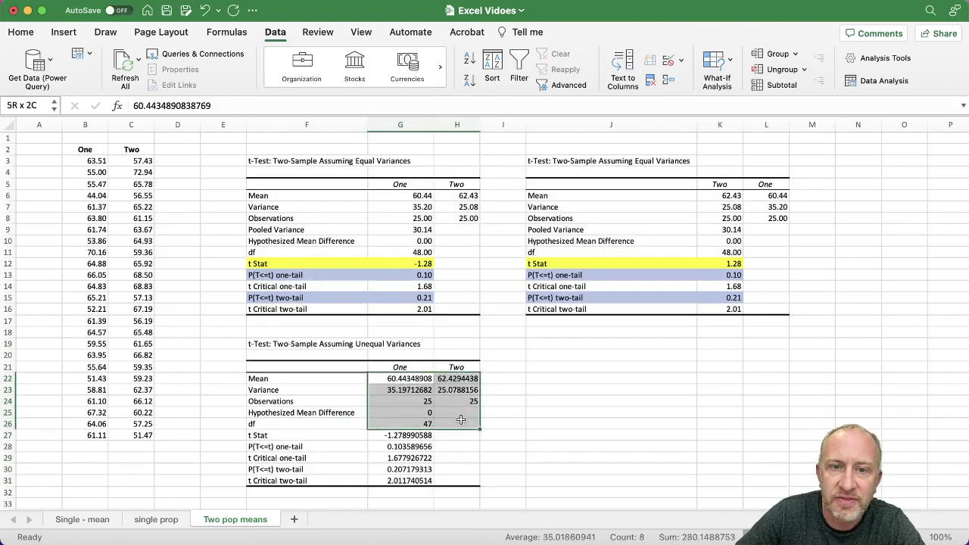
{"action": "right_click", "coordinate": [415, 435]}
{"action": "left_click", "coordinate": [405, 479]}
{"action": "left_click", "coordinate": [408, 469]}
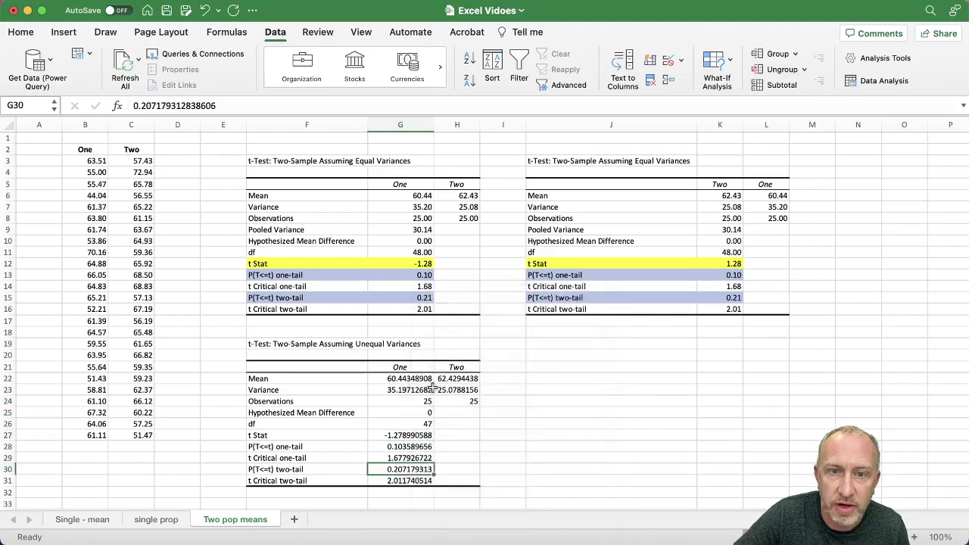
{"action": "left_click_drag", "start_coordinate": [425, 379], "coordinate": [440, 482]}
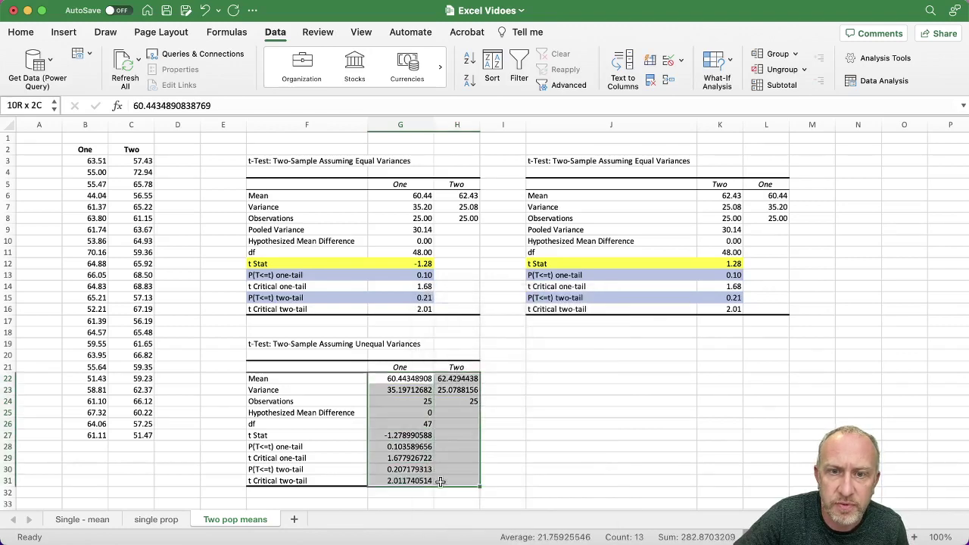
{"action": "left_click", "coordinate": [28, 33]}
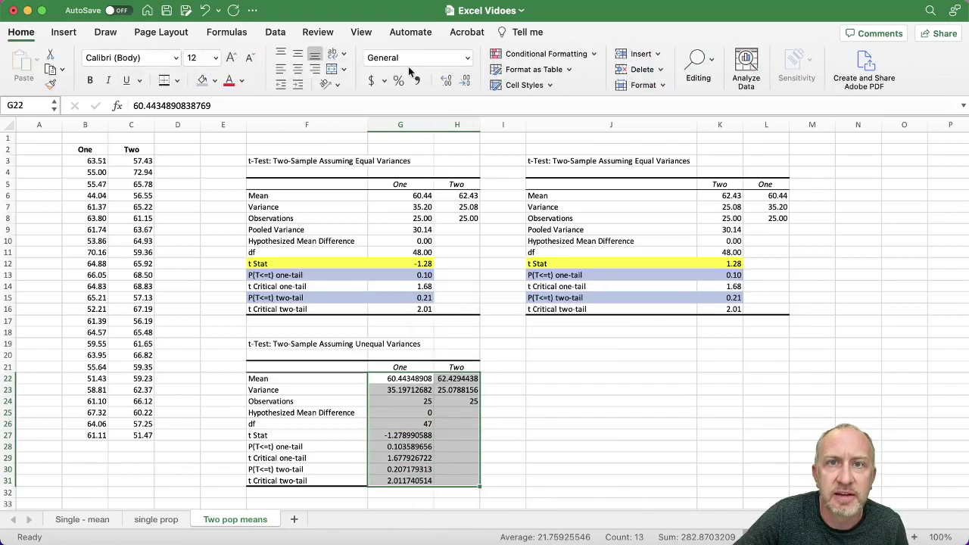
{"action": "left_click", "coordinate": [466, 80]}
{"action": "left_click", "coordinate": [466, 80]}
{"action": "left_click", "coordinate": [467, 80]}
{"action": "left_click", "coordinate": [466, 80]}
{"action": "left_click", "coordinate": [467, 81]}
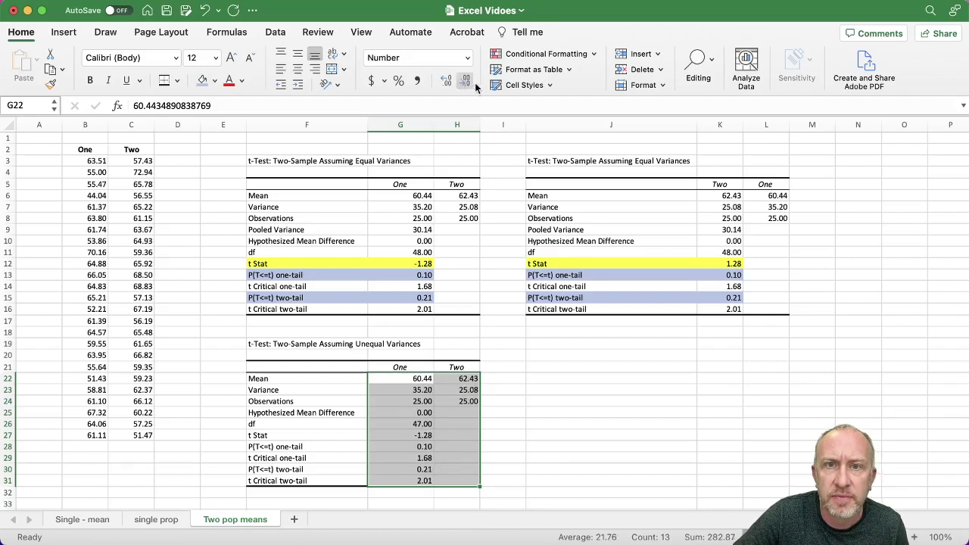
Step: Compare the equal-variances output in F5:H16 with the unequal-variances output below it, examining df, pooled variance, t Stat and one-tail P value
{"action": "left_click_drag", "start_coordinate": [297, 185], "coordinate": [440, 302]}
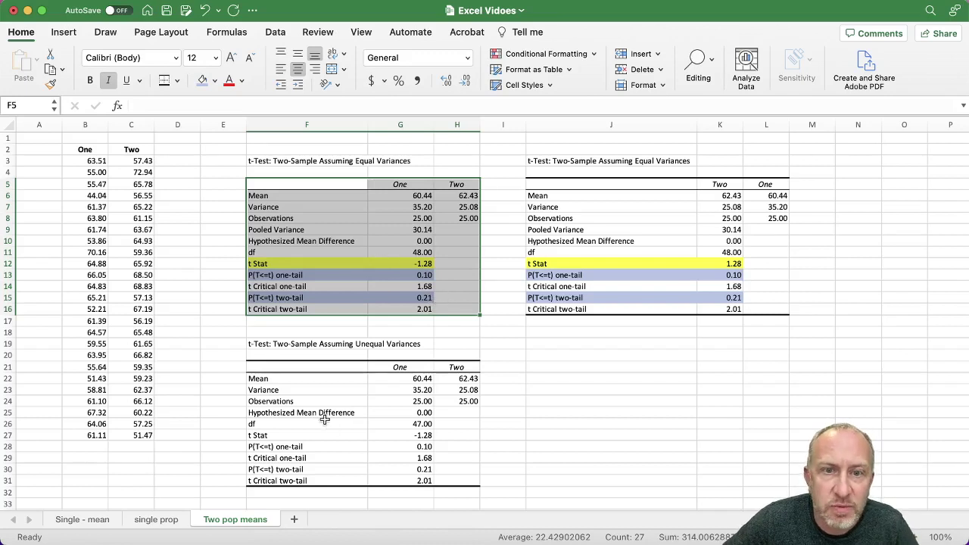
{"action": "left_click_drag", "start_coordinate": [292, 424], "coordinate": [408, 424]}
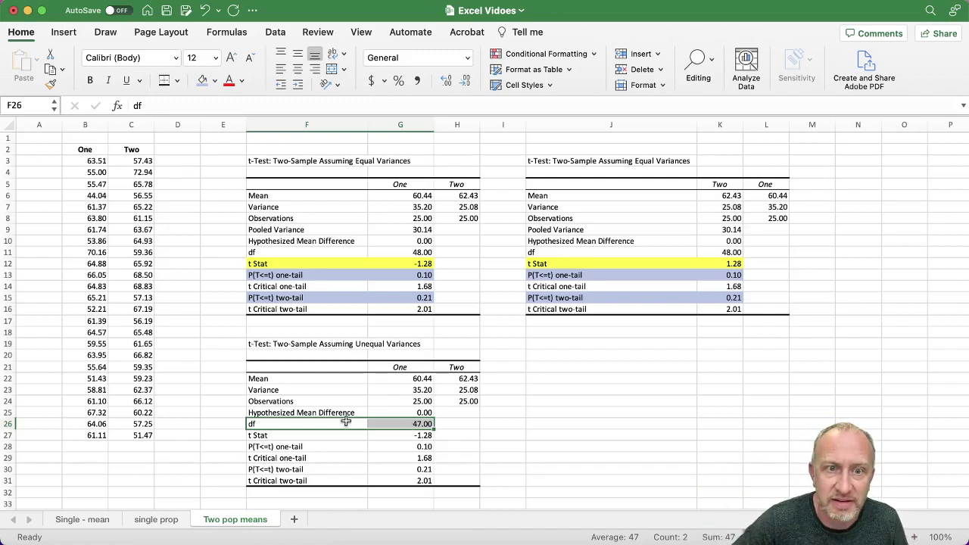
{"action": "left_click_drag", "start_coordinate": [357, 423], "coordinate": [415, 424]}
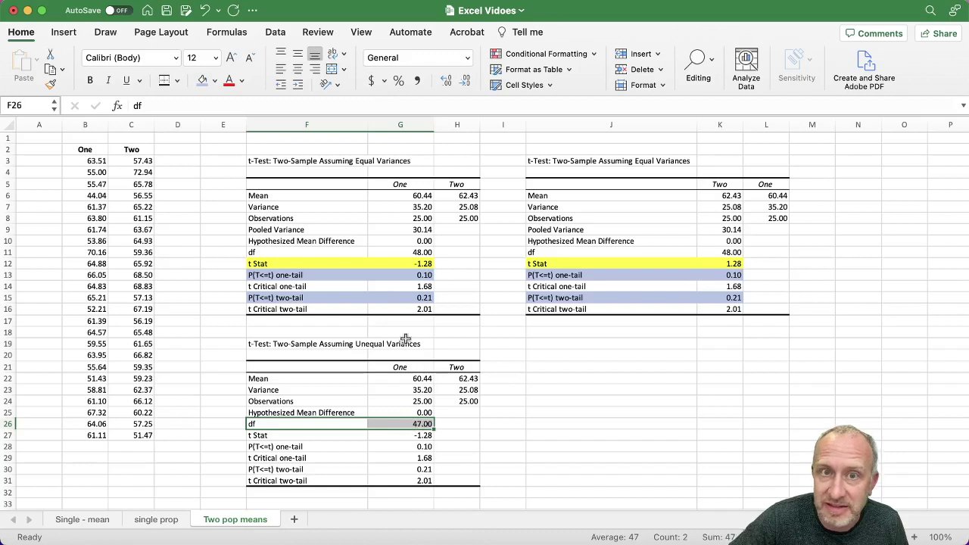
{"action": "left_click_drag", "start_coordinate": [359, 253], "coordinate": [428, 254]}
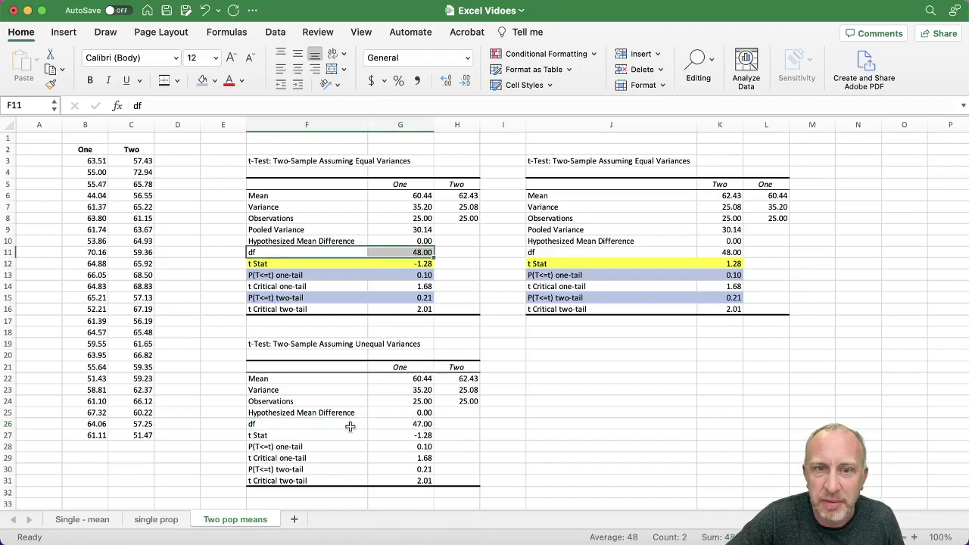
{"action": "left_click_drag", "start_coordinate": [351, 424], "coordinate": [395, 421]}
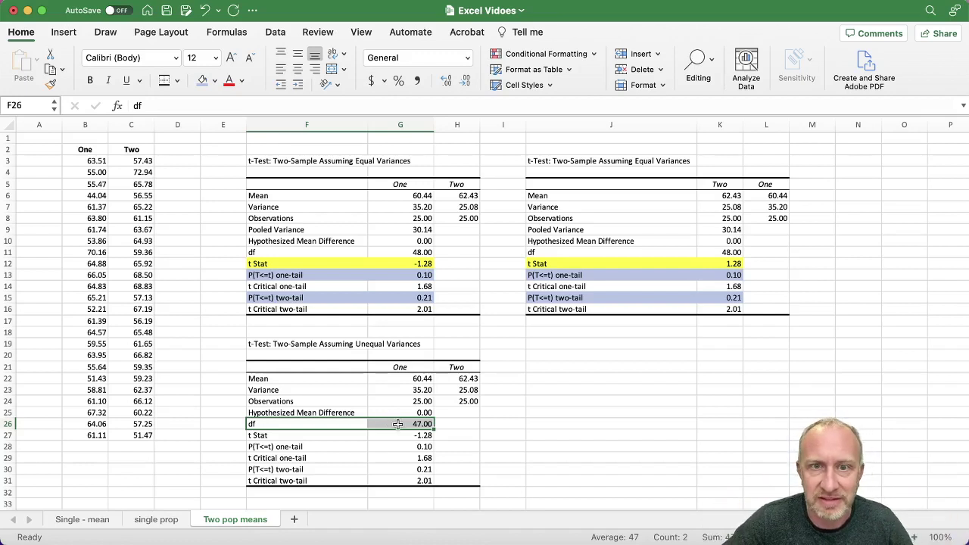
{"action": "left_click", "coordinate": [399, 251]}
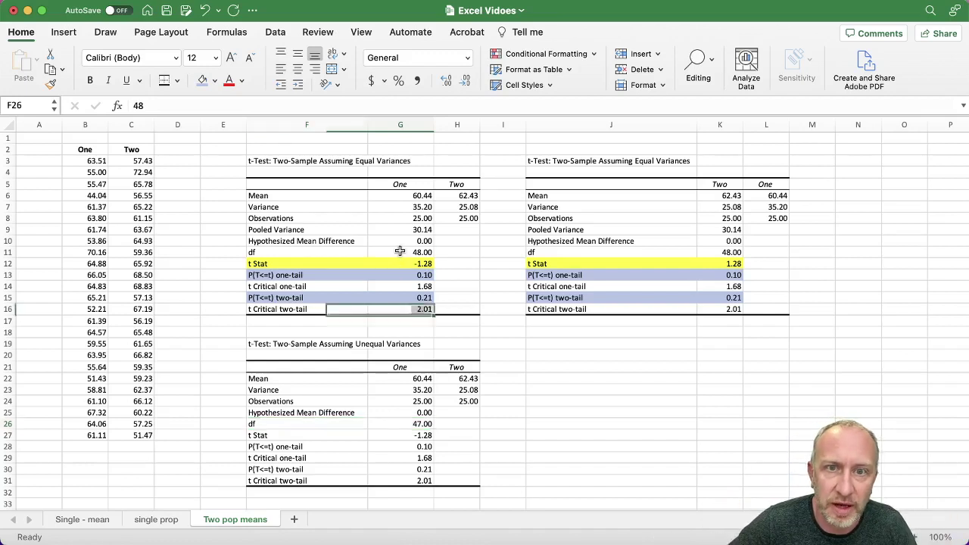
{"action": "left_click", "coordinate": [398, 426]}
{"action": "left_click", "coordinate": [354, 425]}
{"action": "left_click_drag", "start_coordinate": [354, 426], "coordinate": [386, 424]}
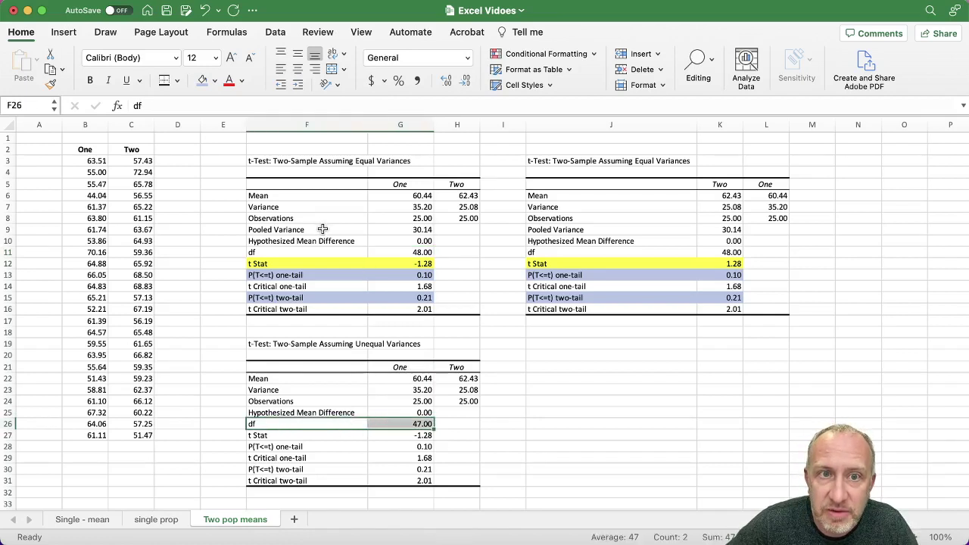
{"action": "left_click_drag", "start_coordinate": [323, 229], "coordinate": [397, 231]}
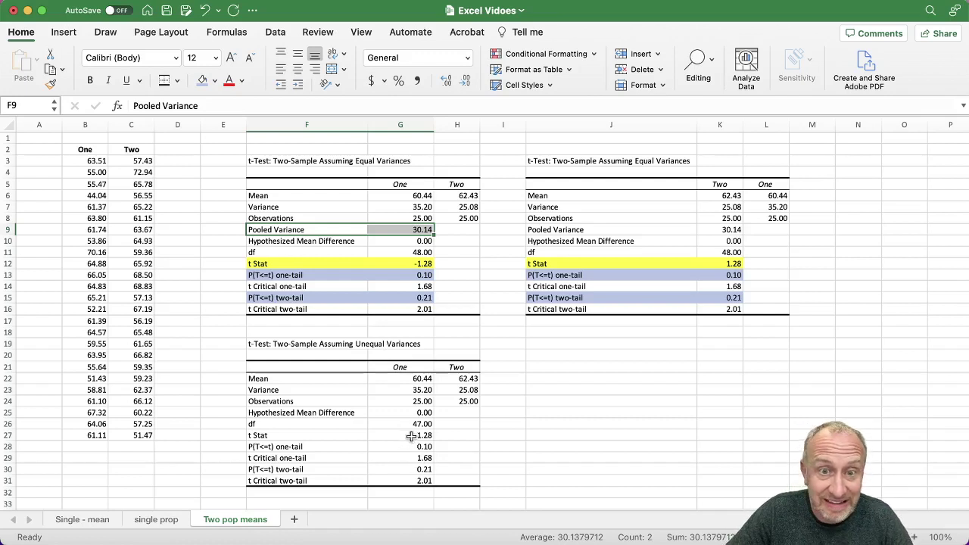
{"action": "left_click_drag", "start_coordinate": [411, 436], "coordinate": [415, 450]}
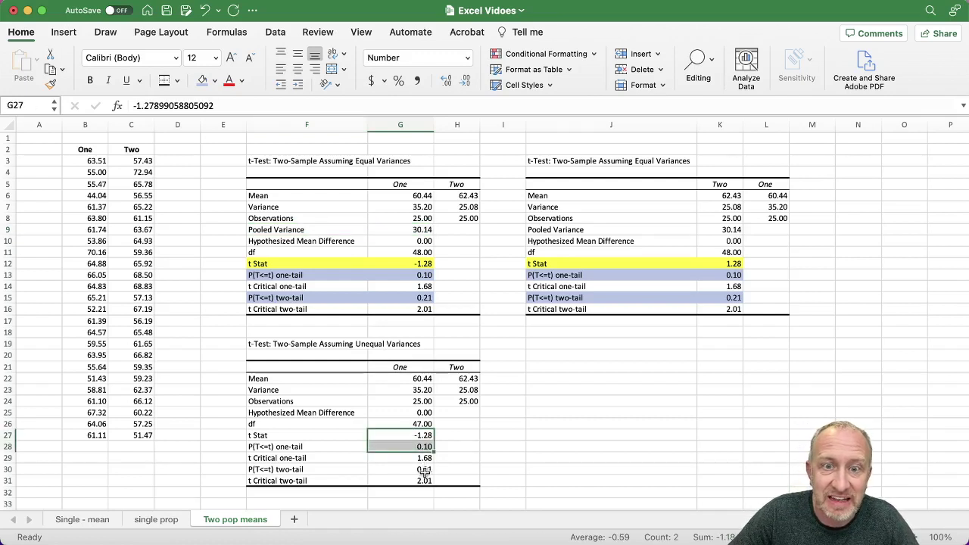
Step: Fill the t Stat row of the unequal-variances output, F27:G27, with yellow
{"action": "scroll", "coordinate": [425, 457], "scroll_direction": "down", "scroll_amount": 1}
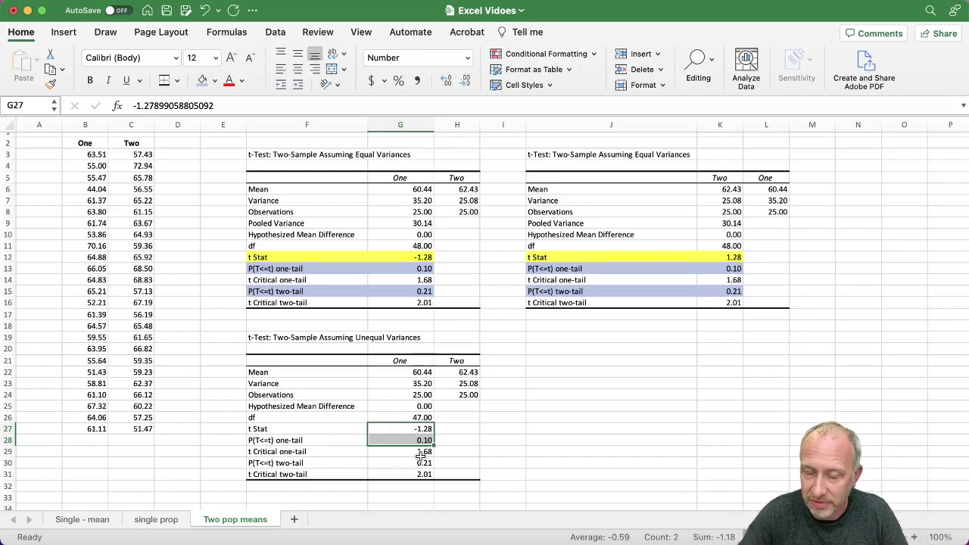
{"action": "left_click", "coordinate": [302, 440]}
{"action": "left_click_drag", "start_coordinate": [295, 428], "coordinate": [415, 428]}
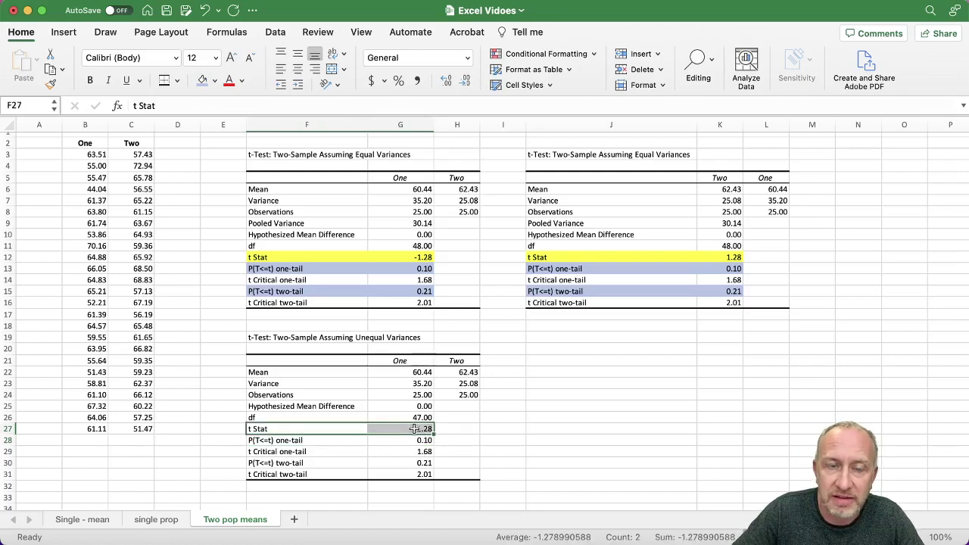
{"action": "left_click", "coordinate": [216, 81]}
{"action": "left_click", "coordinate": [244, 241]}
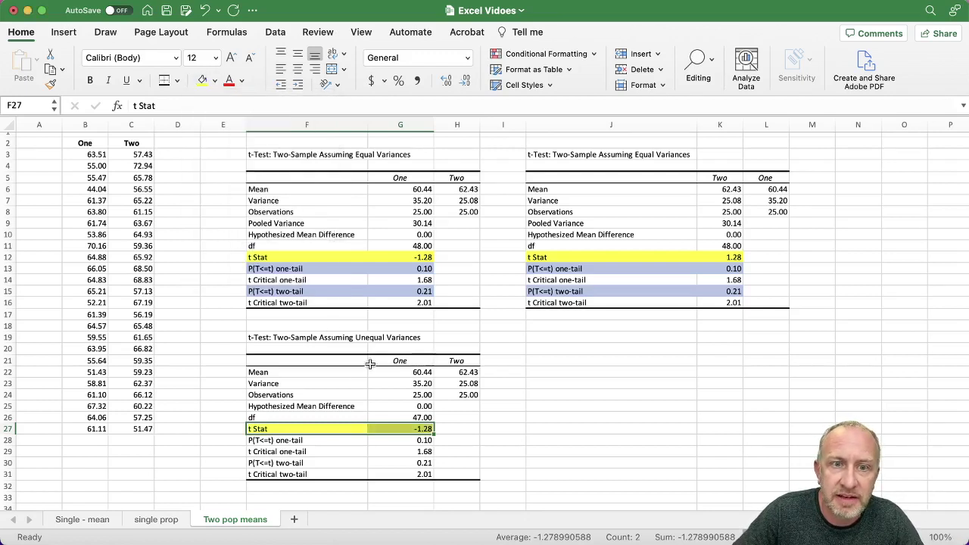
Step: Fill the one-tail and two-tail P(T<=t) rows of the unequal-variances output, F28:G28 and F30:G30, with light blue
{"action": "left_click_drag", "start_coordinate": [339, 441], "coordinate": [401, 440]}
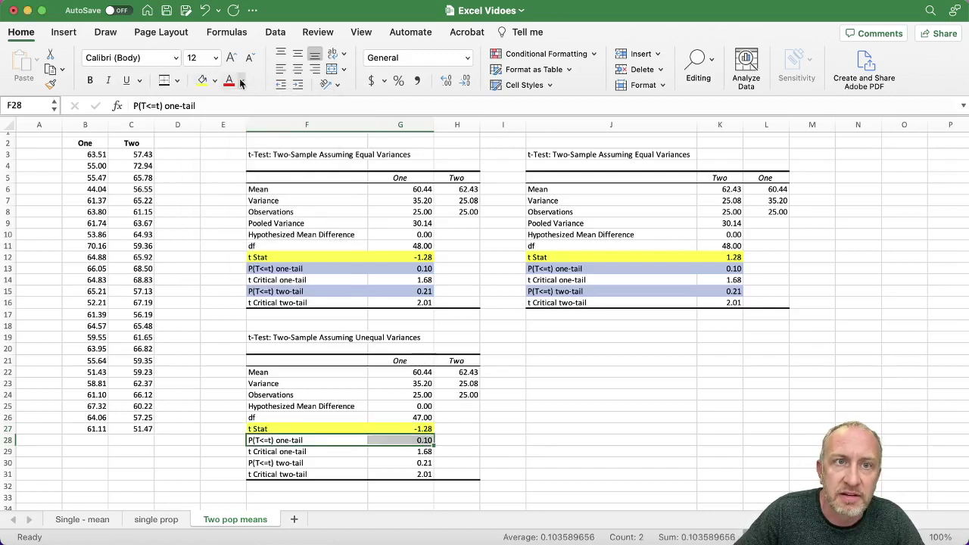
{"action": "left_click", "coordinate": [217, 84]}
{"action": "left_click", "coordinate": [256, 172]}
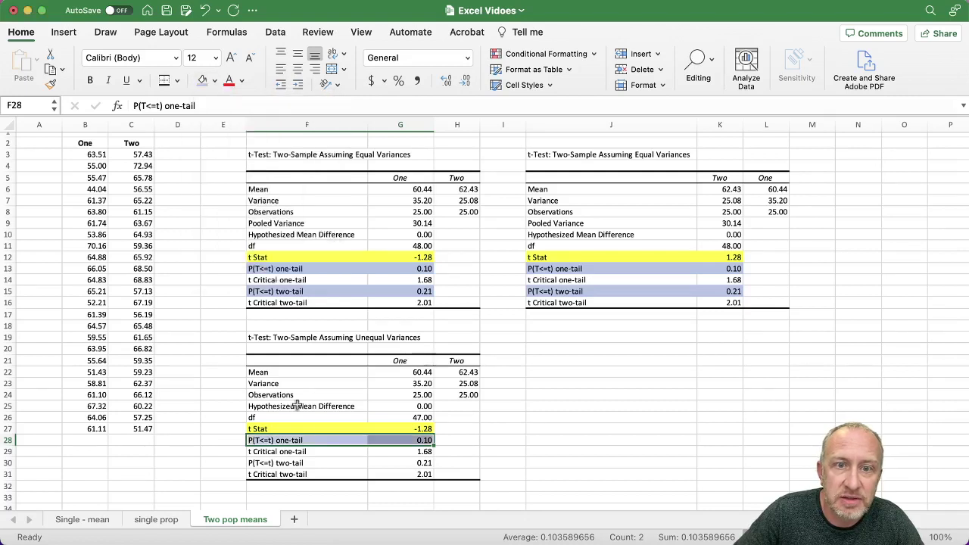
{"action": "left_click_drag", "start_coordinate": [278, 459], "coordinate": [391, 462]}
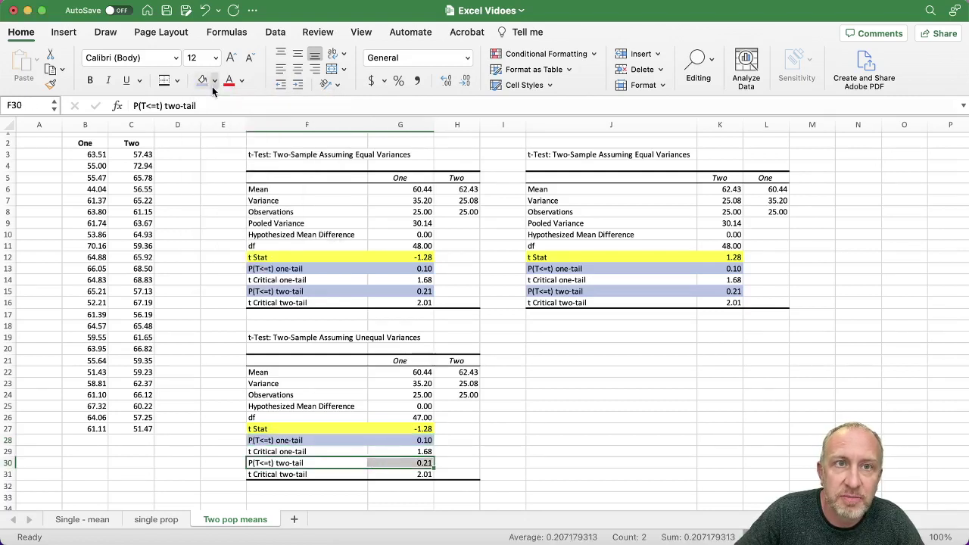
{"action": "left_click", "coordinate": [203, 82]}
{"action": "left_click", "coordinate": [403, 371]}
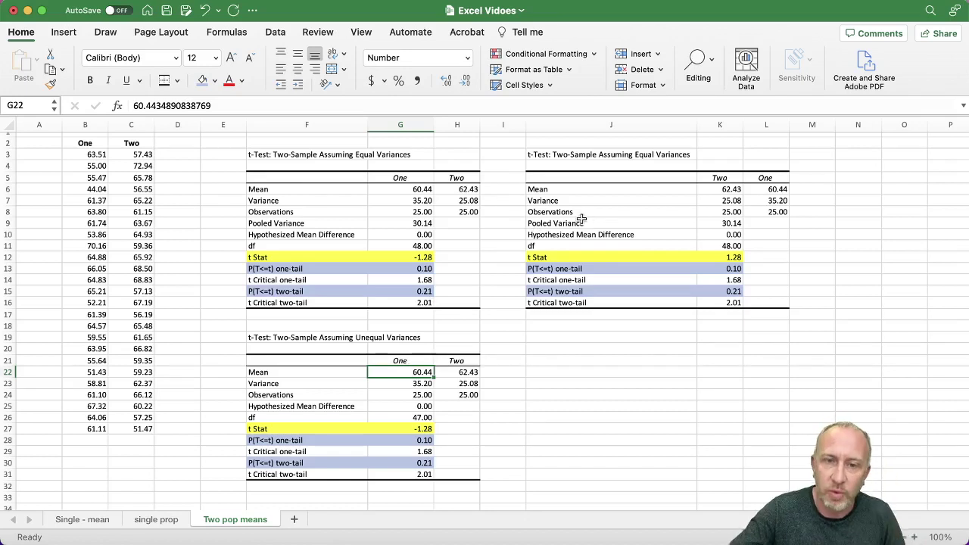
{"action": "left_click", "coordinate": [413, 442]}
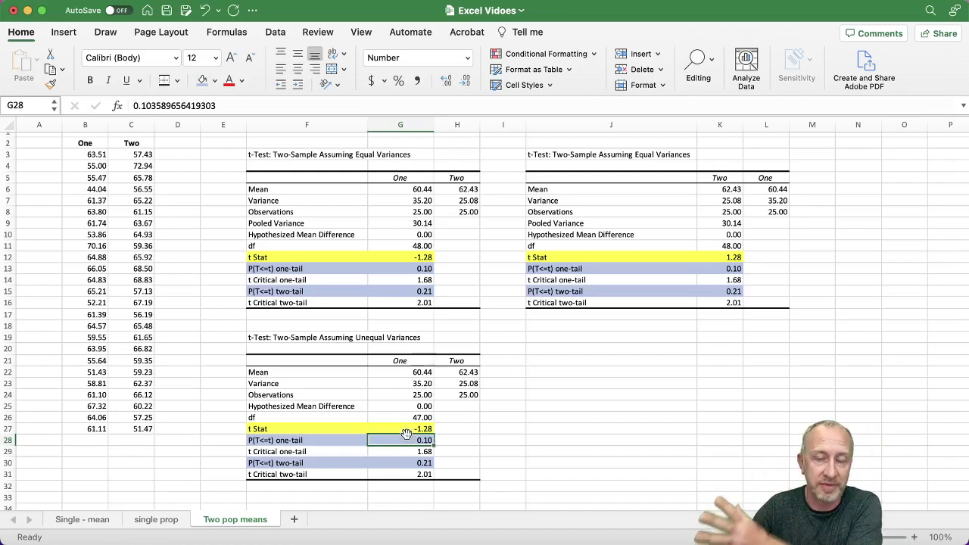
{"action": "left_click", "coordinate": [448, 396]}
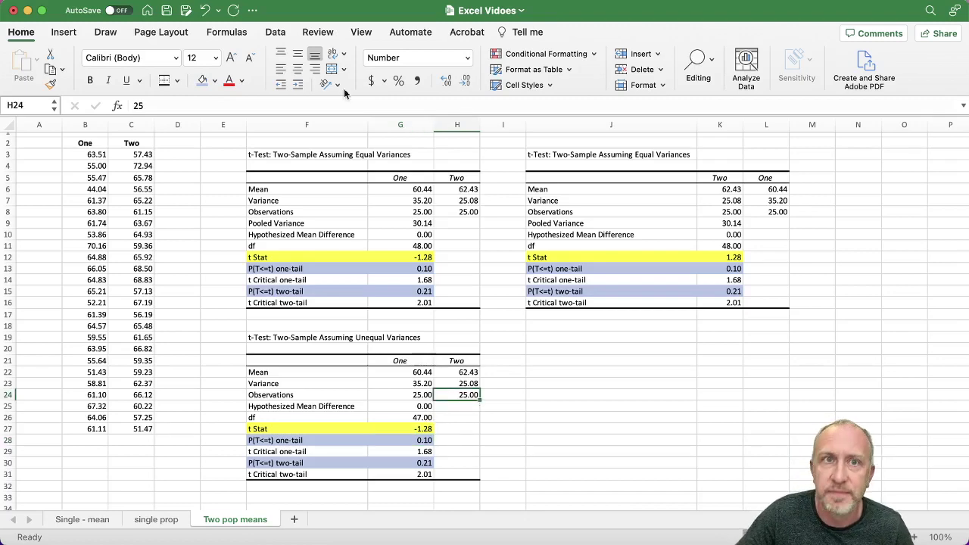
{"action": "left_click", "coordinate": [275, 34]}
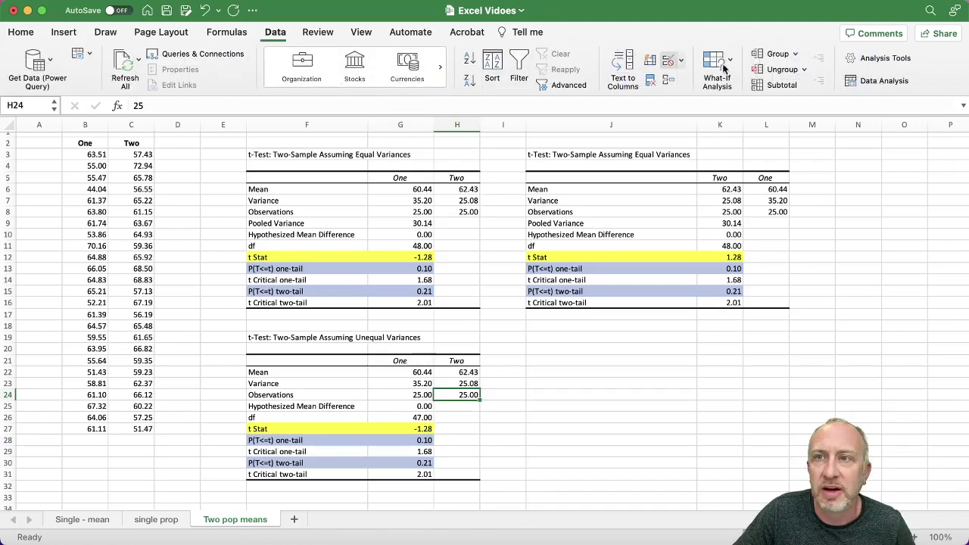
{"action": "left_click", "coordinate": [884, 81]}
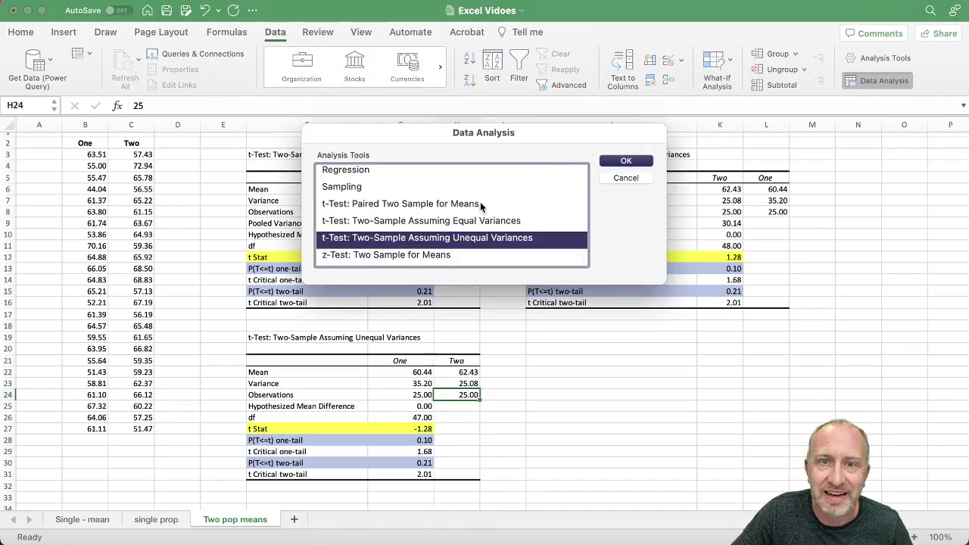
{"action": "left_click", "coordinate": [404, 206]}
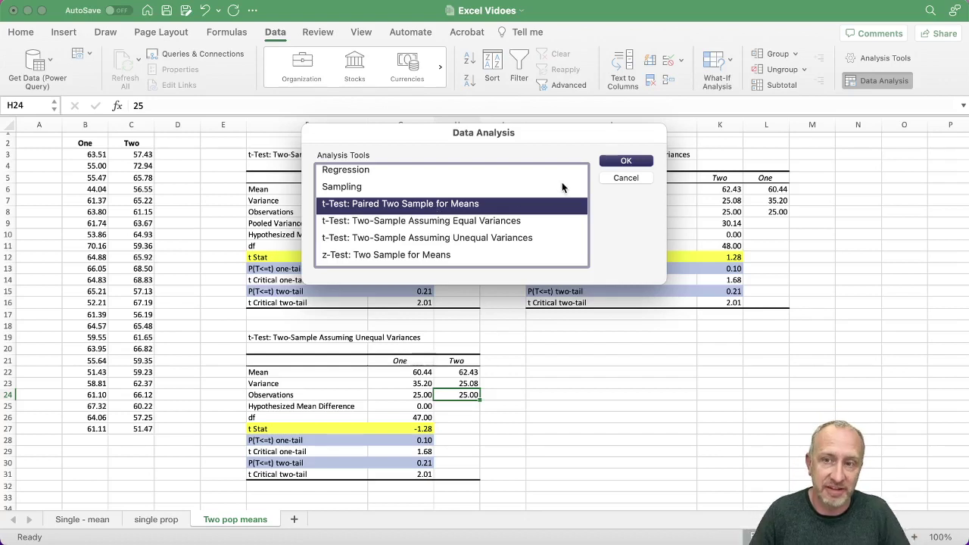
{"action": "left_click", "coordinate": [626, 177]}
Step: Number the sample pairs from 1 to 25 in A3:A27, beside the One and Two data
{"action": "left_click_drag", "start_coordinate": [76, 153], "coordinate": [140, 155]}
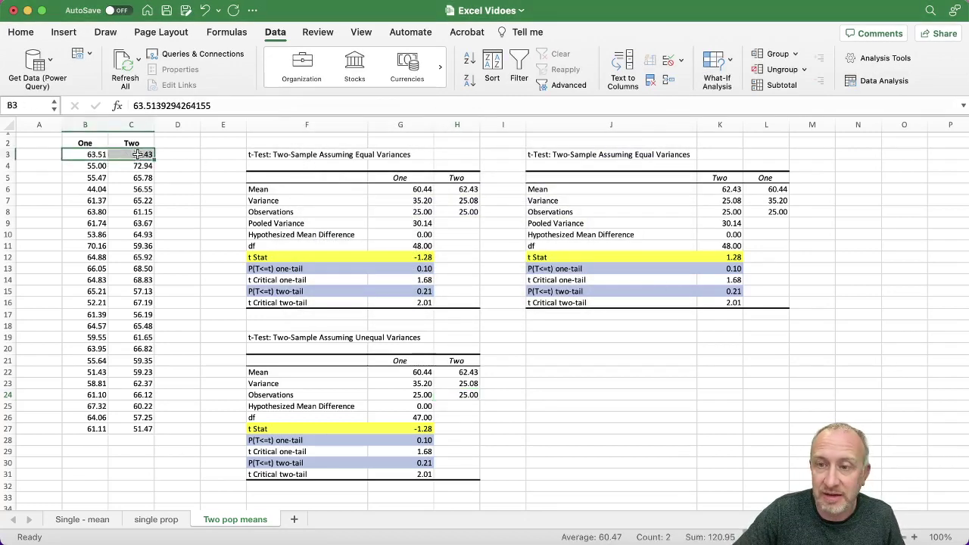
{"action": "left_click", "coordinate": [51, 155]}
{"action": "type", "text": "1"}
{"action": "key", "text": "Return"}
{"action": "type", "text": "2 3 4 5 6 7"}
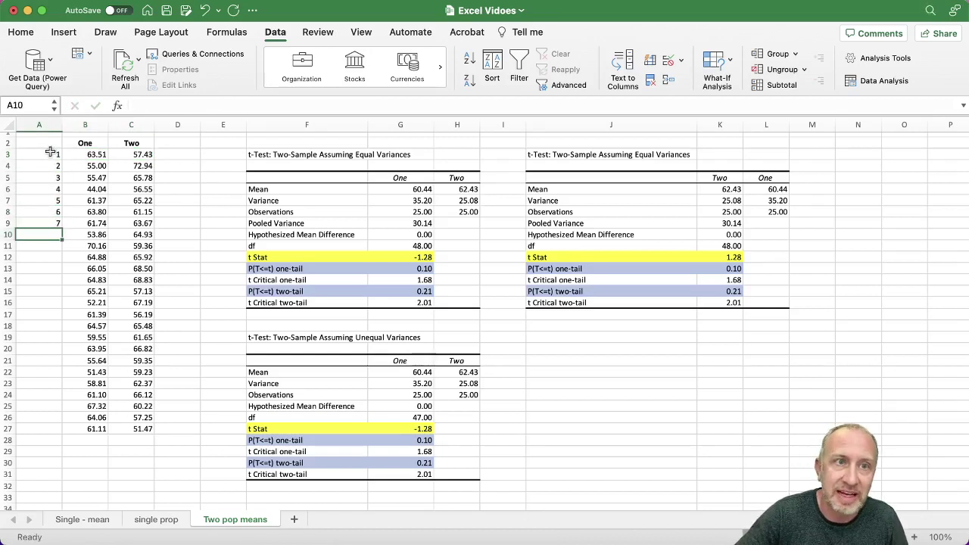
{"action": "left_click_drag", "start_coordinate": [51, 153], "coordinate": [64, 226]}
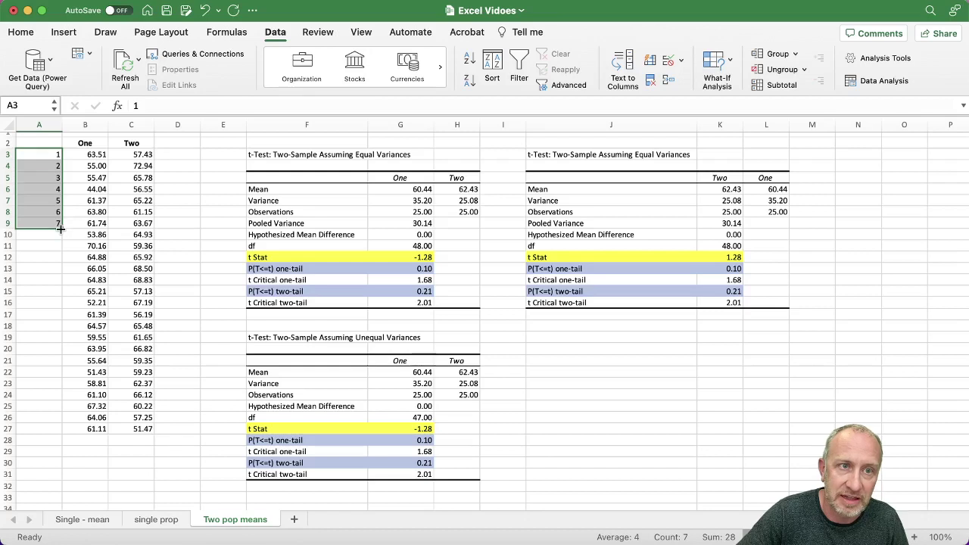
{"action": "double_click", "coordinate": [60, 226]}
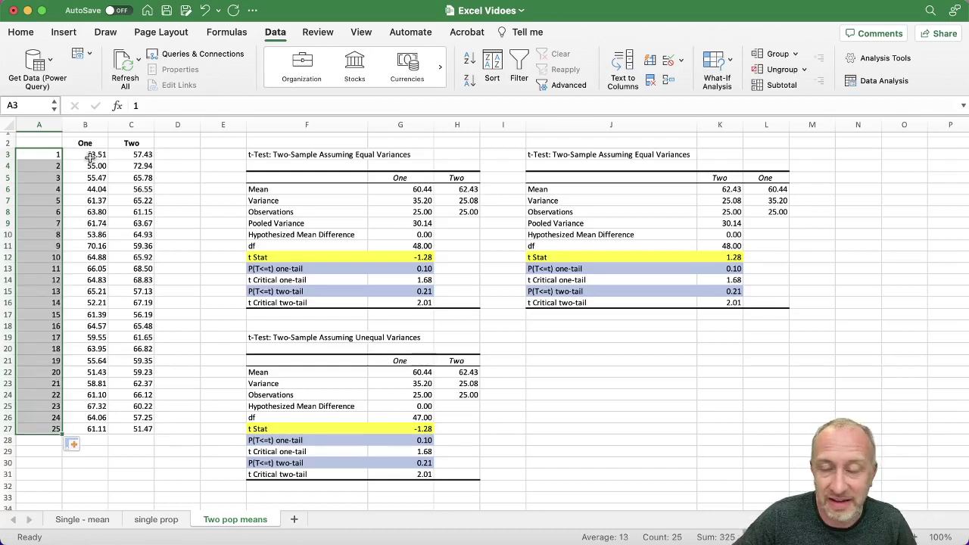
Step: Head D2 with diff and calculate the first pair's difference in D3 with the formula =C3-B3
{"action": "left_click_drag", "start_coordinate": [81, 156], "coordinate": [132, 157]}
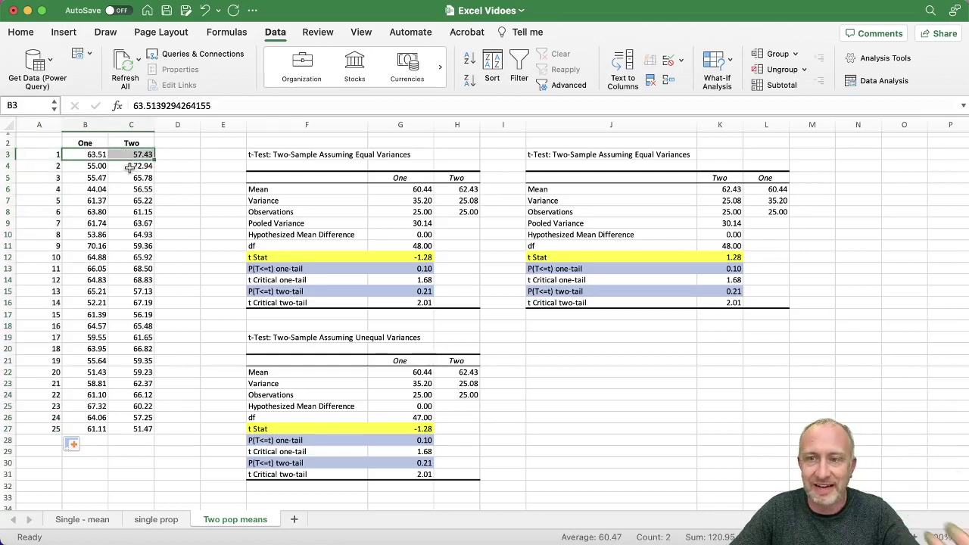
{"action": "left_click_drag", "start_coordinate": [100, 156], "coordinate": [138, 155]}
{"action": "left_click", "coordinate": [52, 154]}
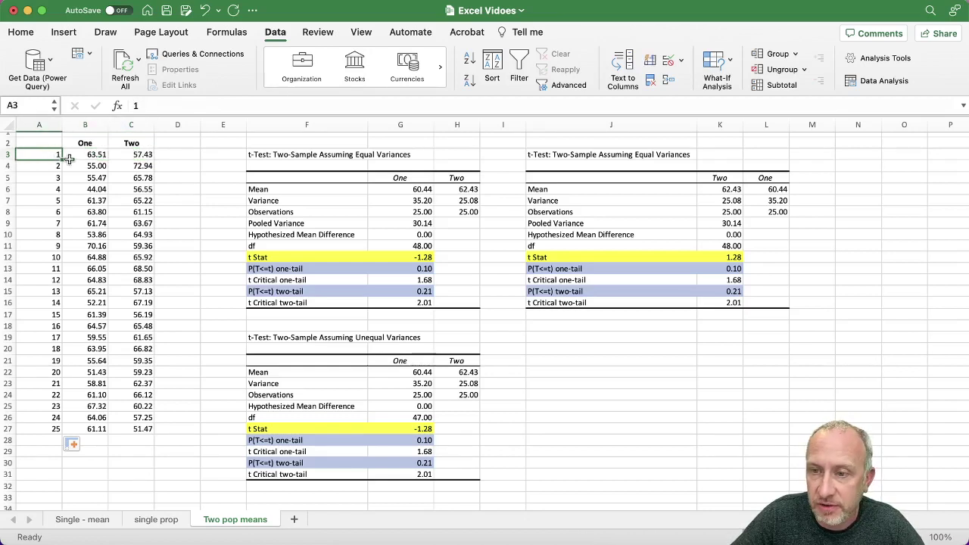
{"action": "left_click", "coordinate": [178, 143]}
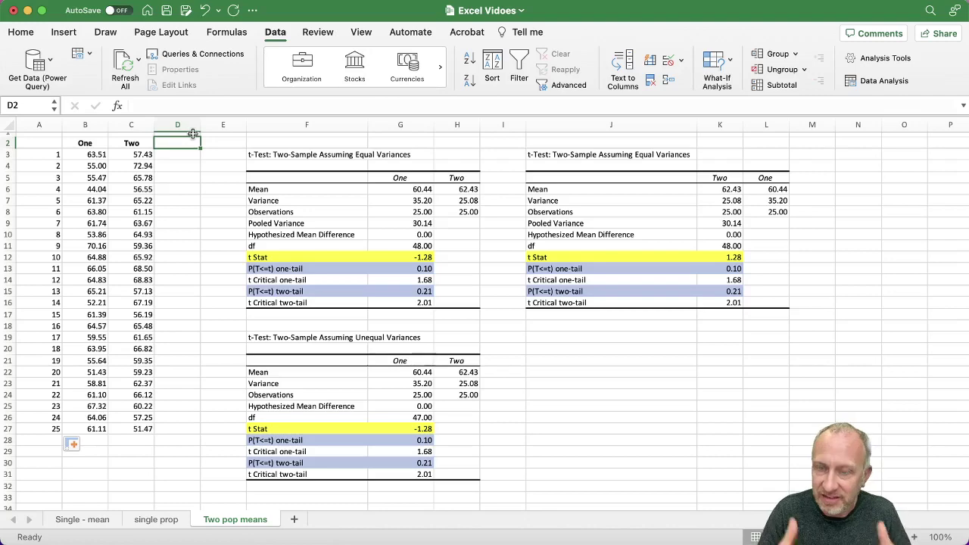
{"action": "type", "text": "diff"}
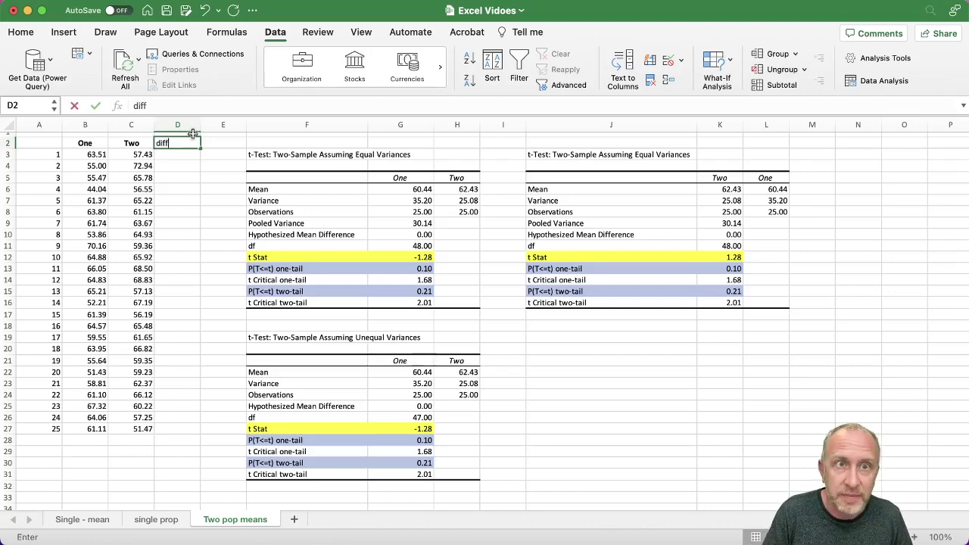
{"action": "key", "text": "Return"}
{"action": "type", "text": "="}
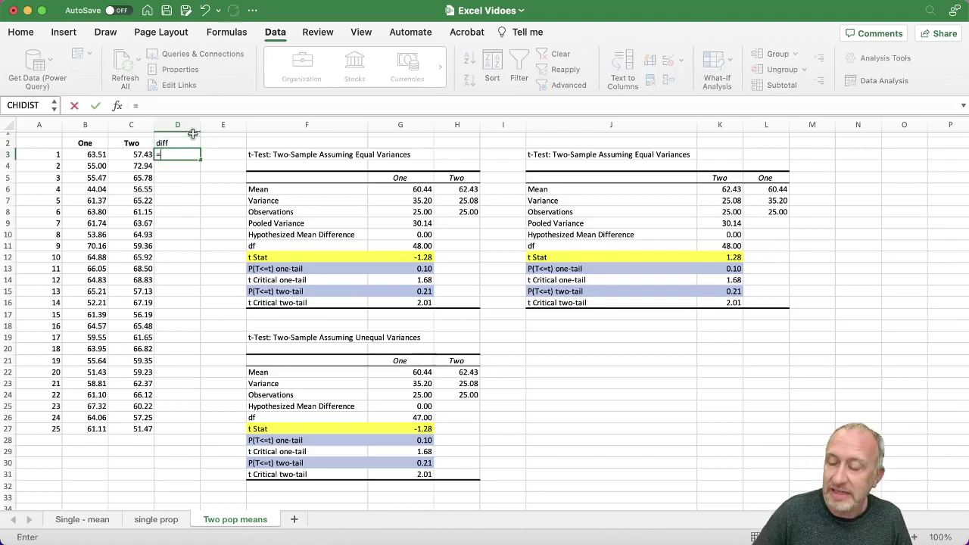
{"action": "scroll", "coordinate": [174, 144], "scroll_direction": "right", "scroll_amount": 1}
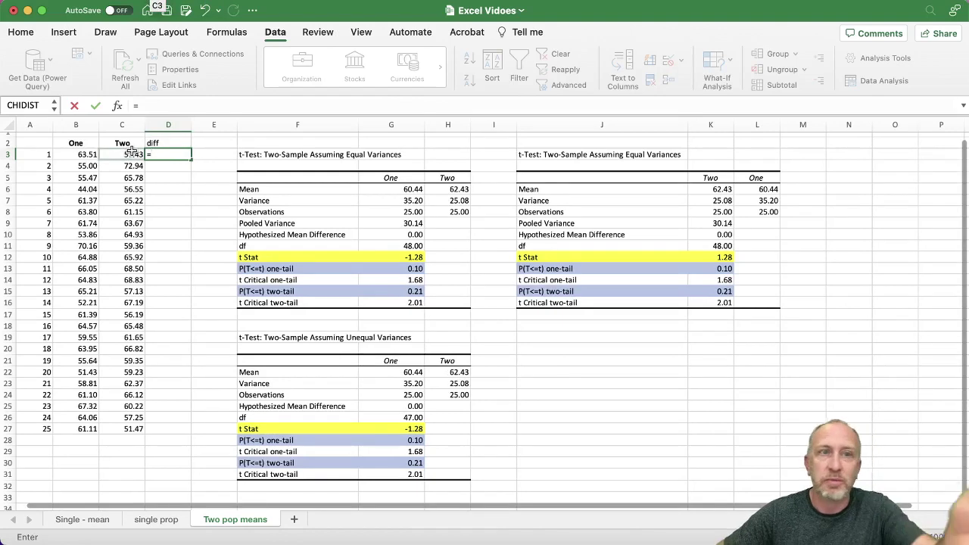
{"action": "type", "text": "="}
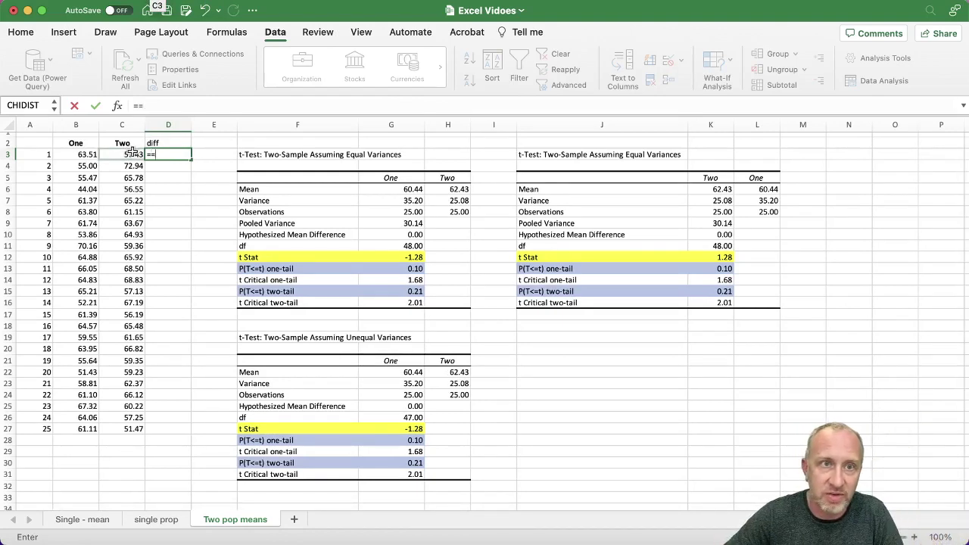
{"action": "left_click", "coordinate": [131, 153]}
{"action": "type", "text": "-"}
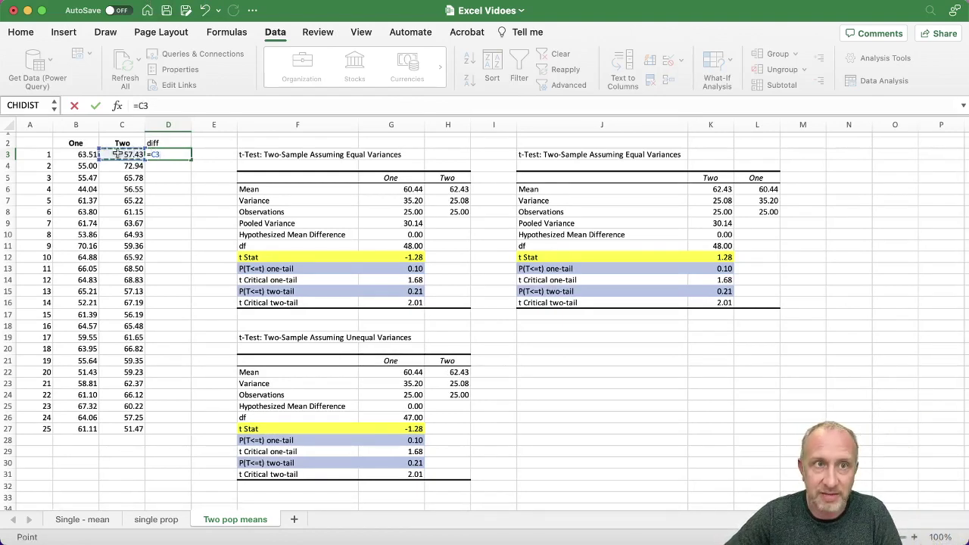
{"action": "left_click", "coordinate": [90, 154]}
{"action": "key", "text": "Return"}
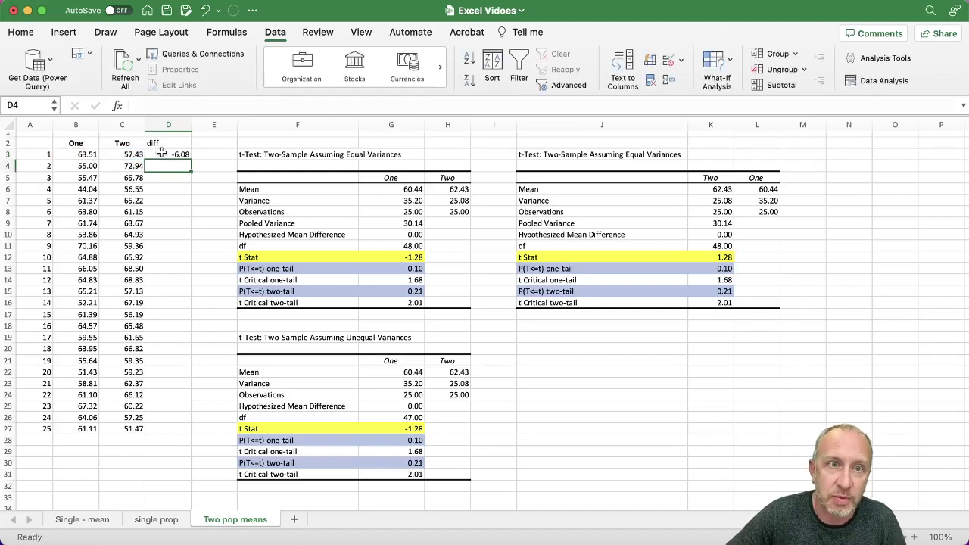
Step: Fill the difference formula from D3 down to D27 and review the resulting differences
{"action": "left_click", "coordinate": [186, 155]}
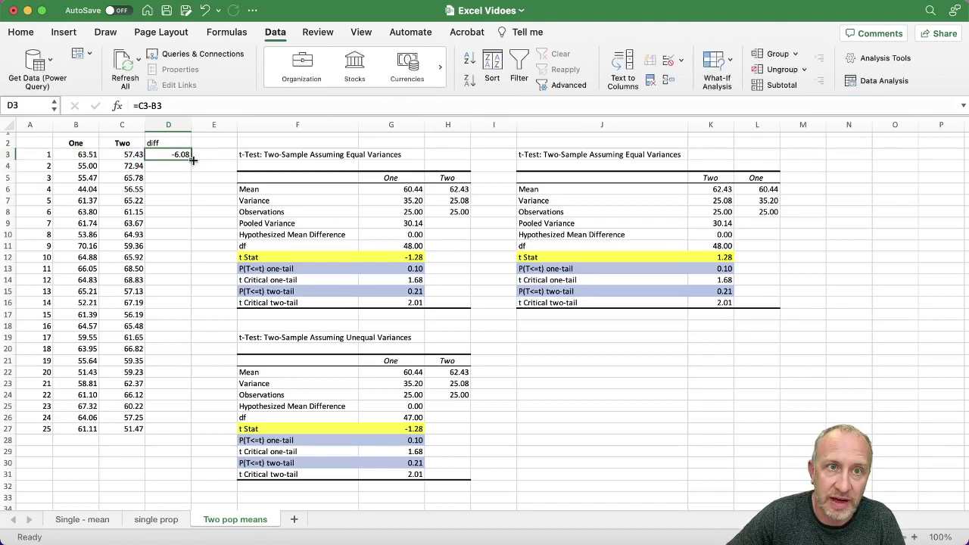
{"action": "double_click", "coordinate": [193, 159]}
{"action": "left_click", "coordinate": [163, 452]}
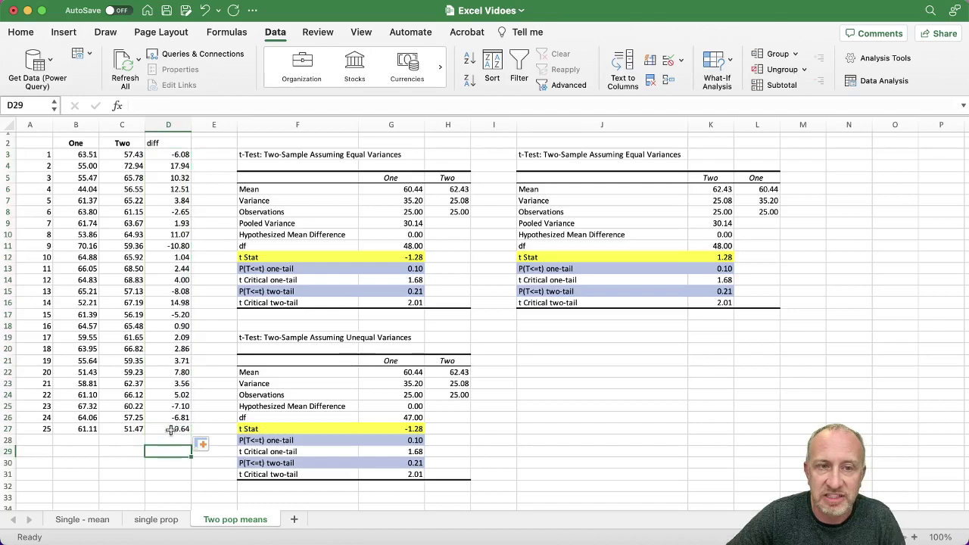
{"action": "left_click_drag", "start_coordinate": [171, 430], "coordinate": [183, 211]}
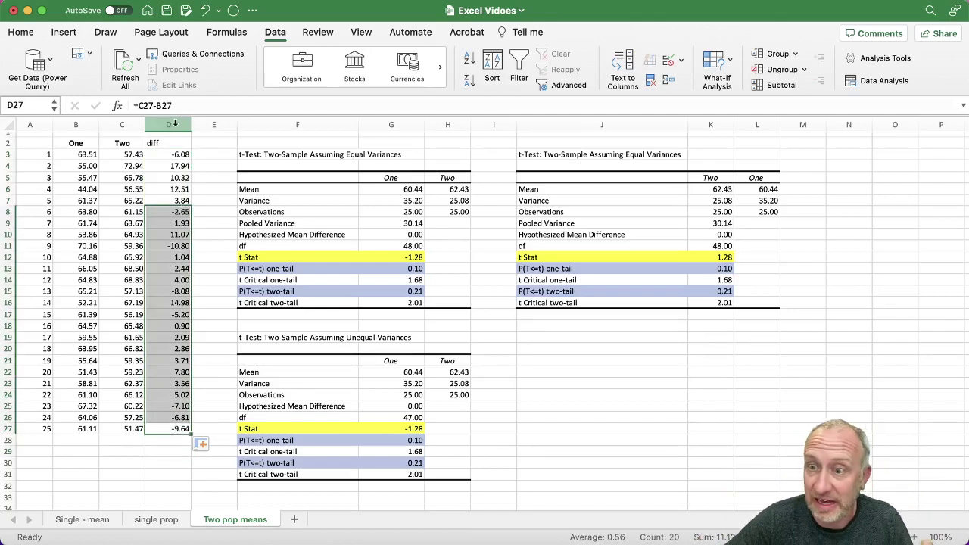
Step: Clear the contents of the whole diff column D
{"action": "left_click", "coordinate": [175, 124]}
{"action": "key", "text": "Delete"}
{"action": "scroll", "coordinate": [153, 212], "scroll_direction": "down", "scroll_amount": 1}
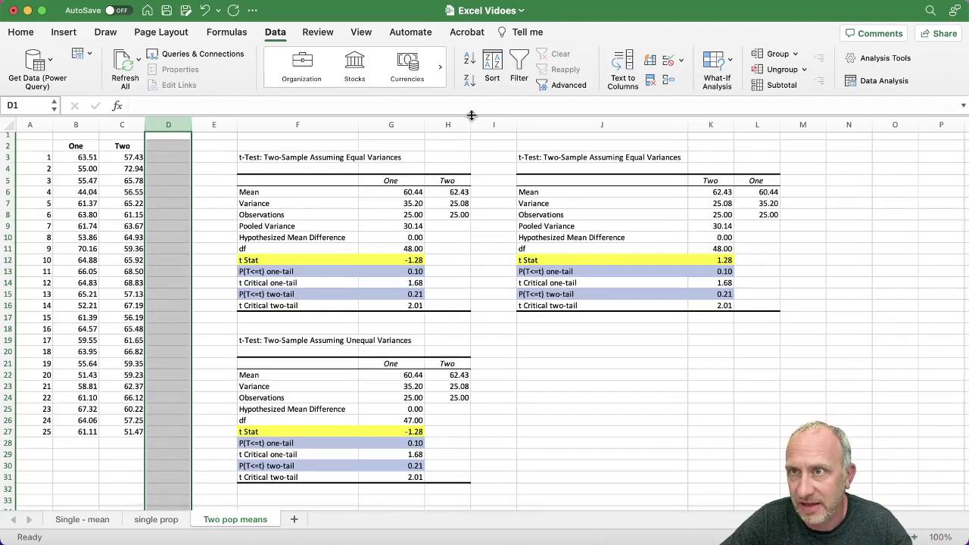
Step: Start a t-Test: Paired Two Sample for Means with B2:B27 as the Variable 1 Range and C2:C27 as the Variable 2 Range
{"action": "left_click", "coordinate": [880, 82]}
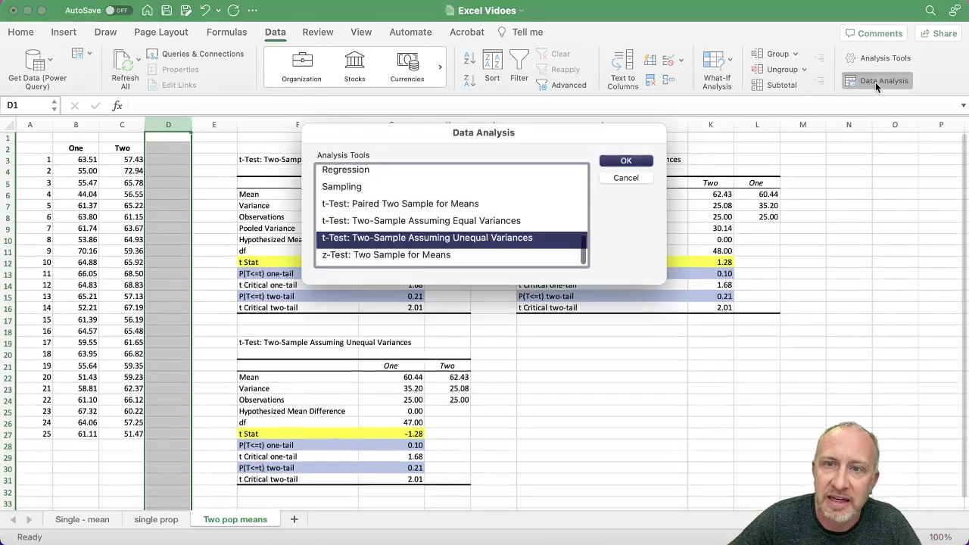
{"action": "left_click", "coordinate": [446, 209]}
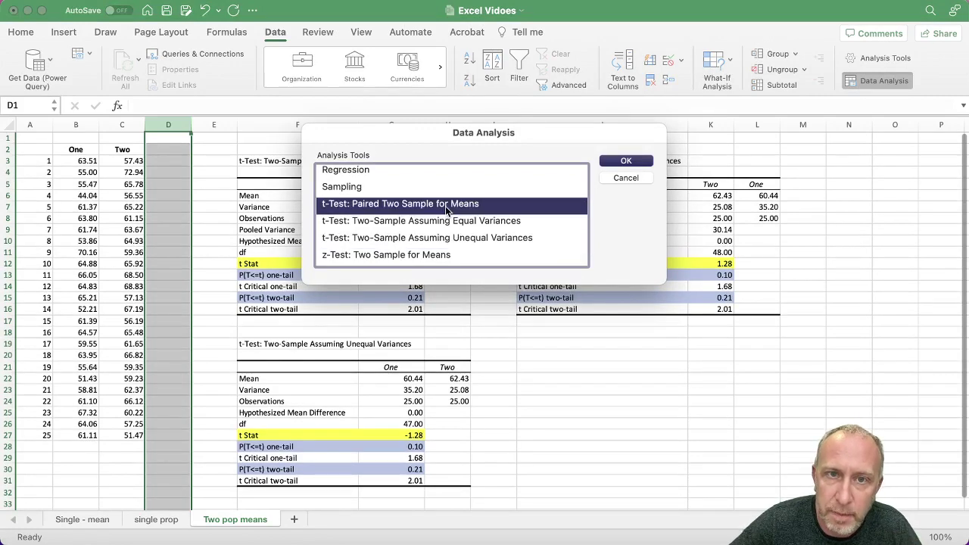
{"action": "left_click", "coordinate": [625, 160]}
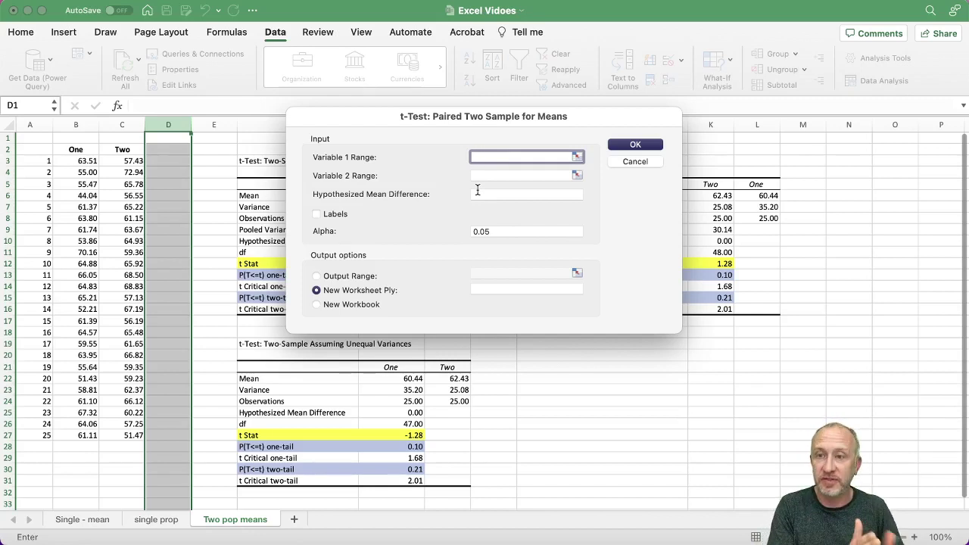
{"action": "left_click", "coordinate": [578, 157]}
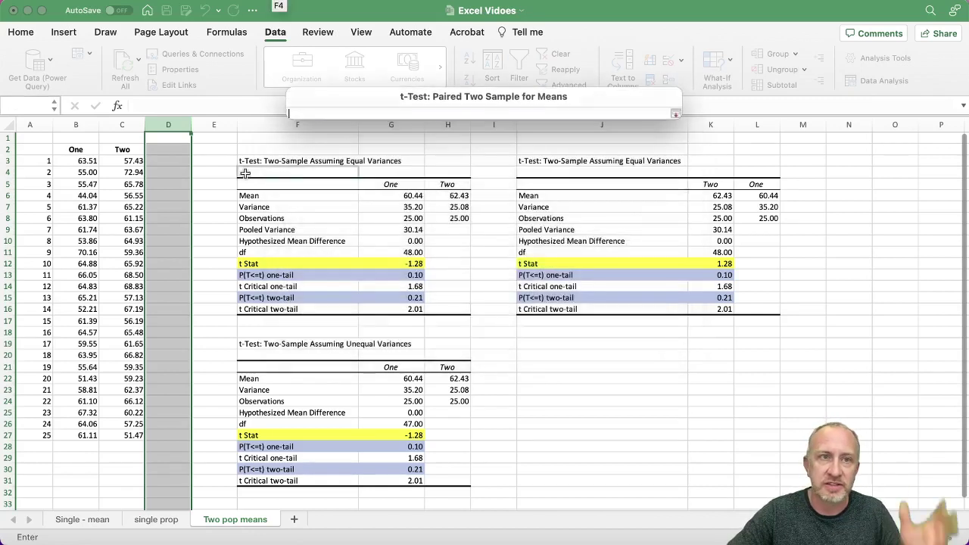
{"action": "left_click", "coordinate": [86, 149]}
{"action": "left_click_drag", "start_coordinate": [86, 149], "coordinate": [80, 435]}
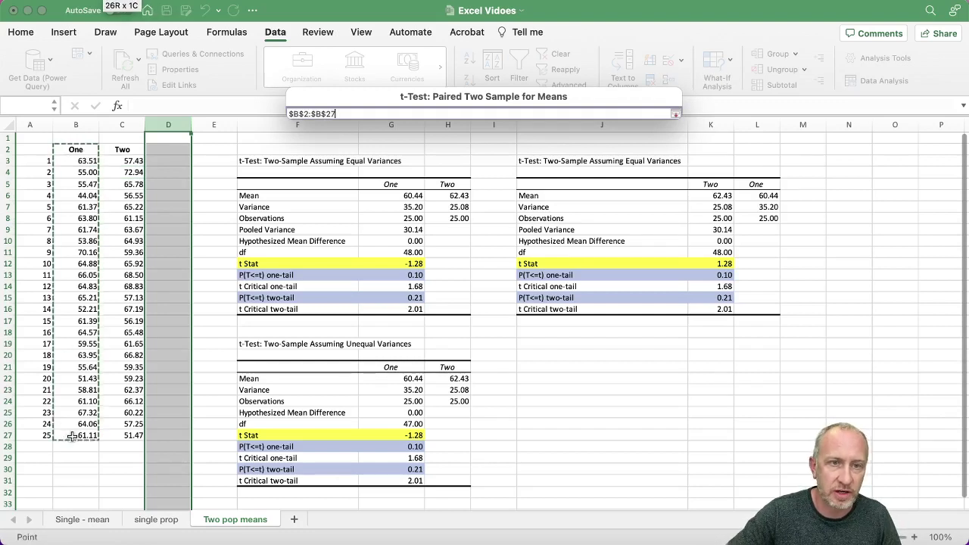
{"action": "left_click", "coordinate": [674, 114]}
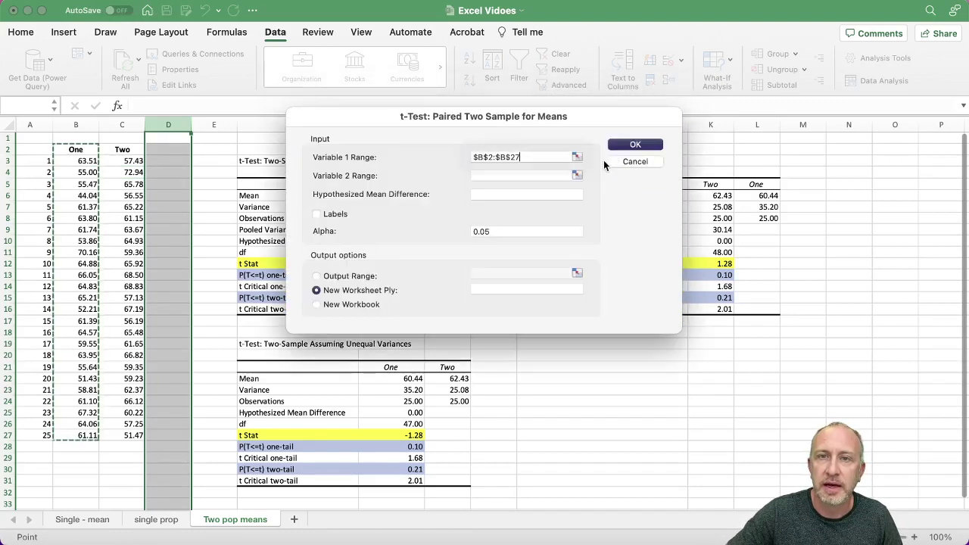
{"action": "left_click", "coordinate": [577, 175]}
{"action": "left_click_drag", "start_coordinate": [122, 149], "coordinate": [129, 437]}
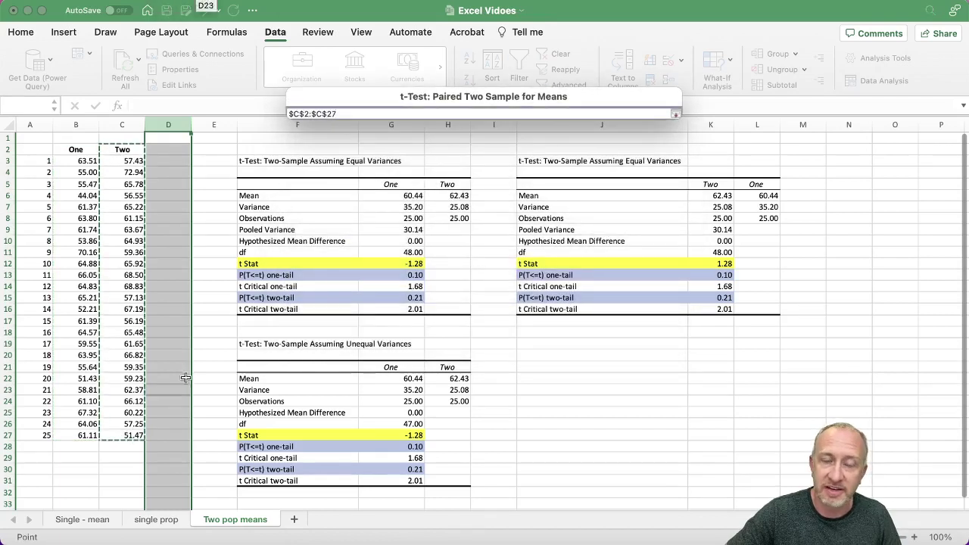
{"action": "left_click", "coordinate": [678, 115]}
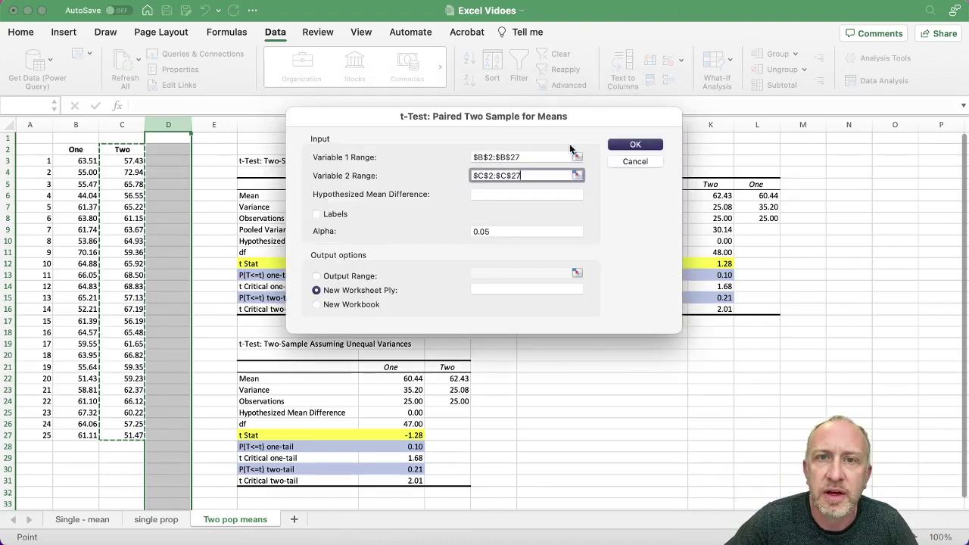
Step: Run the paired test with a hypothesized mean difference of 0, Labels enabled, and the output range starting at J19
{"action": "left_click", "coordinate": [511, 195]}
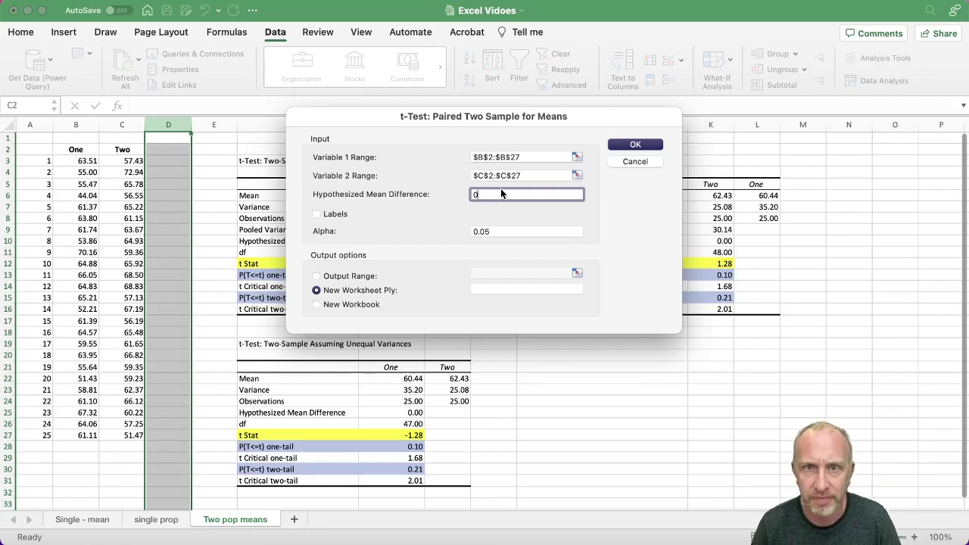
{"action": "left_click", "coordinate": [316, 215]}
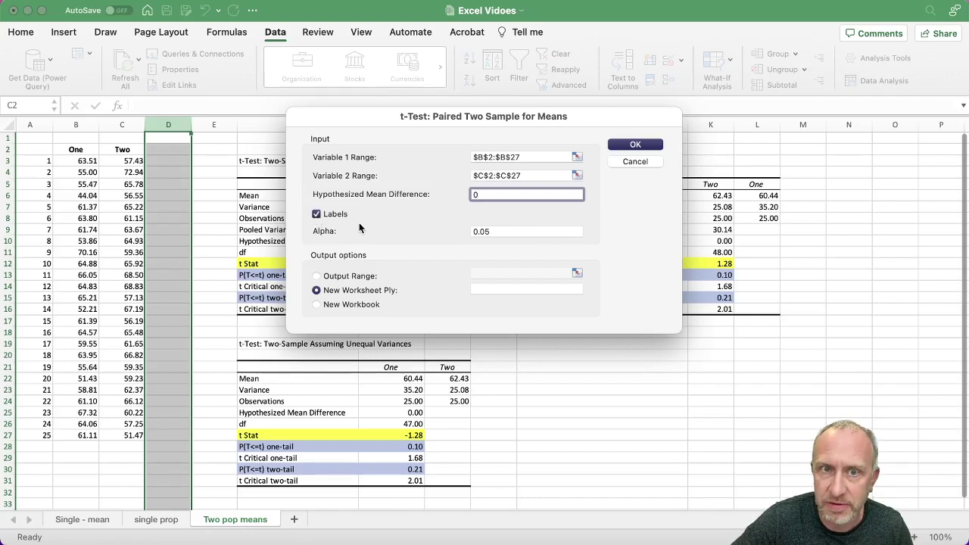
{"action": "left_click", "coordinate": [317, 278]}
{"action": "left_click_drag", "start_coordinate": [554, 342], "coordinate": [555, 342]}
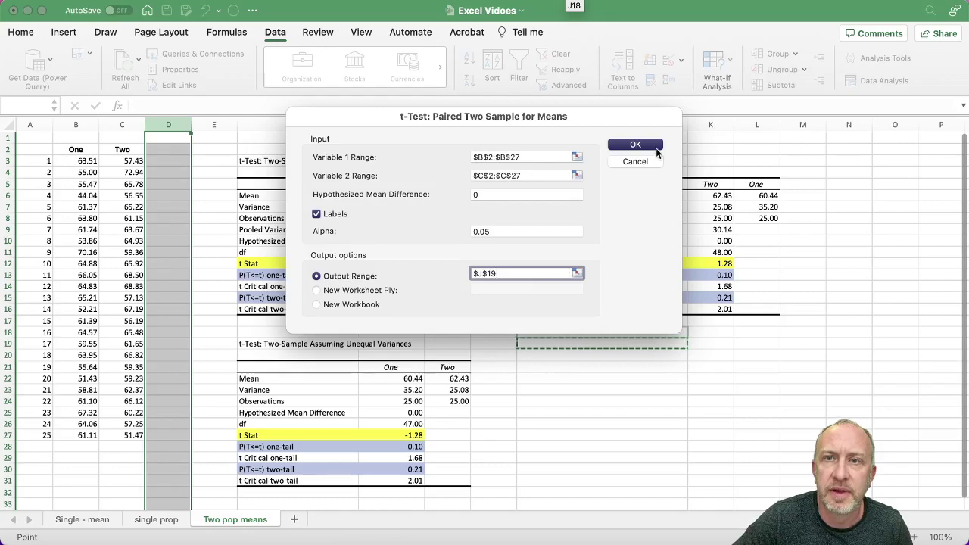
{"action": "left_click", "coordinate": [636, 144]}
{"action": "scroll", "coordinate": [735, 294], "scroll_direction": "down", "scroll_amount": 2}
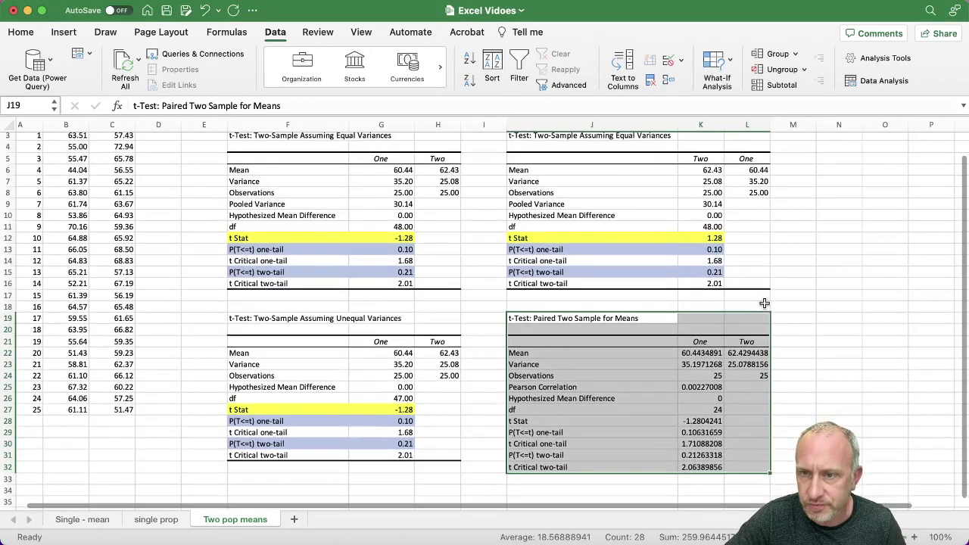
{"action": "scroll", "coordinate": [735, 294], "scroll_direction": "right", "scroll_amount": 1}
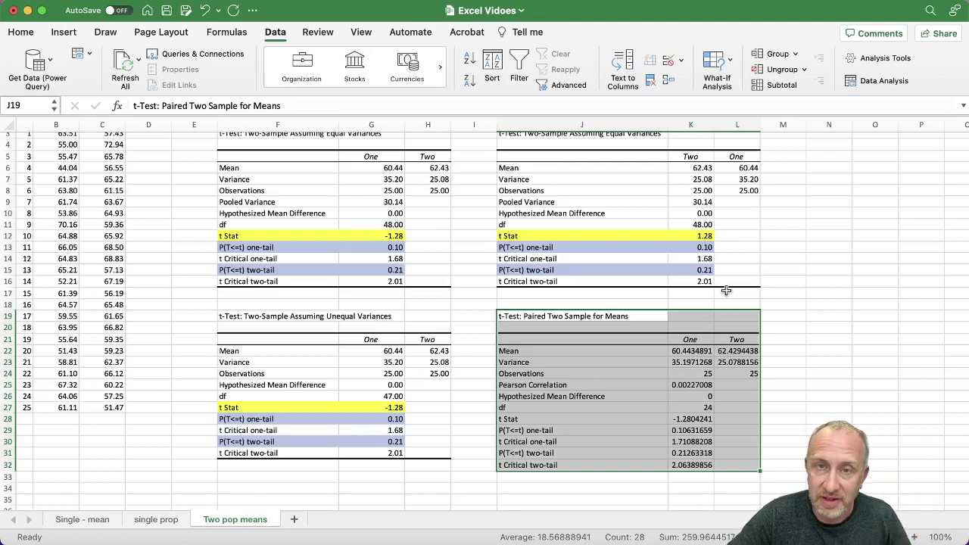
Step: Highlight the t Stat label and value in J28:K28 of the paired test output with a yellow fill
{"action": "left_click_drag", "start_coordinate": [552, 350], "coordinate": [743, 404]}
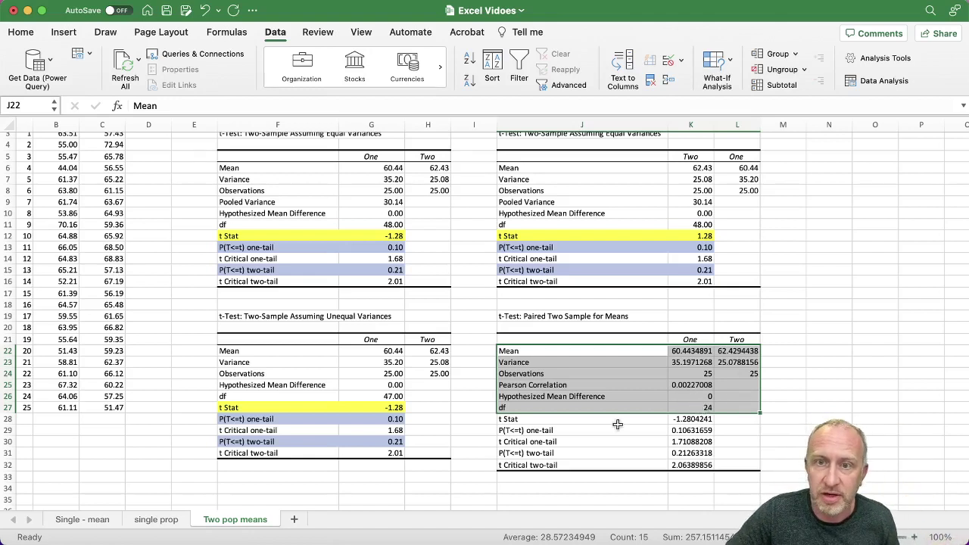
{"action": "left_click_drag", "start_coordinate": [617, 419], "coordinate": [680, 421]}
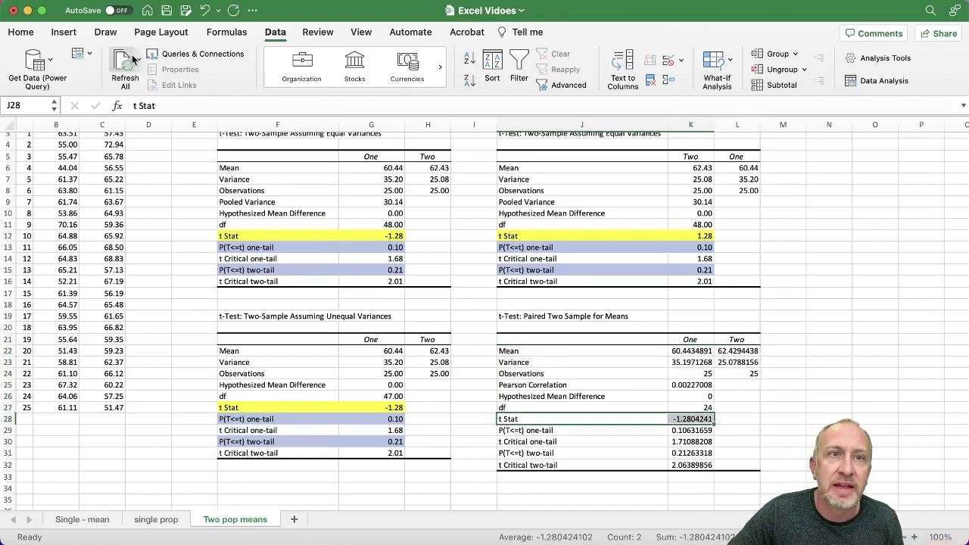
{"action": "left_click", "coordinate": [21, 32]}
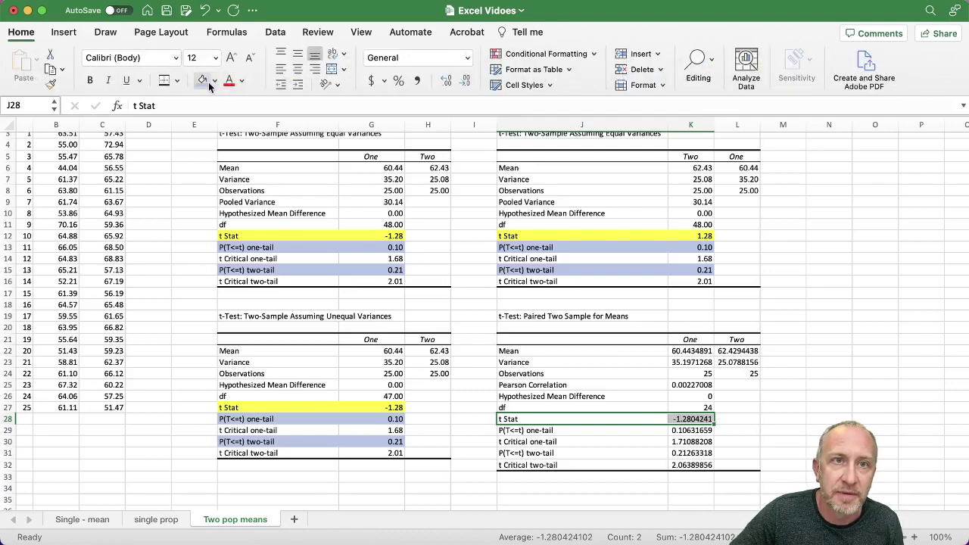
{"action": "left_click", "coordinate": [216, 80]}
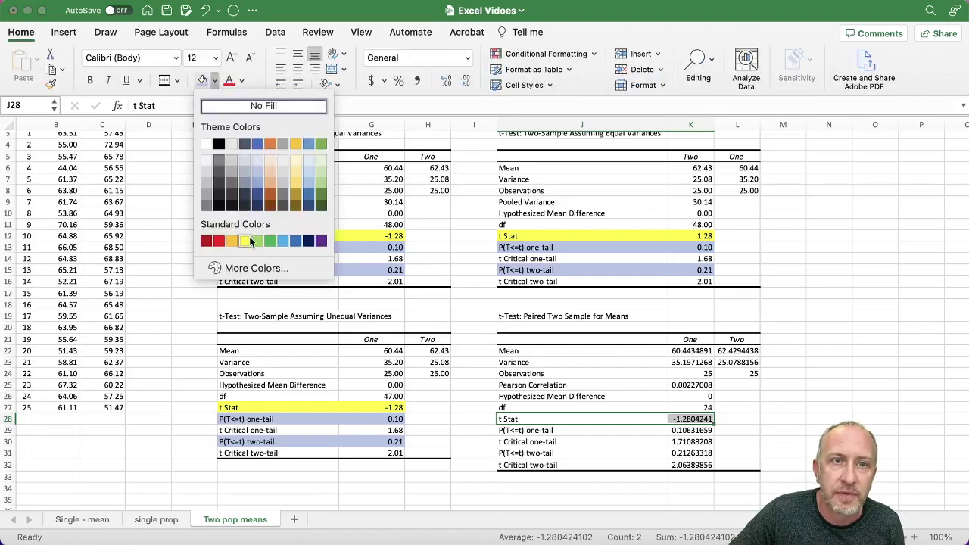
{"action": "left_click", "coordinate": [250, 241]}
Step: Fill the one-tail and two-tail P(T<=t) rows of the paired test output, J29:K29 and J31:K31, with light blue
{"action": "left_click", "coordinate": [607, 429]}
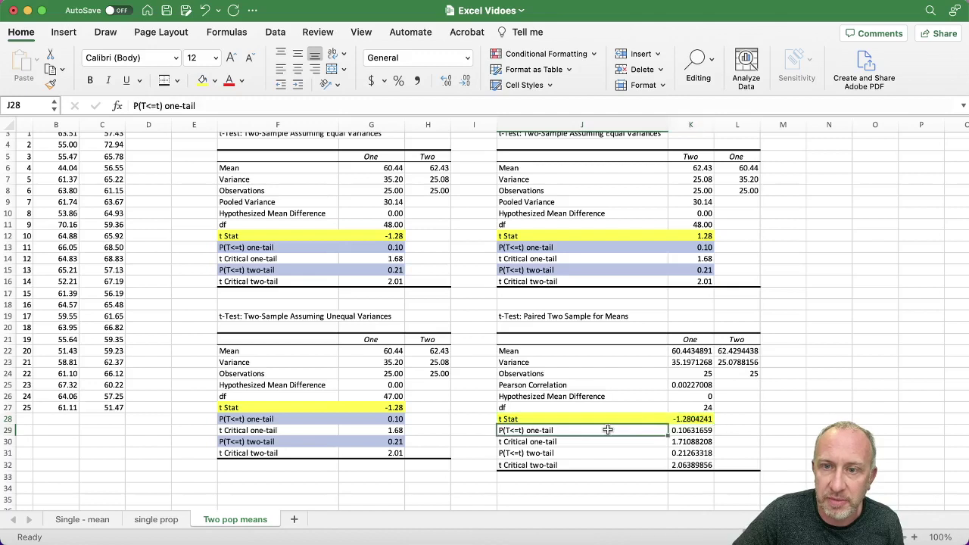
{"action": "left_click_drag", "start_coordinate": [608, 430], "coordinate": [684, 431]}
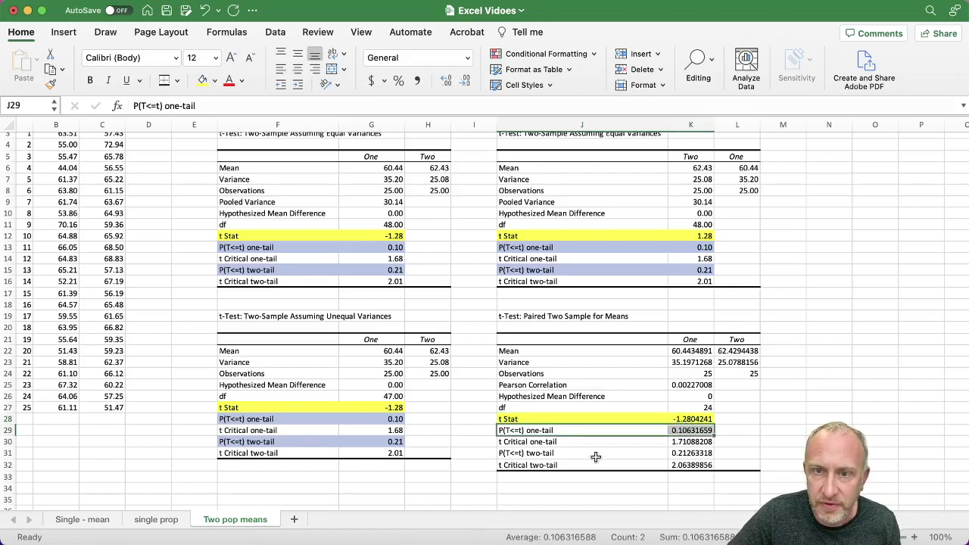
{"action": "left_click_drag", "start_coordinate": [596, 457], "coordinate": [685, 454]}
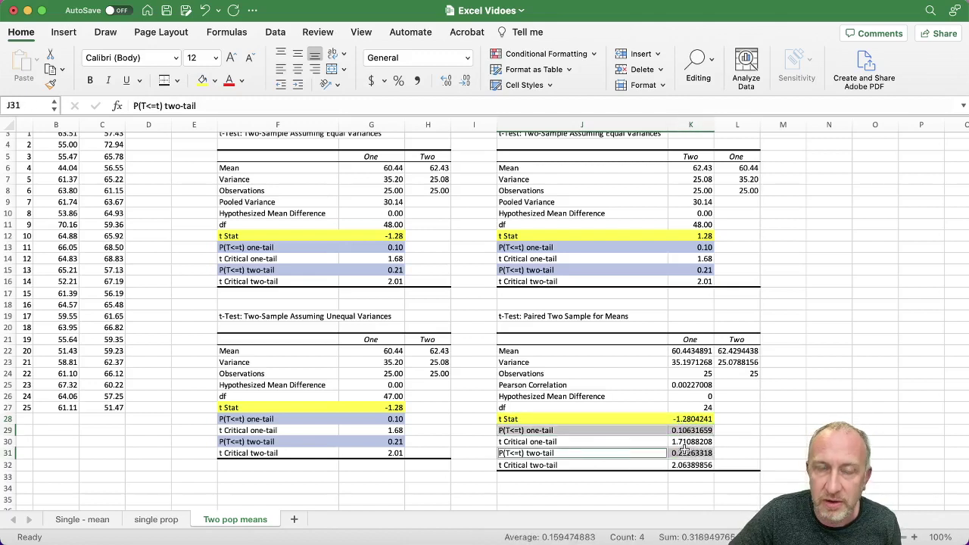
{"action": "left_click", "coordinate": [214, 84]}
{"action": "left_click", "coordinate": [256, 168]}
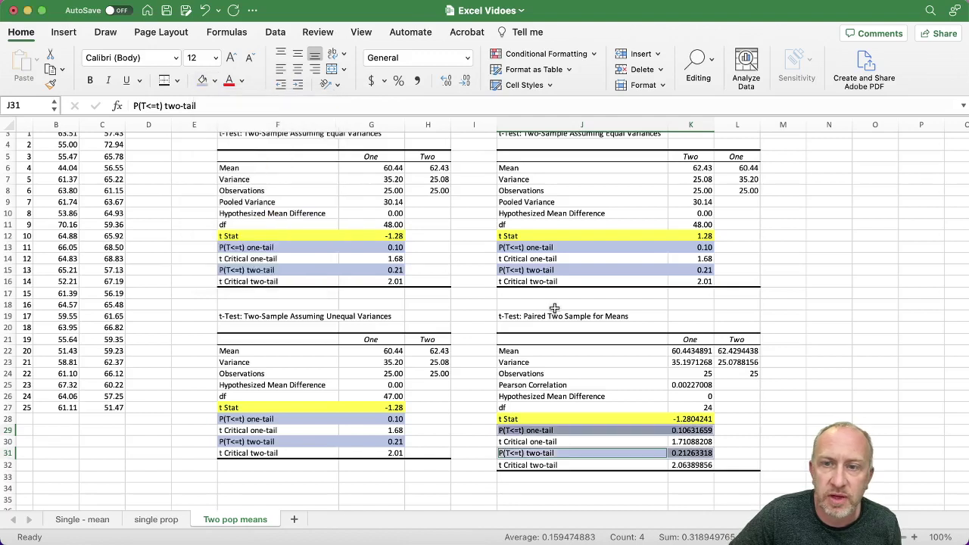
{"action": "left_click", "coordinate": [555, 308]}
Step: Format the paired test's numeric results in K22:L32 to show two decimal places
{"action": "left_click", "coordinate": [689, 352]}
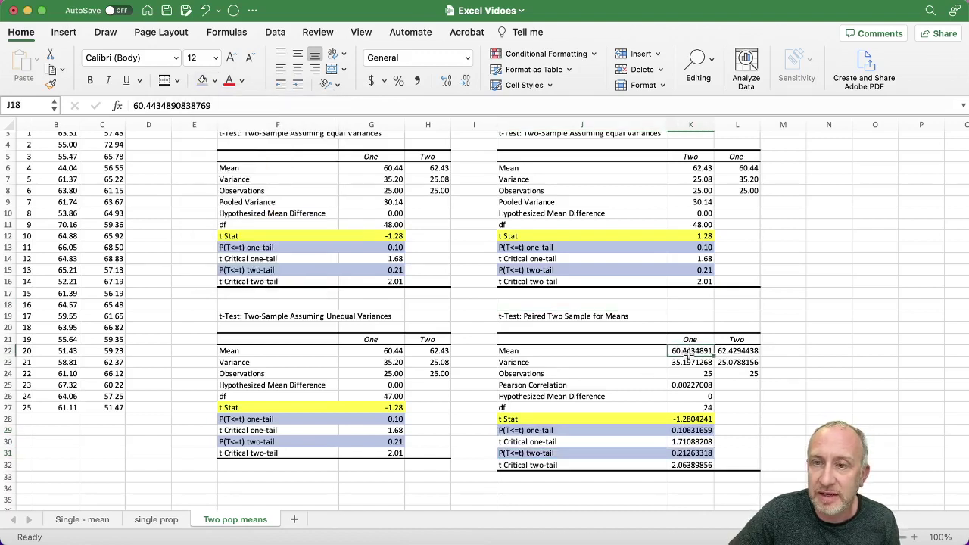
{"action": "left_click_drag", "start_coordinate": [690, 354], "coordinate": [757, 467]}
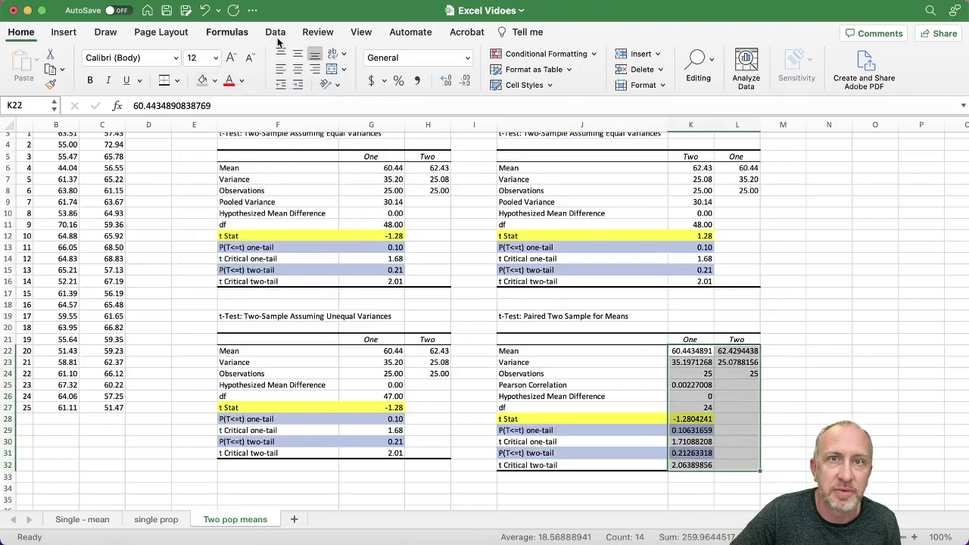
{"action": "left_click", "coordinate": [466, 82]}
{"action": "left_click", "coordinate": [467, 82]}
{"action": "left_click", "coordinate": [467, 82]}
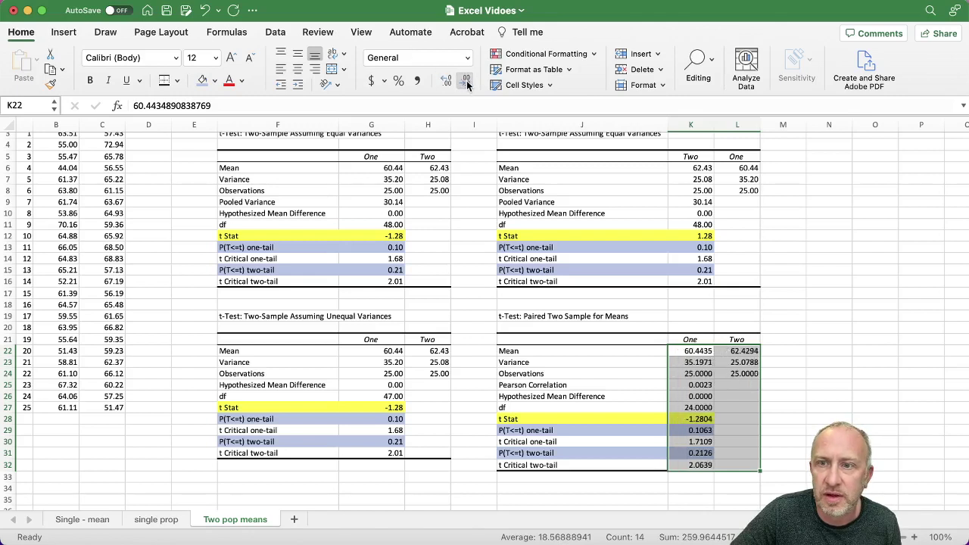
{"action": "left_click", "coordinate": [467, 82]}
{"action": "left_click", "coordinate": [466, 81]}
{"action": "left_click", "coordinate": [571, 350]}
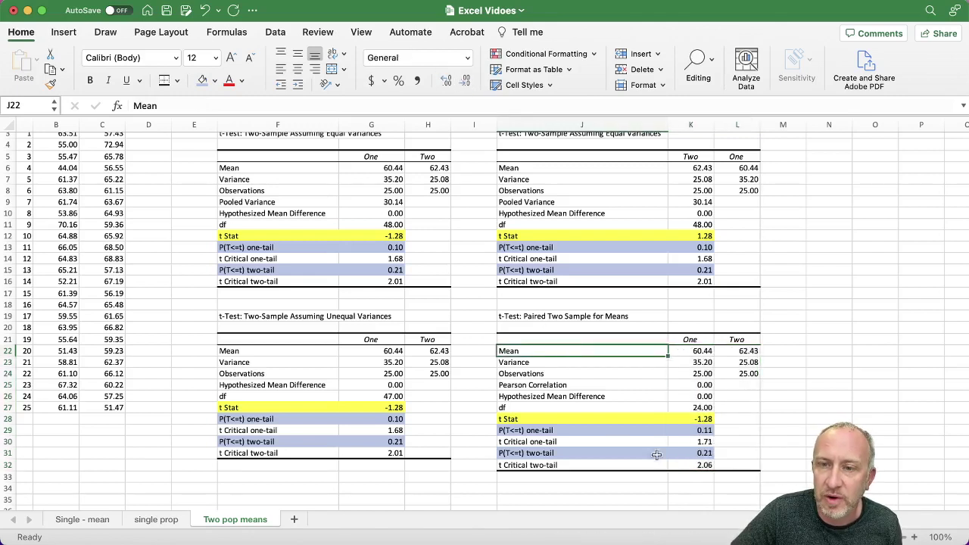
Step: Compare the one-tail p-value of the paired test with those of the equal-variances and unequal-variances tests
{"action": "left_click", "coordinate": [684, 432]}
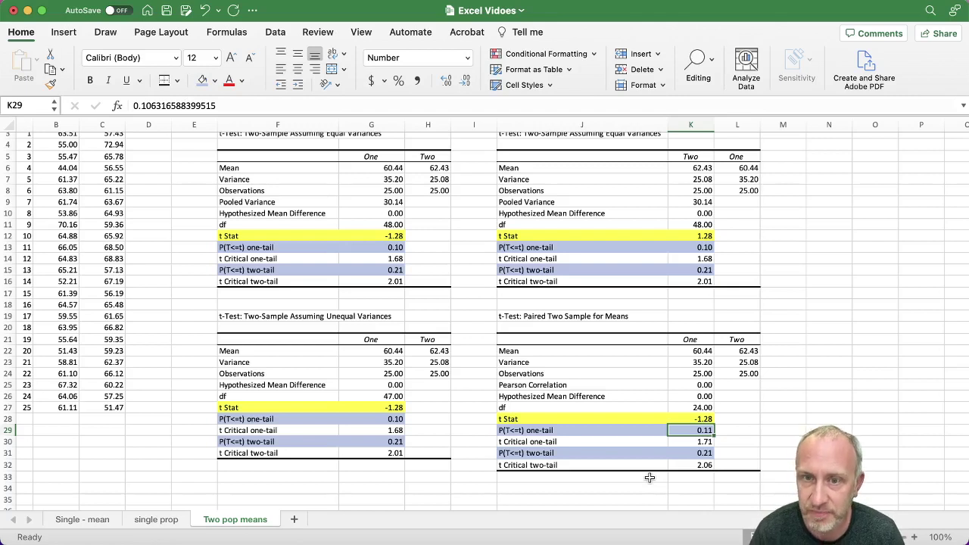
{"action": "left_click", "coordinate": [388, 419]}
{"action": "left_click", "coordinate": [383, 247]}
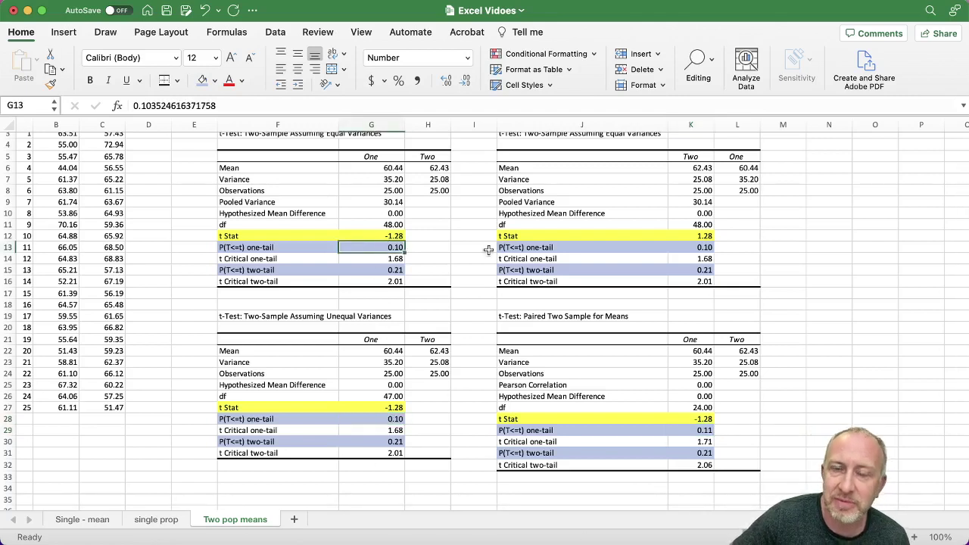
{"action": "left_click", "coordinate": [702, 248]}
{"action": "left_click", "coordinate": [702, 430]}
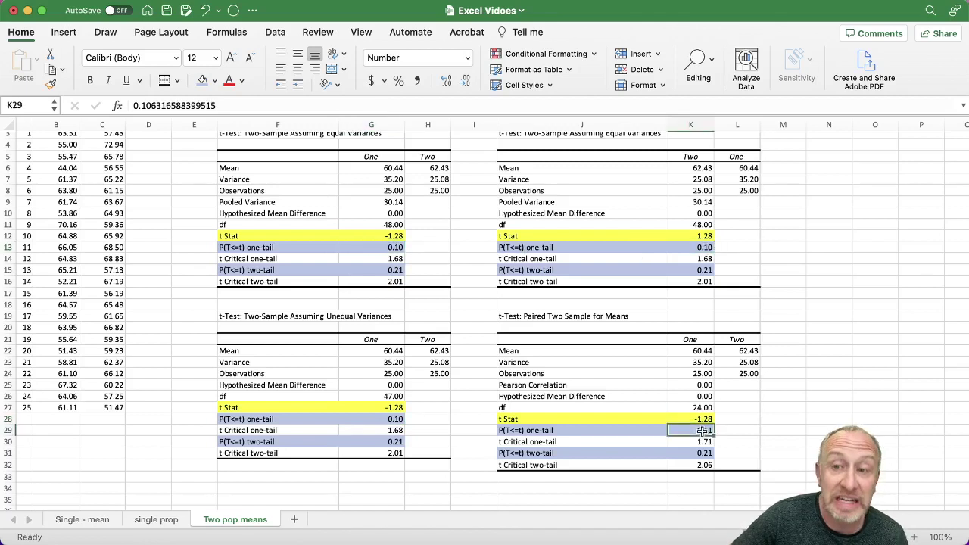
{"action": "left_click", "coordinate": [394, 419]}
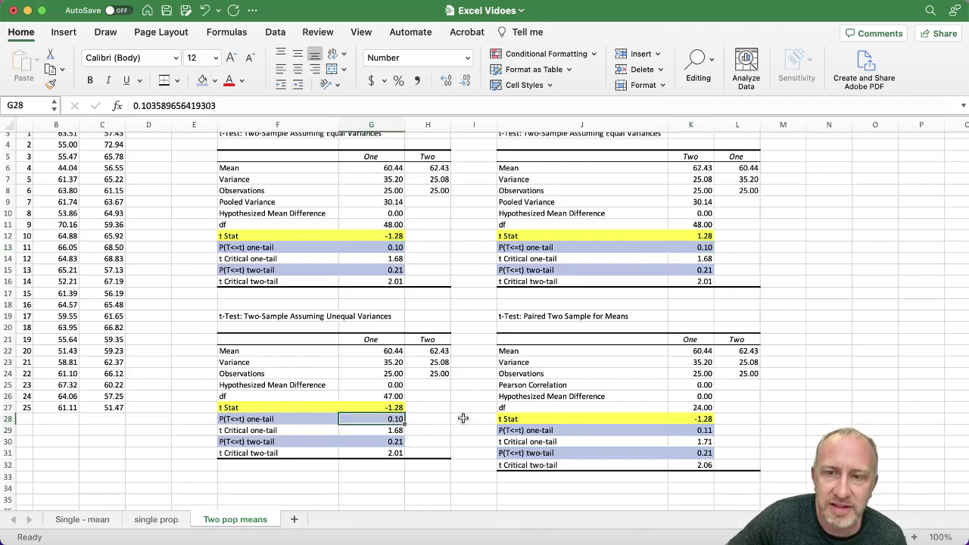
{"action": "left_click", "coordinate": [683, 430]}
{"action": "mouse_move", "coordinate": [683, 430]}
{"action": "left_mouse_down"}
{"action": "mouse_move", "coordinate": [641, 442]}
{"action": "mouse_move", "coordinate": [687, 421]}
{"action": "left_mouse_up"}
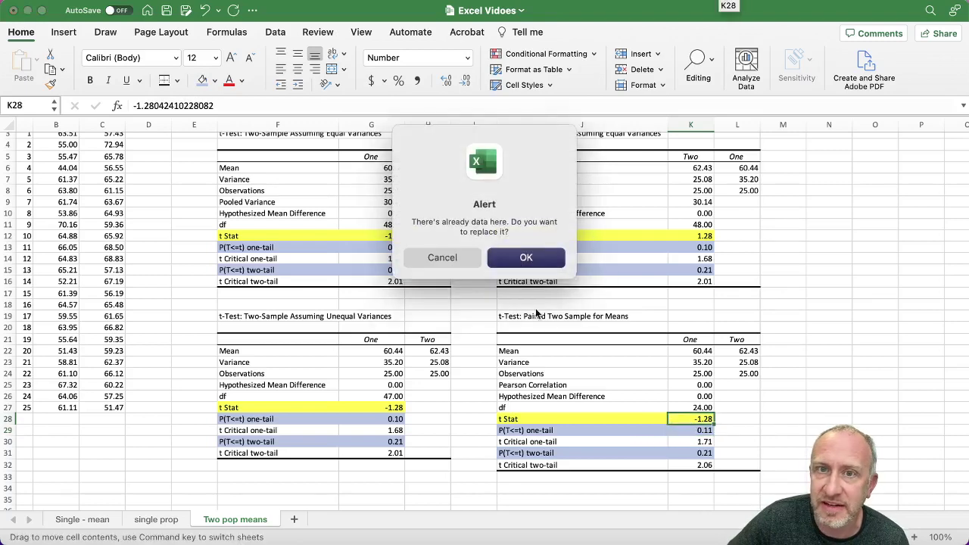
{"action": "left_click", "coordinate": [454, 257]}
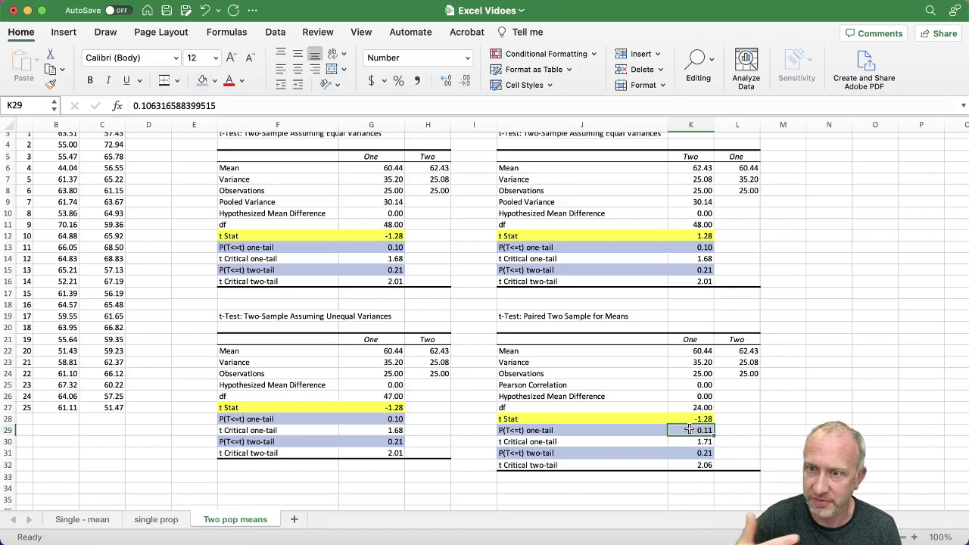
Step: Compare the paired test's one-tail and two-tail p-values in K29 and K31 at full precision
{"action": "left_click", "coordinate": [653, 449]}
{"action": "left_click", "coordinate": [693, 452]}
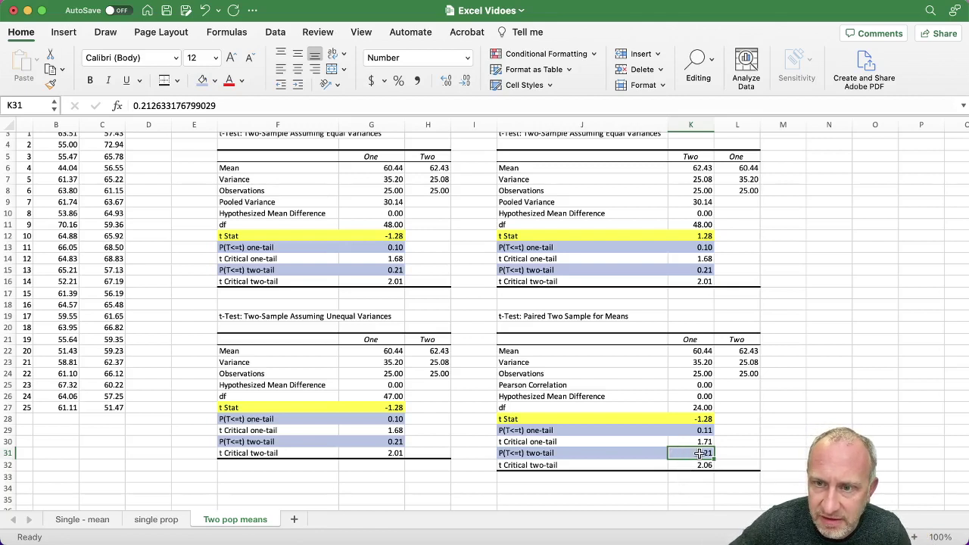
{"action": "left_click", "coordinate": [692, 431]}
{"action": "left_click", "coordinate": [703, 453]}
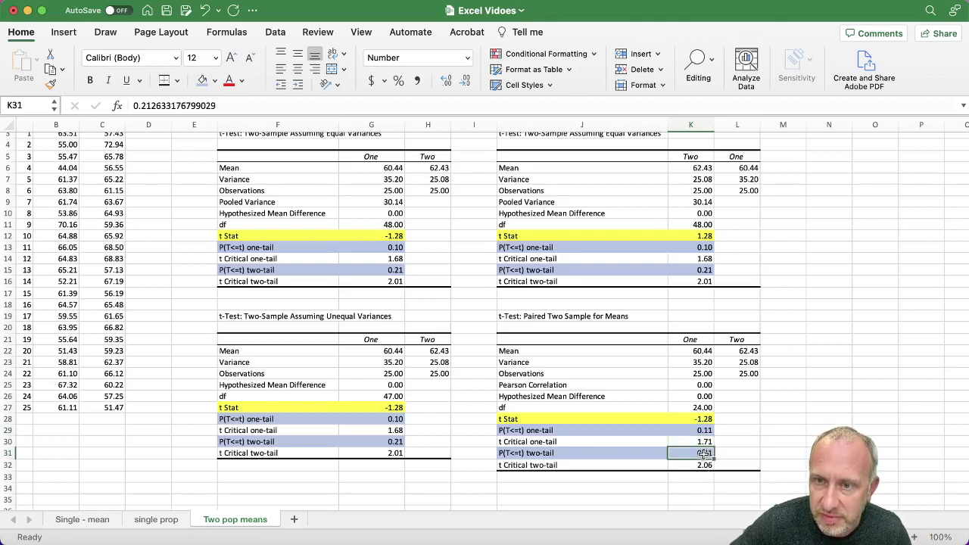
Step: Show the paired test's one-tail p-value with four decimals and its two-tail p-value with five decimals
{"action": "left_click", "coordinate": [693, 432]}
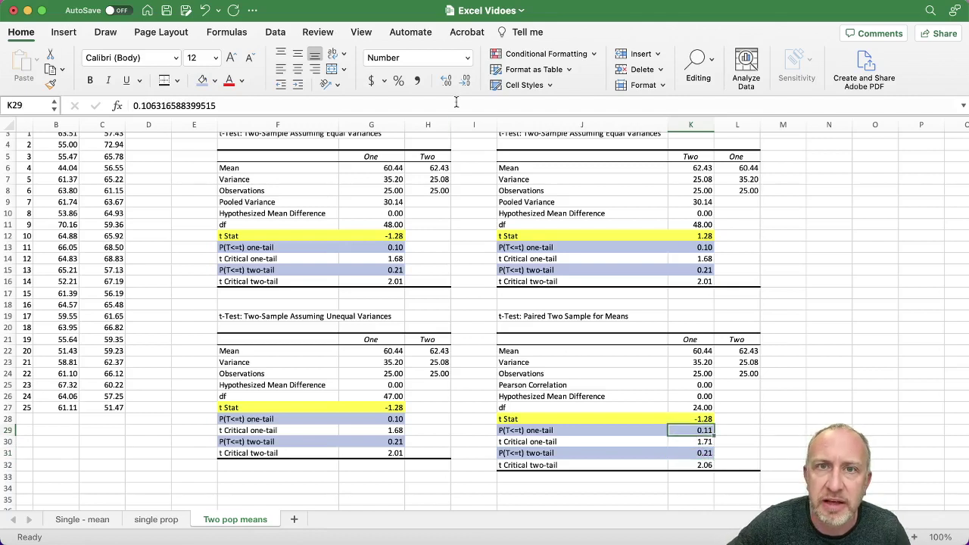
{"action": "left_click", "coordinate": [446, 80]}
{"action": "left_click", "coordinate": [446, 80]}
{"action": "left_click", "coordinate": [686, 453]}
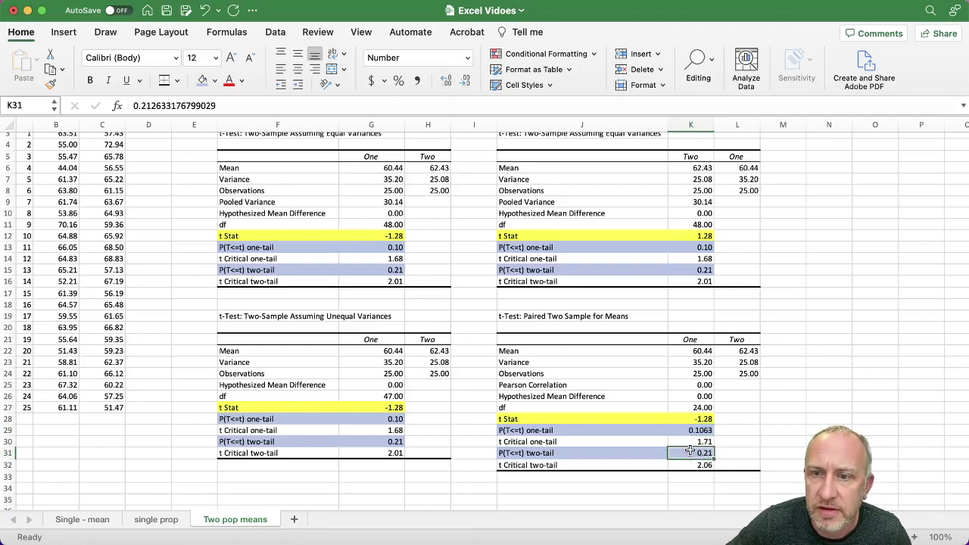
{"action": "left_click", "coordinate": [446, 81]}
{"action": "left_click", "coordinate": [447, 82]}
{"action": "left_click", "coordinate": [447, 82]}
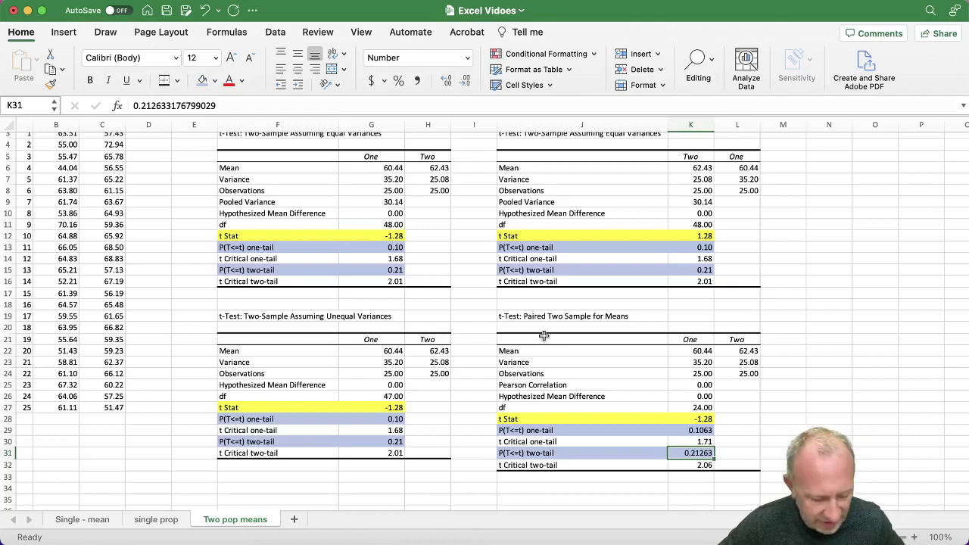
Step: Undo the decimal-place increases on the paired test's one-tail and two-tail p-values
{"action": "key", "text": "super+z"}
{"action": "key", "text": "super+z"}
{"action": "key", "text": "super+z"}
{"action": "key", "text": "super+z"}
{"action": "key", "text": "super+z"}
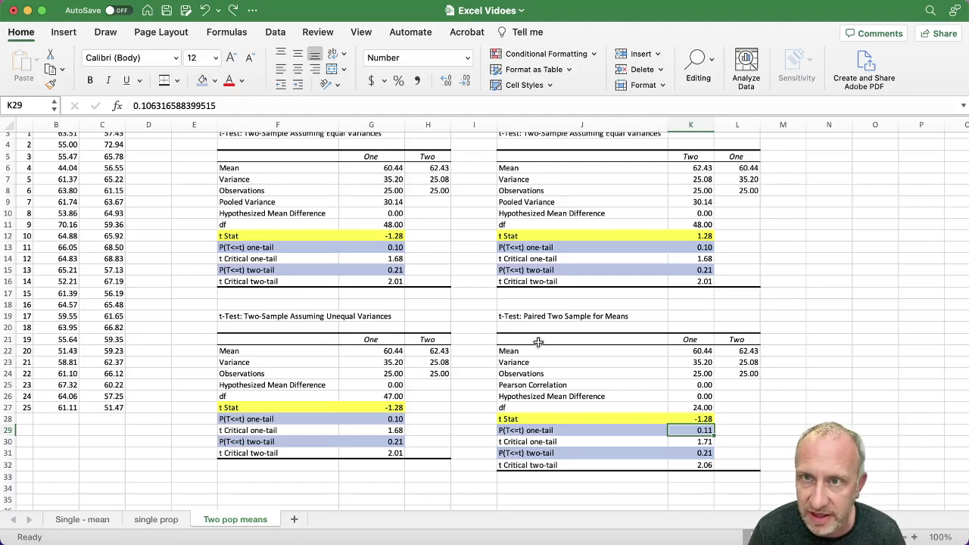
Step: Review the output blocks of the equal-variances, unequal-variances and paired t-tests one after another
{"action": "scroll", "coordinate": [525, 316], "scroll_direction": "up", "scroll_amount": 2}
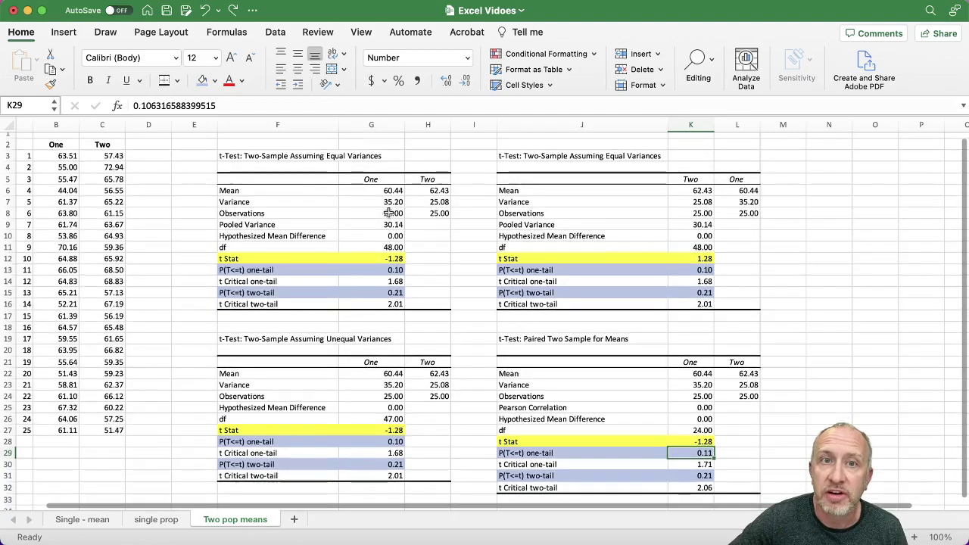
{"action": "left_click_drag", "start_coordinate": [263, 157], "coordinate": [741, 304]}
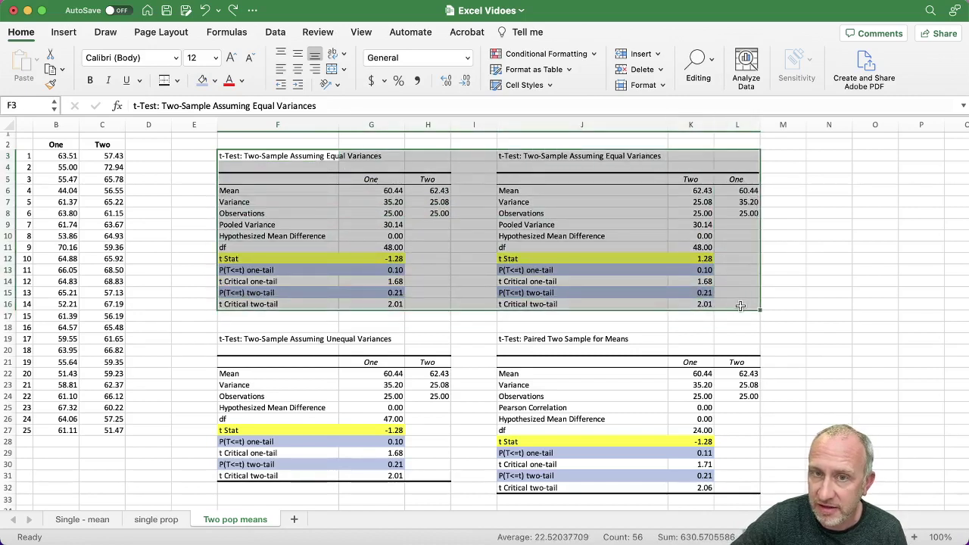
{"action": "left_click_drag", "start_coordinate": [254, 338], "coordinate": [424, 484]}
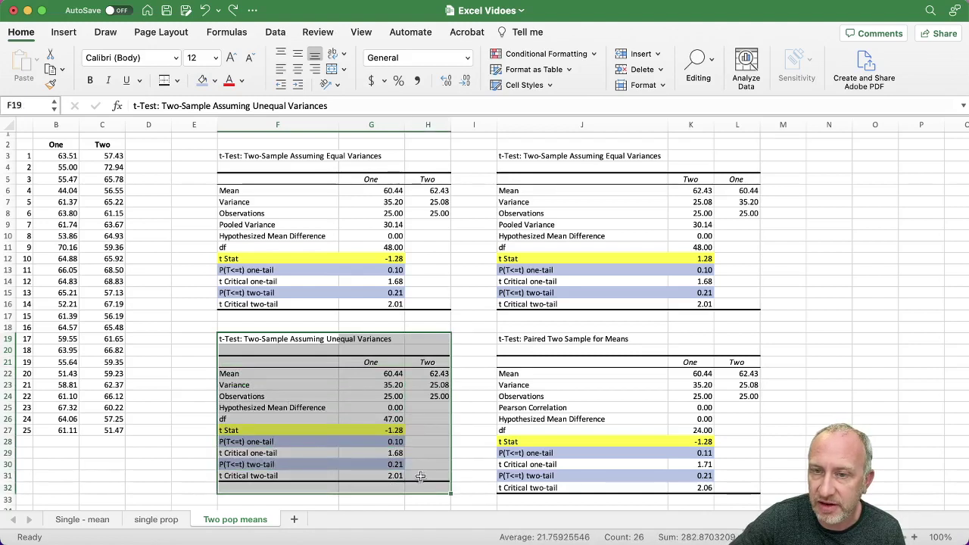
{"action": "left_click_drag", "start_coordinate": [507, 339], "coordinate": [727, 492]}
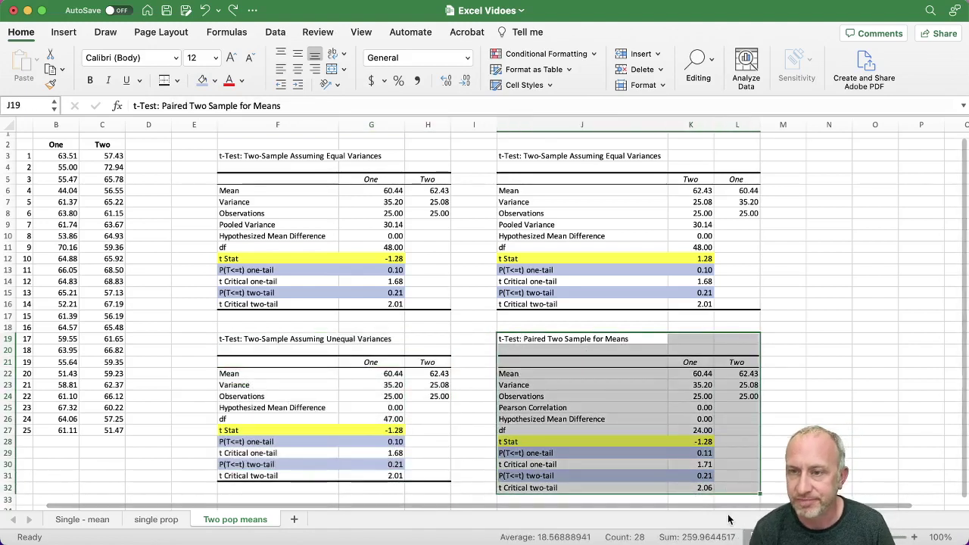